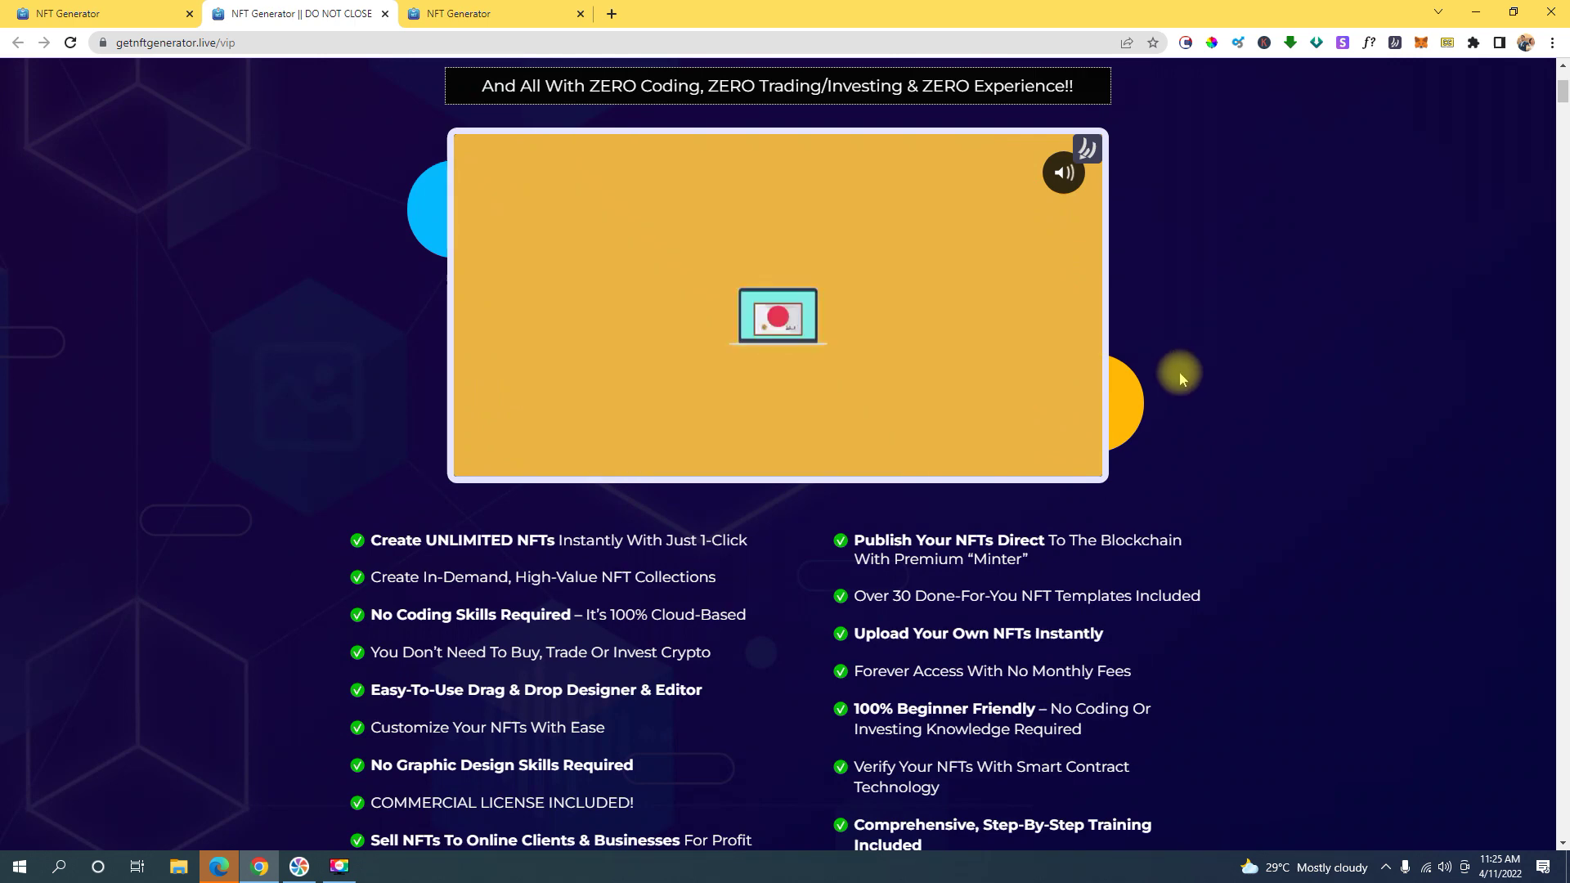
Scroll back up to the getnftgenerator.live/vip headline and playing promo video
scroll(1555, 133, up, 2)
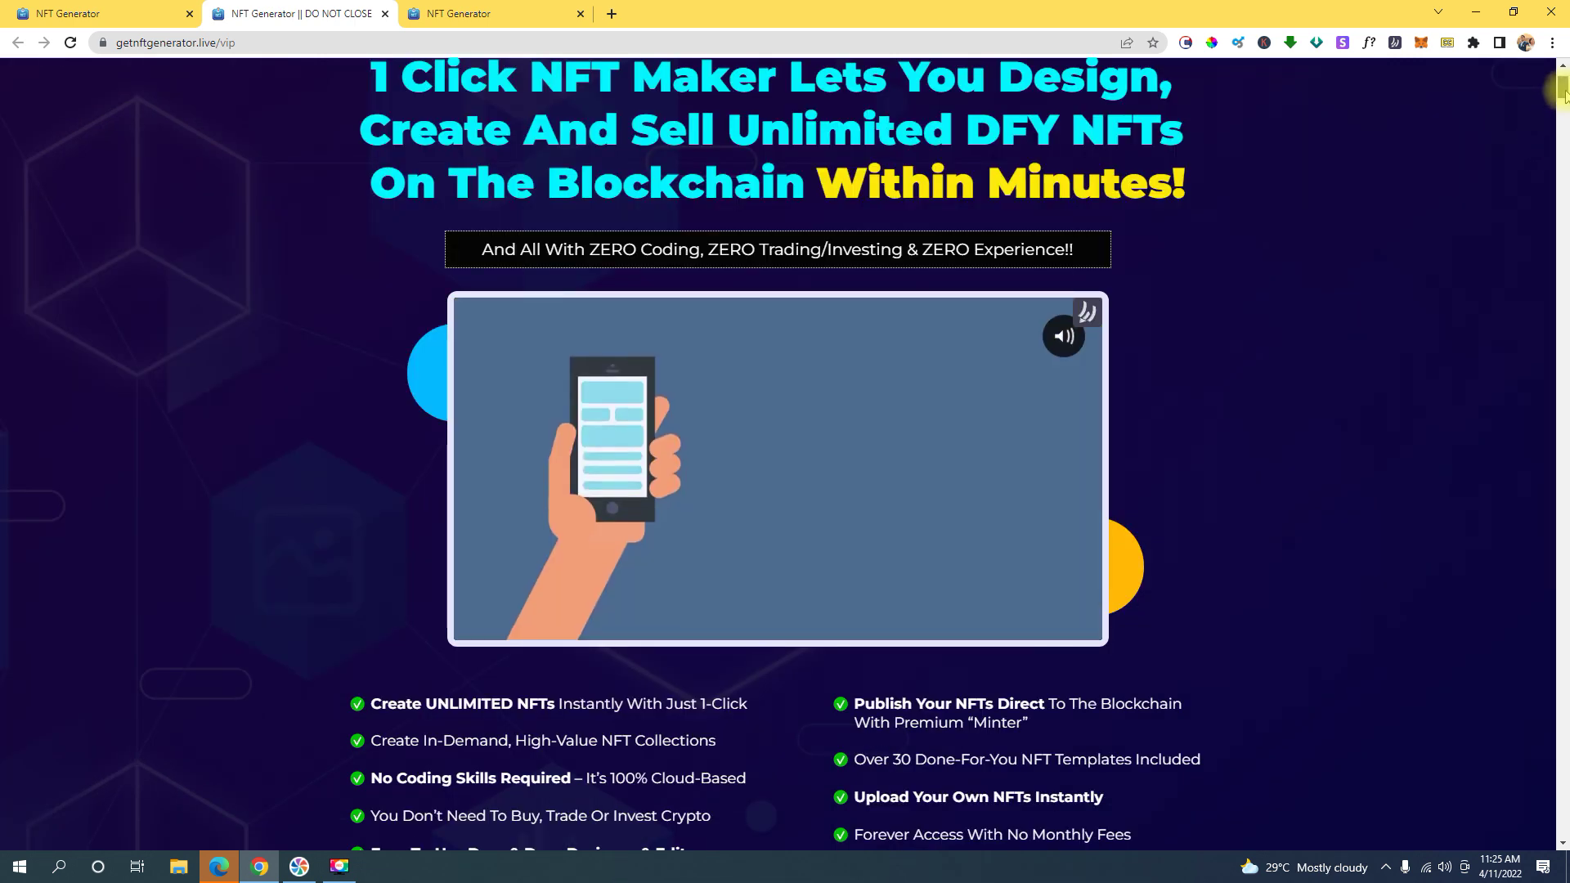
scroll(1555, 134, up, 2)
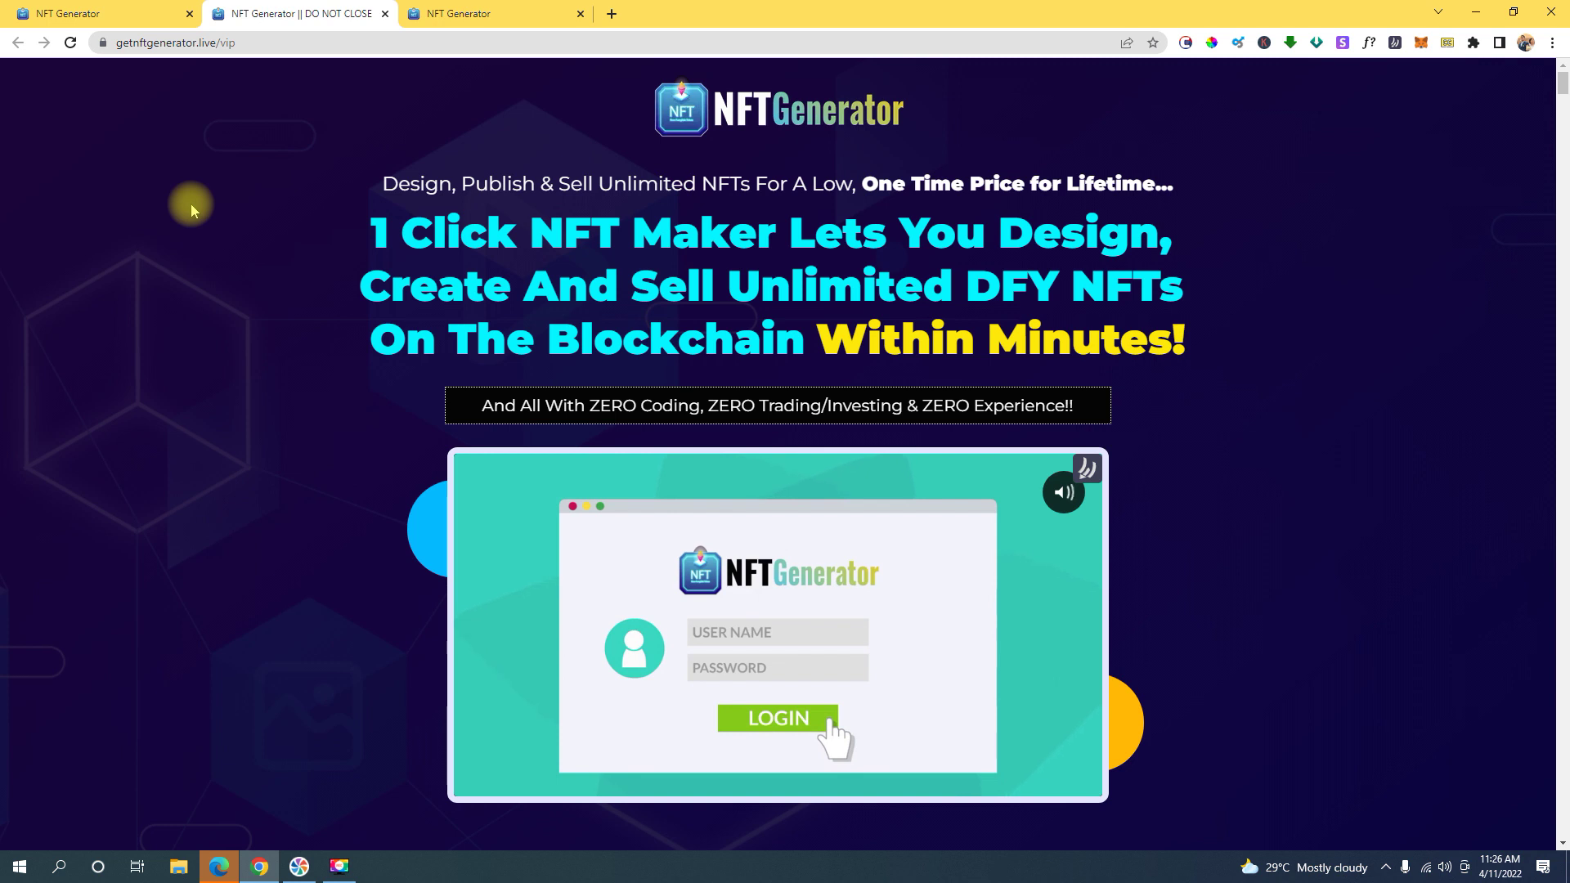
Switch to the first NFT Generator tab and reload the layer editor to clear Layer 1 selections
click(91, 16)
mouse_move(434, 415)
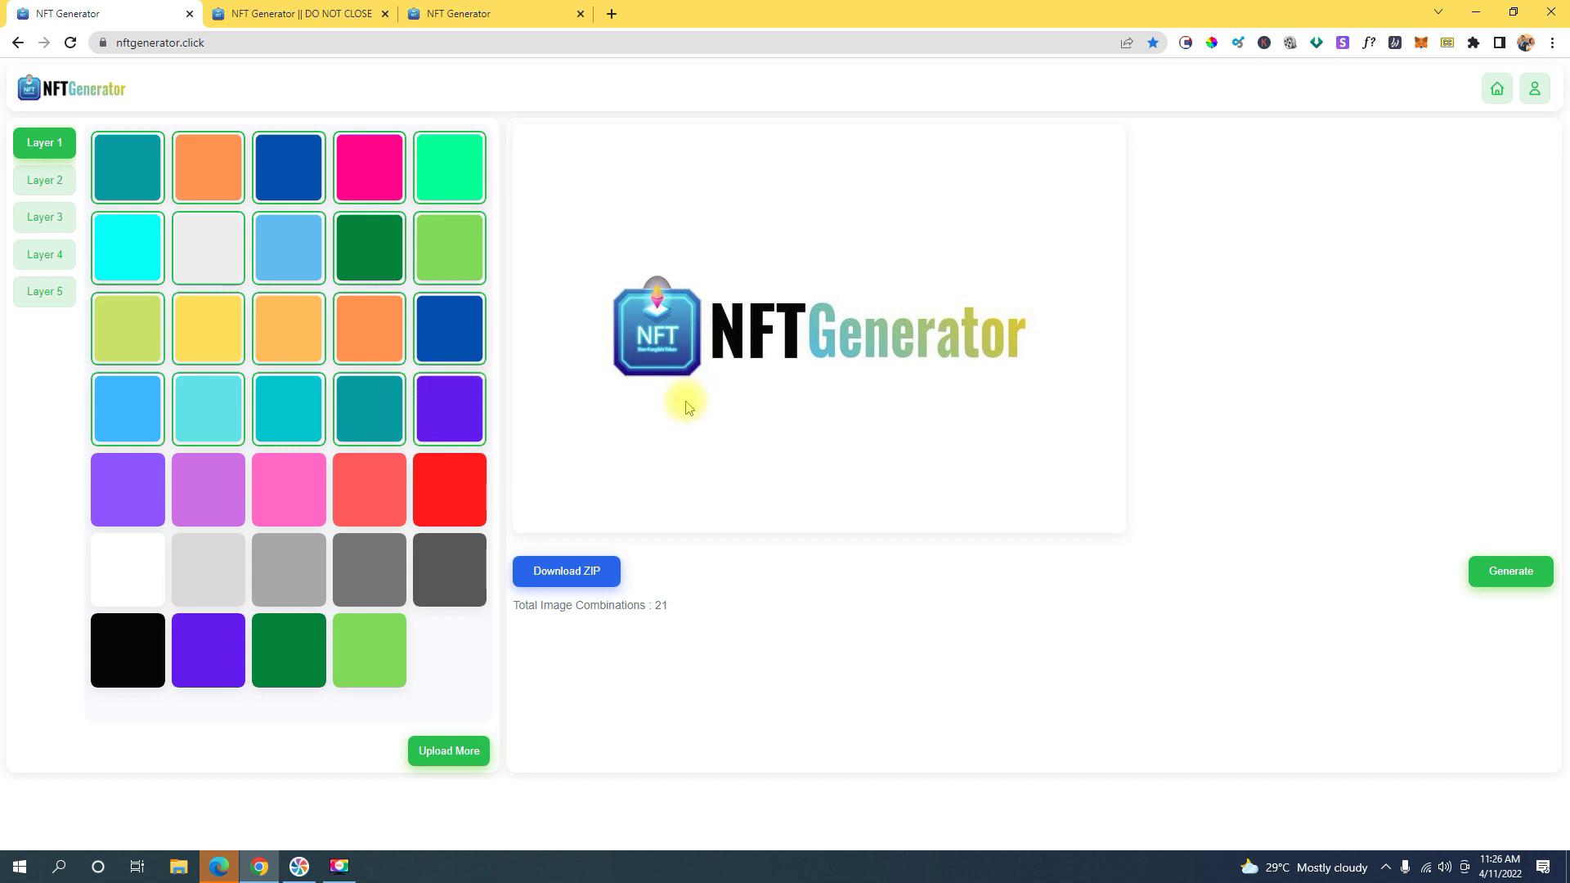
mouse_move(342, 338)
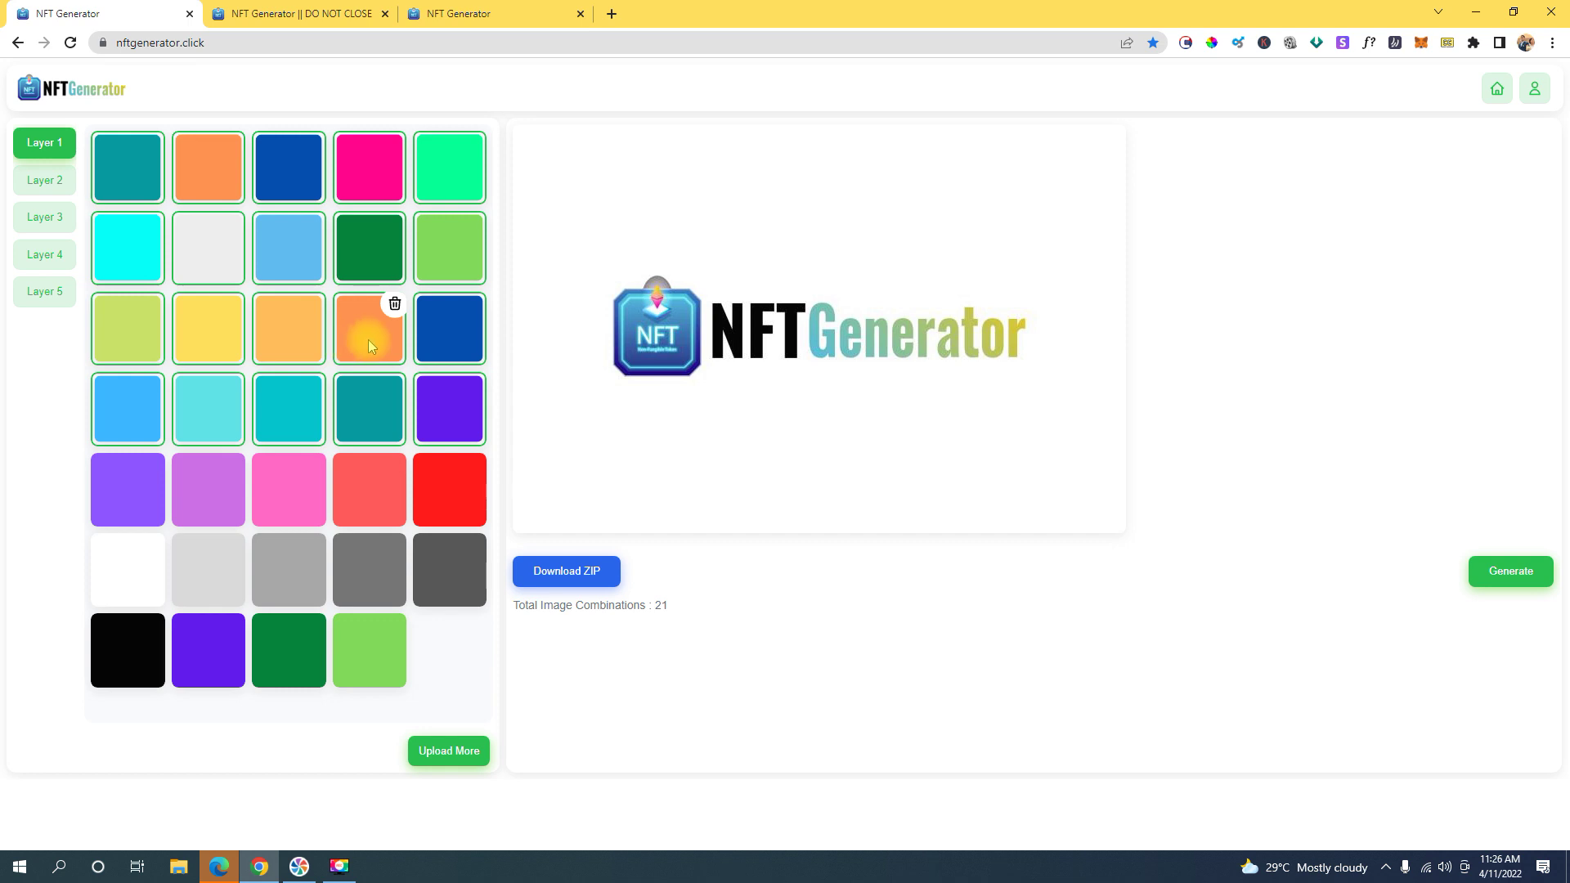
click(71, 78)
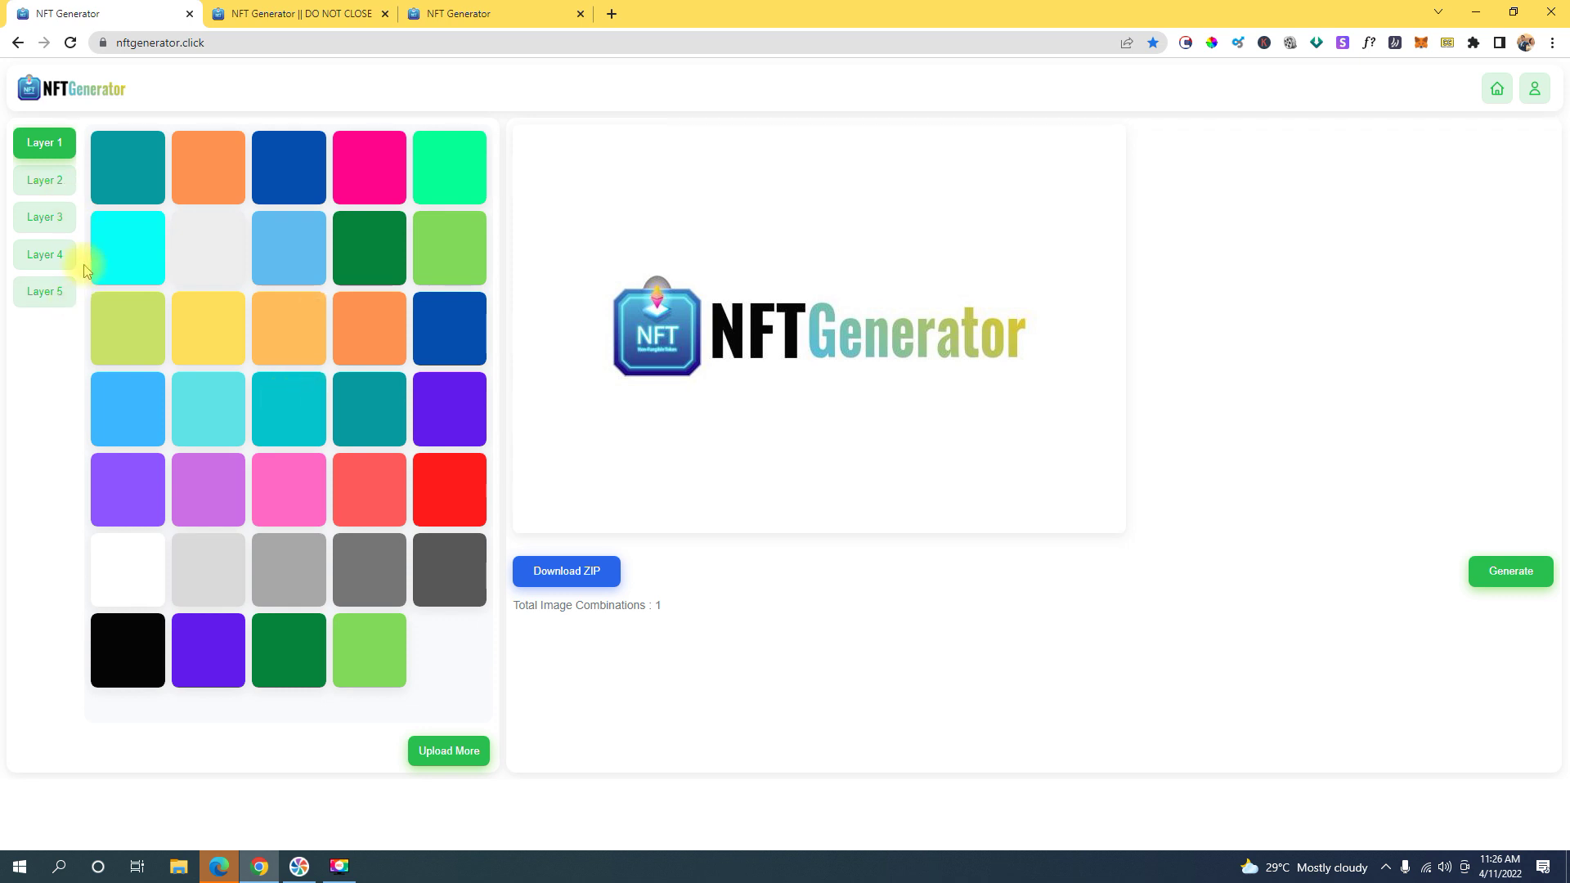
mouse_move(139, 191)
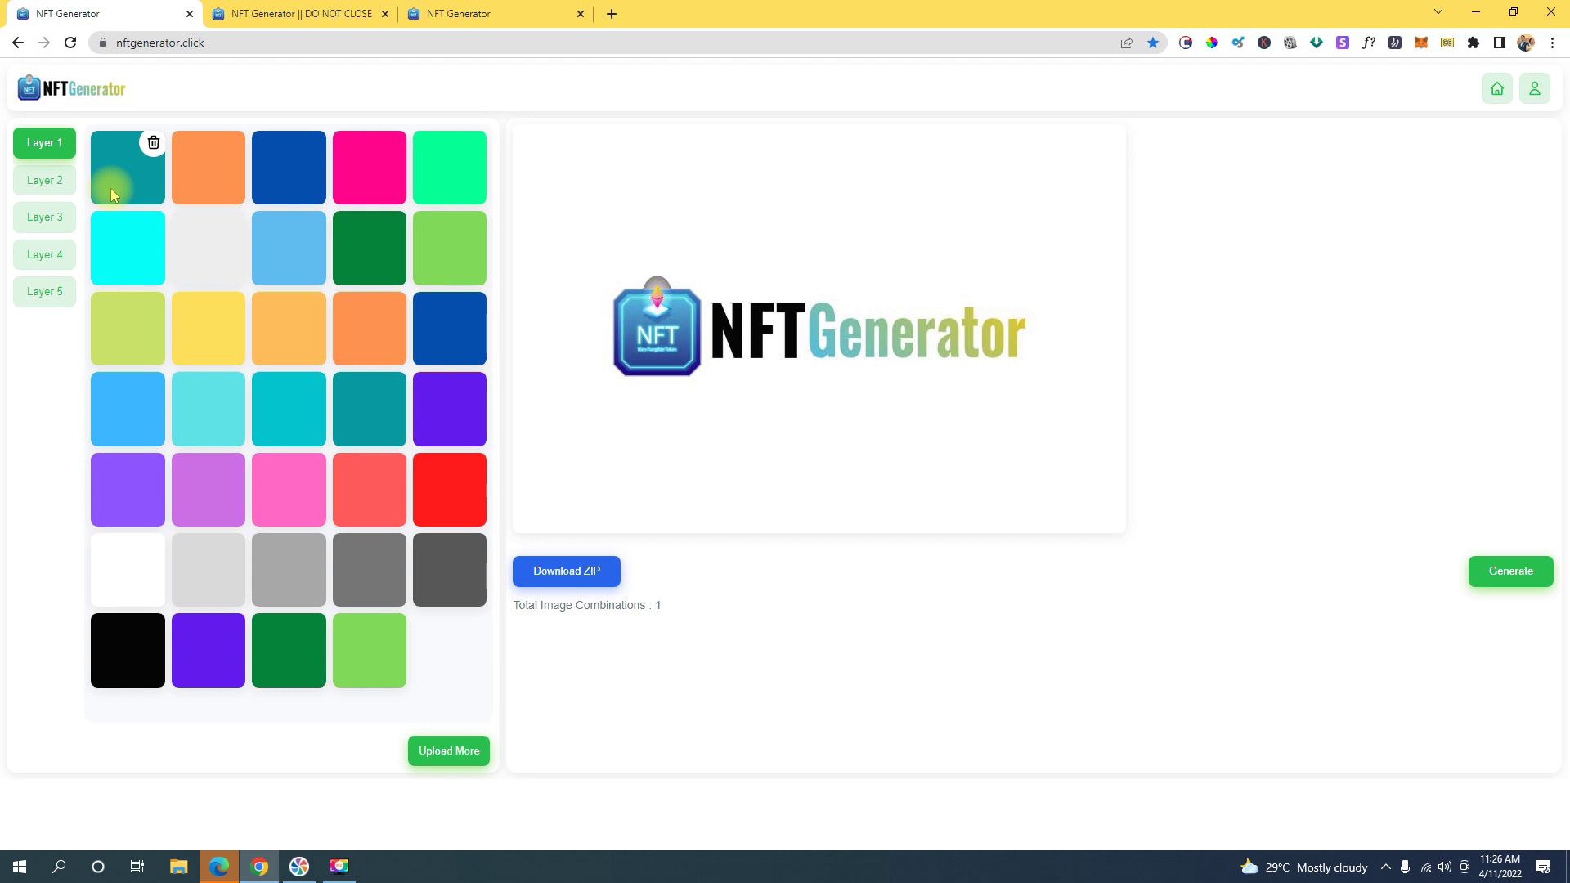
Select Layer 1 backgrounds: teal, orange, dark blue, pink, mint, cyan, greys, blues, greens, yellows and light orange
click(111, 188)
click(198, 194)
click(309, 174)
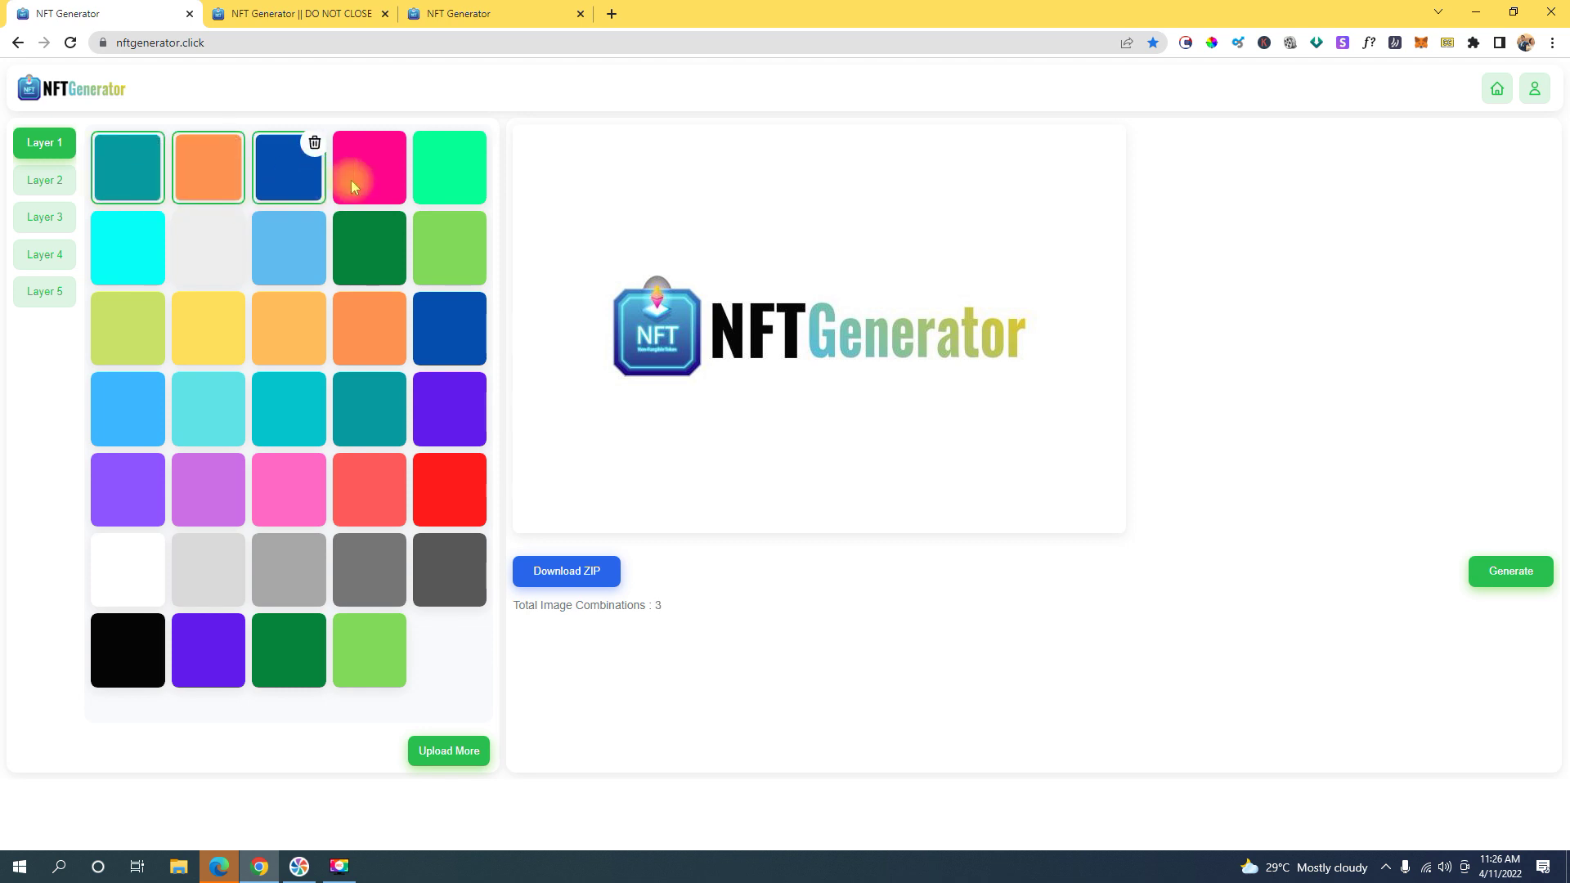
click(389, 169)
click(450, 168)
click(148, 225)
click(229, 229)
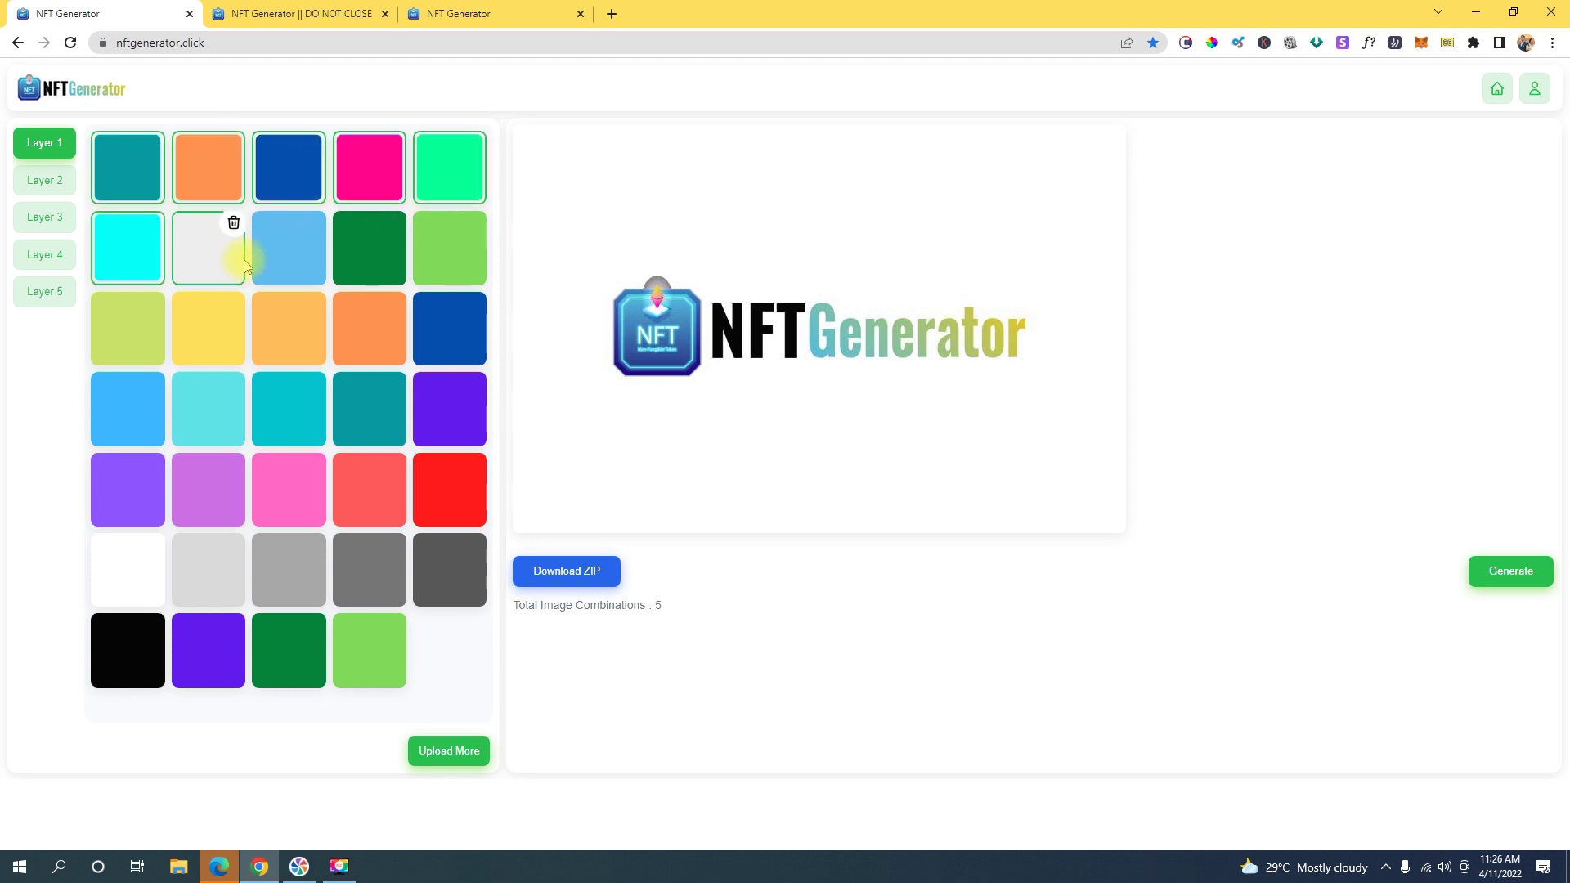
click(290, 242)
click(354, 258)
click(458, 258)
click(131, 331)
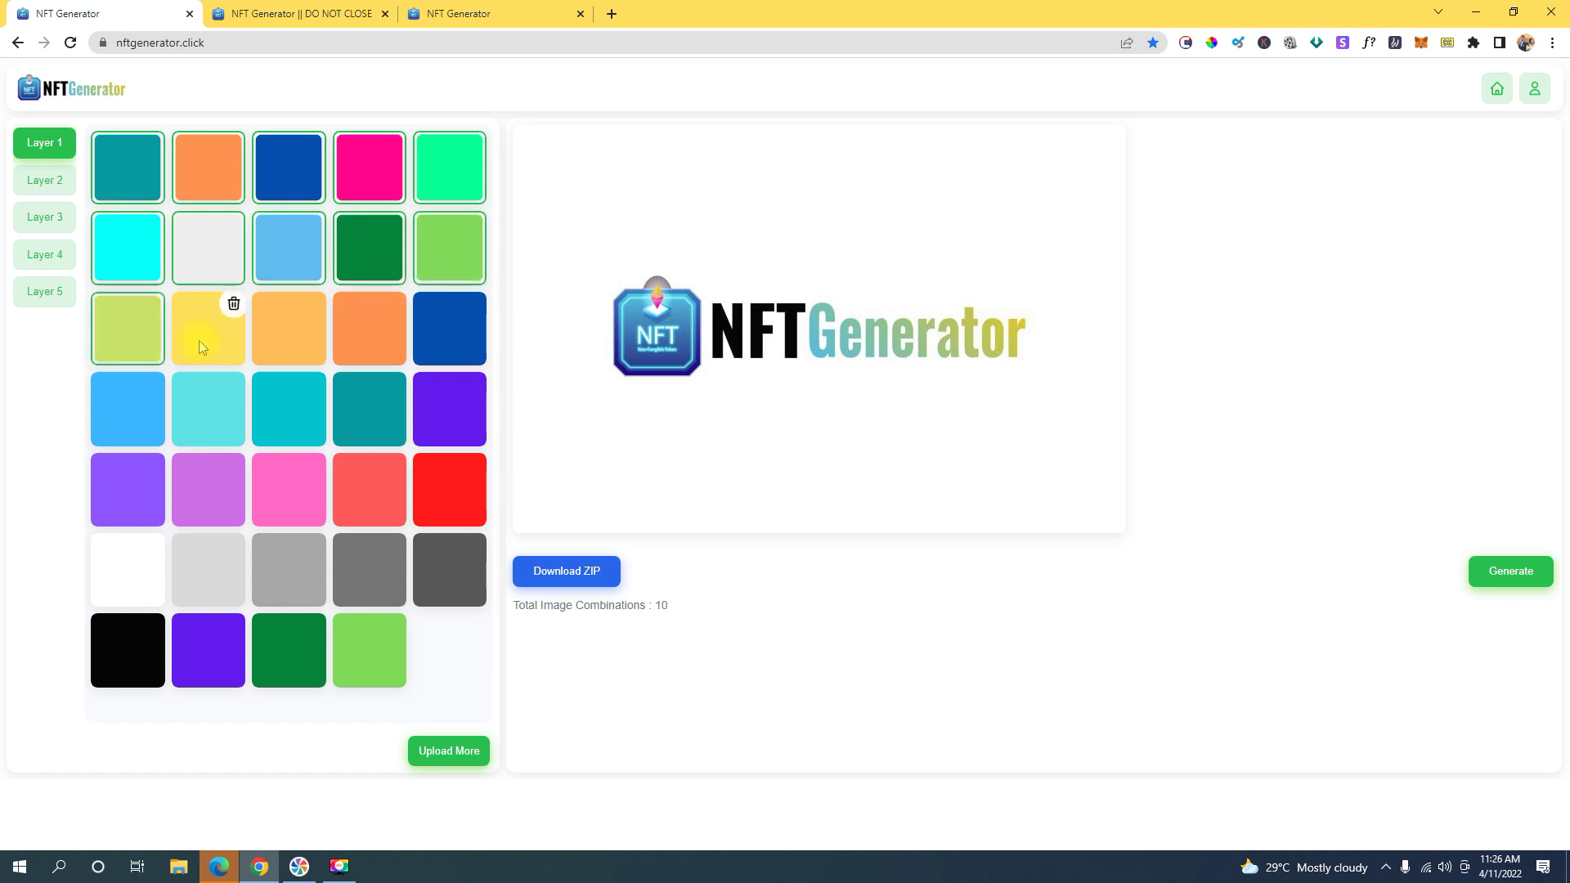
click(199, 340)
click(323, 342)
click(449, 328)
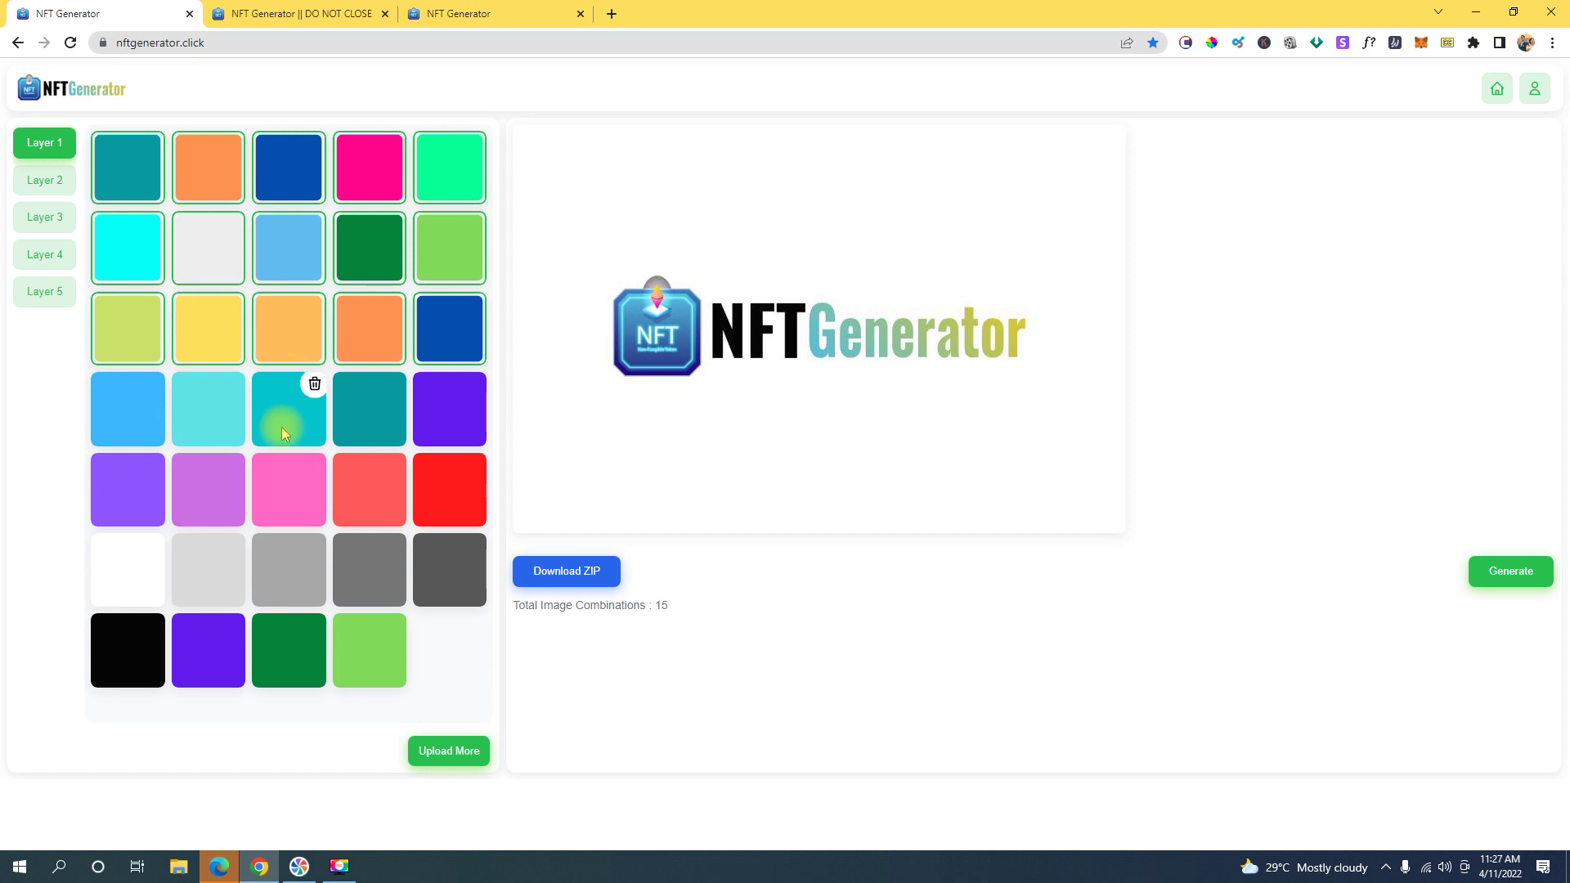
Select nine Layer 2 shirts (top row, maroon, two orange, red) and open the upload dialog
click(54, 195)
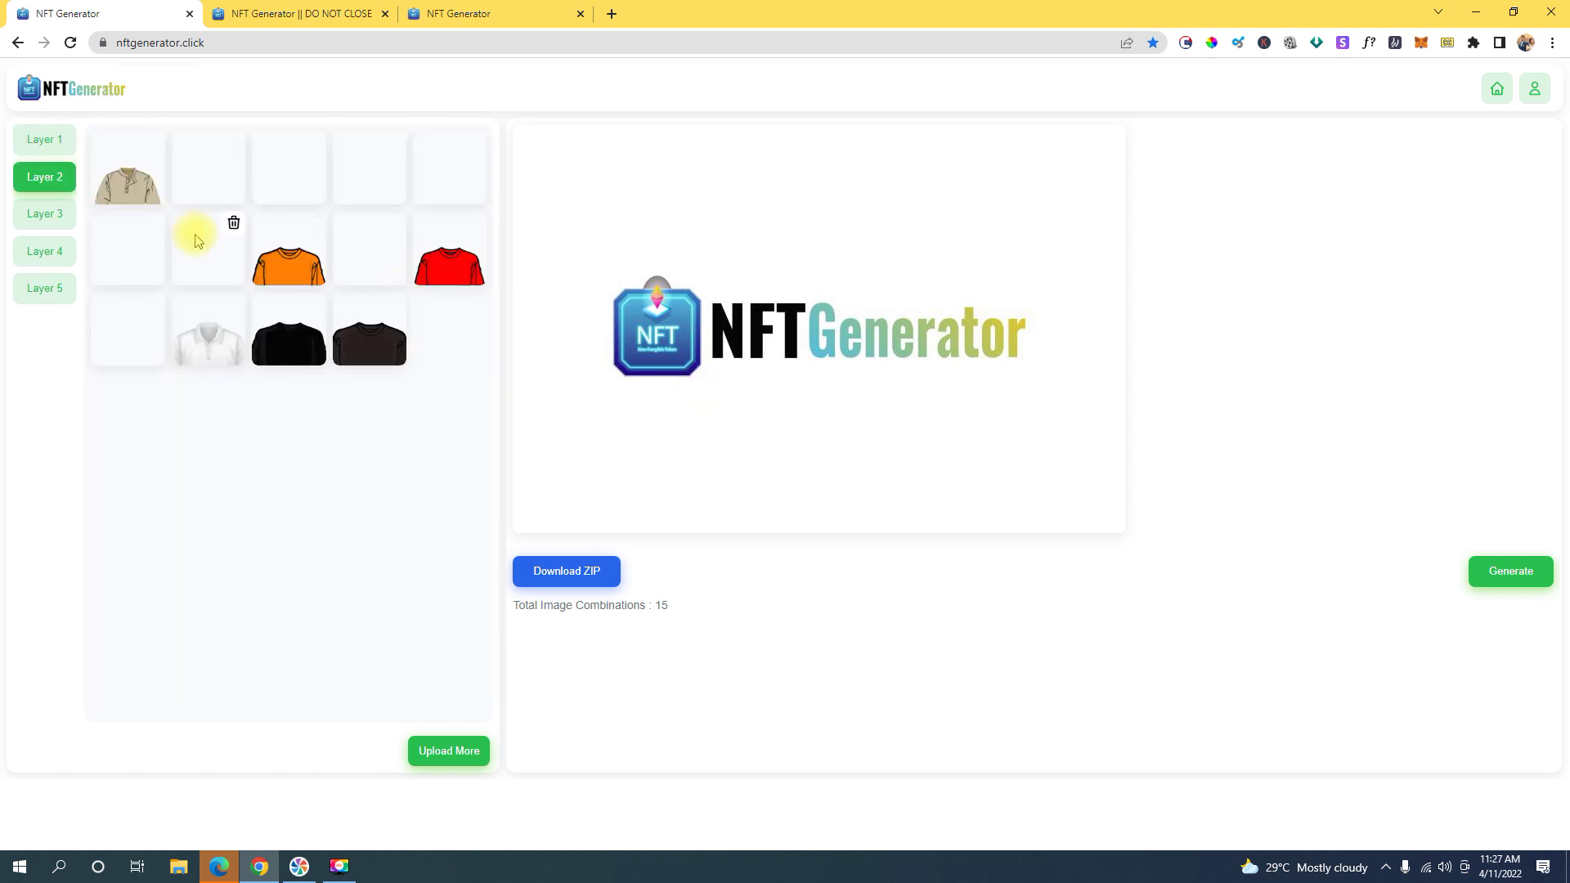
click(136, 190)
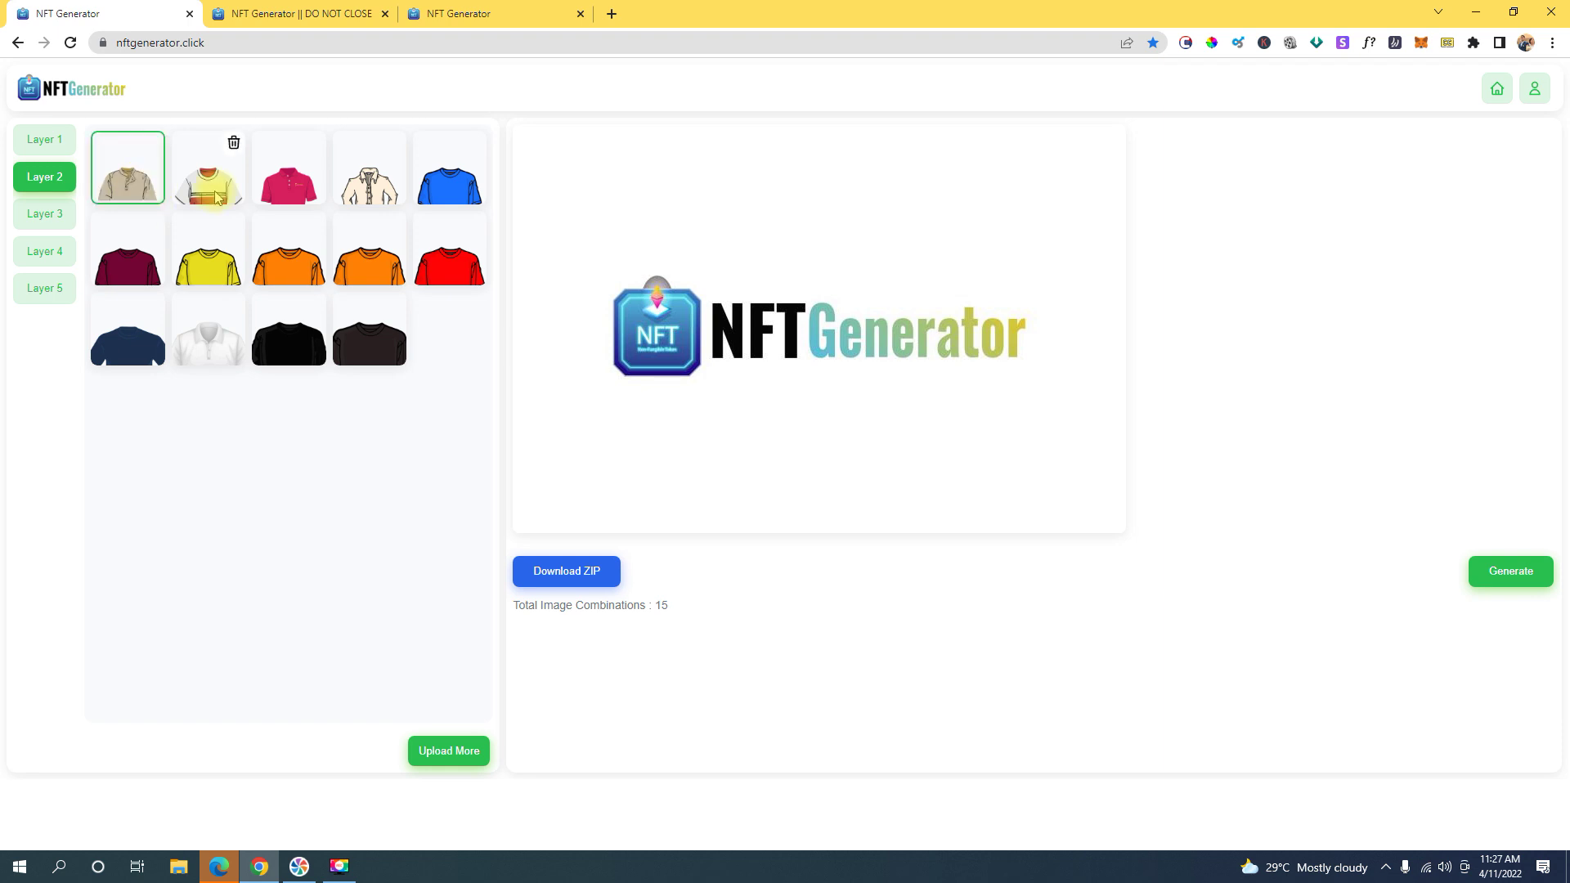
click(218, 195)
click(293, 182)
click(372, 182)
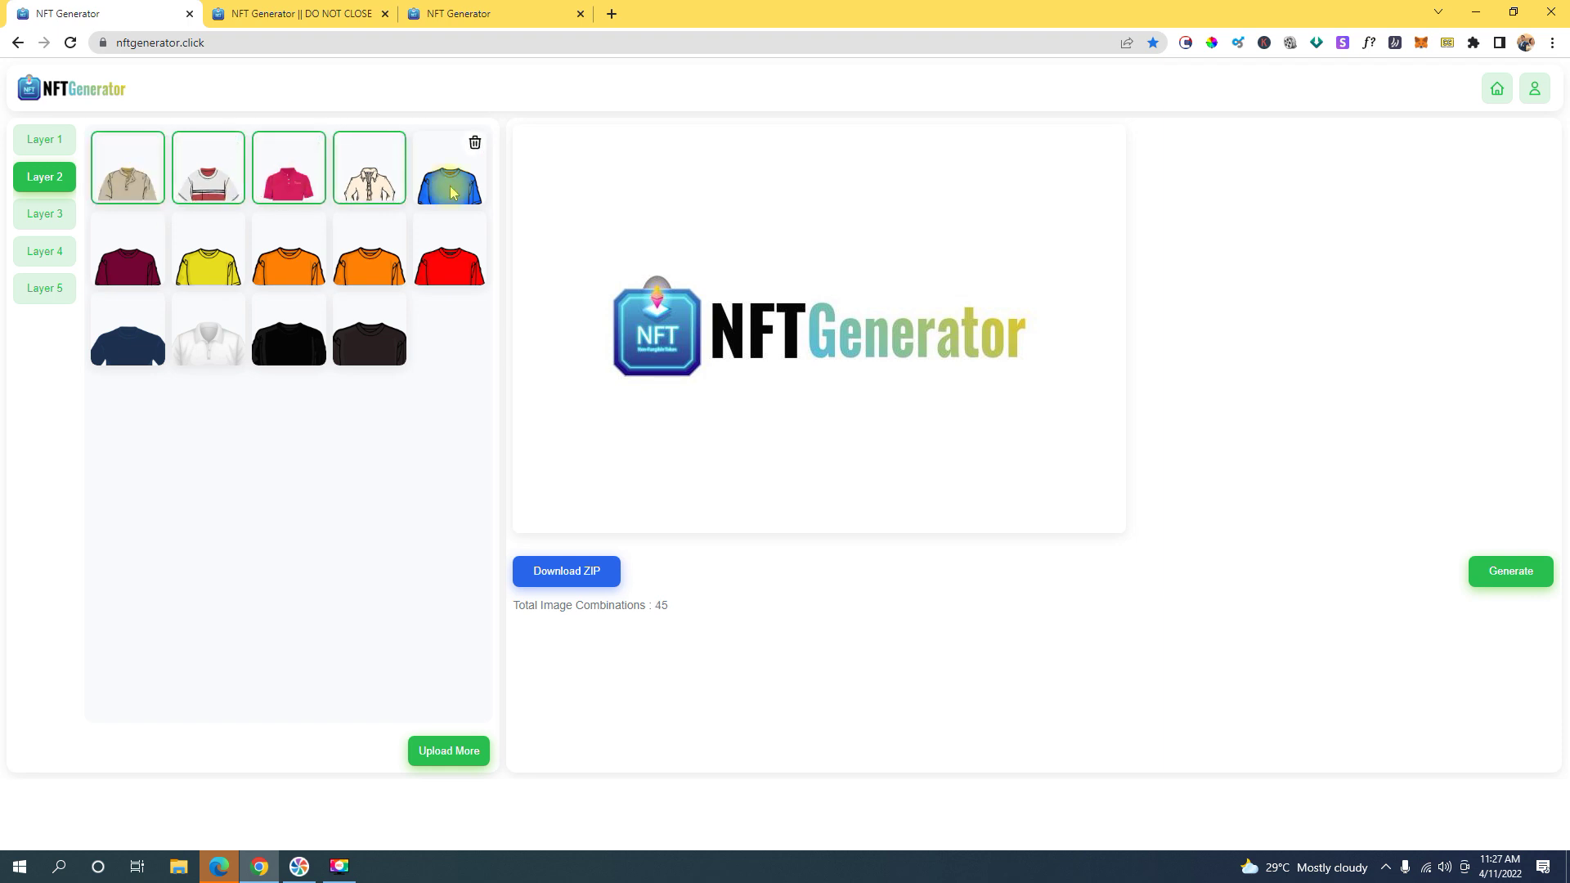
click(451, 182)
click(141, 255)
click(290, 255)
click(368, 255)
click(450, 255)
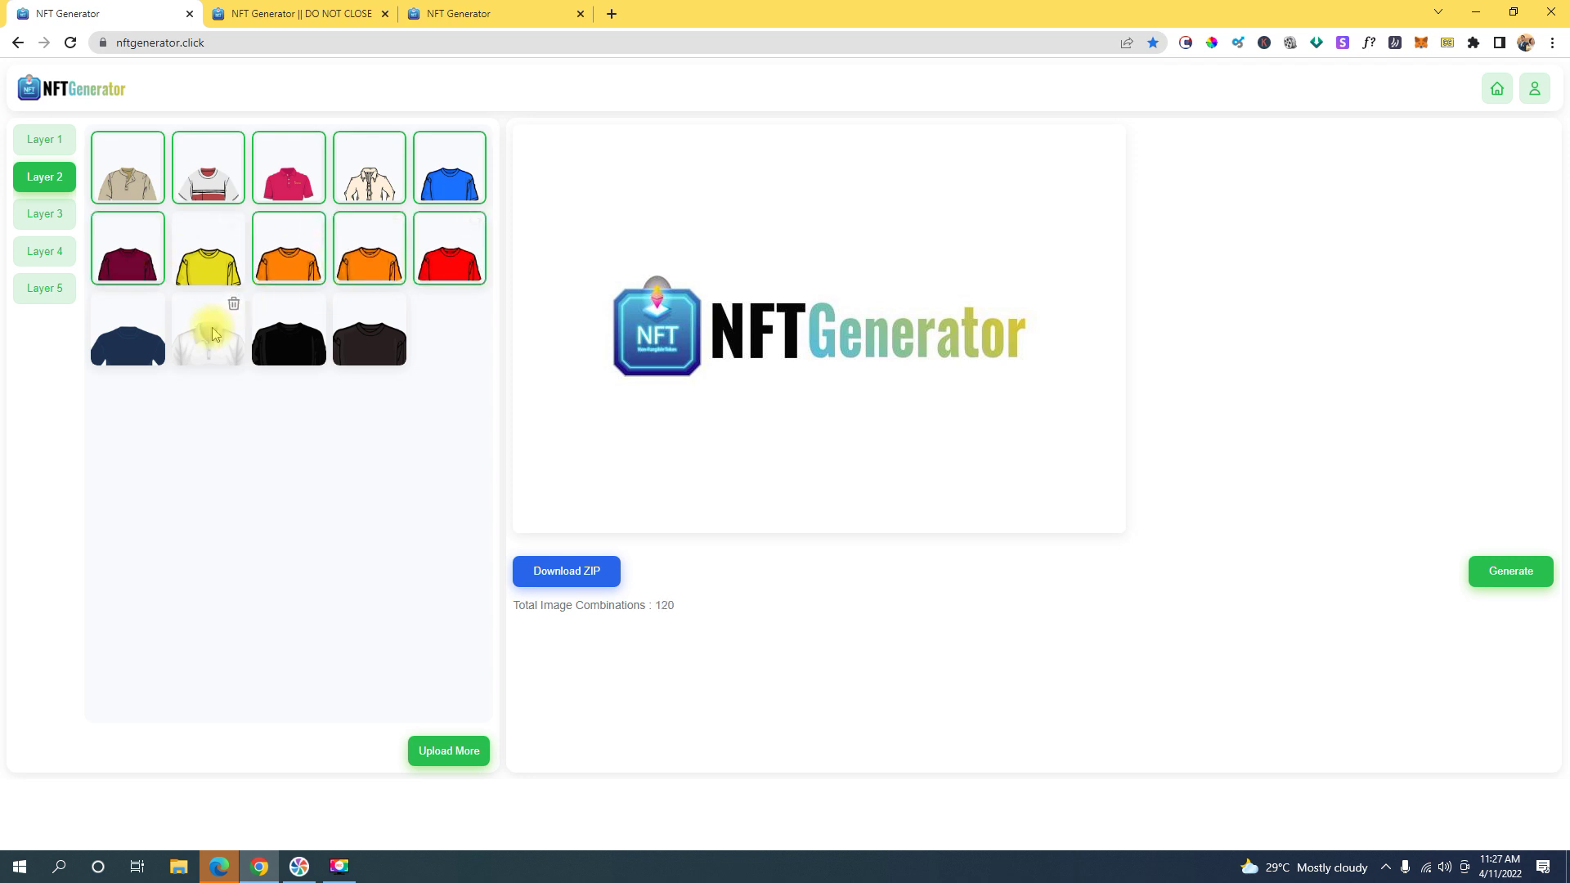
click(446, 759)
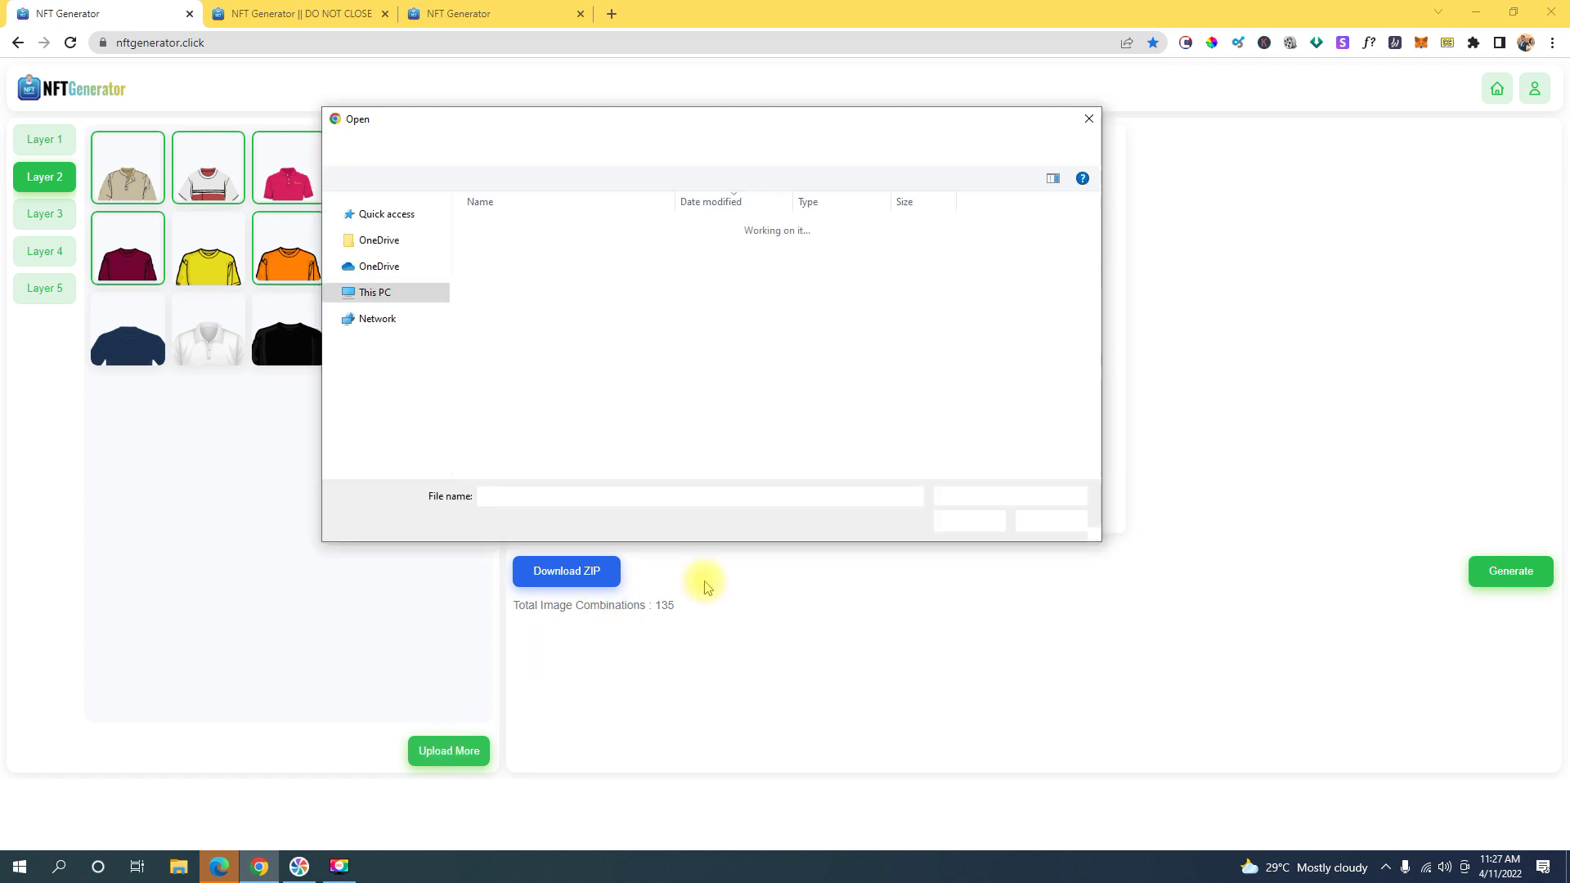
click(1046, 523)
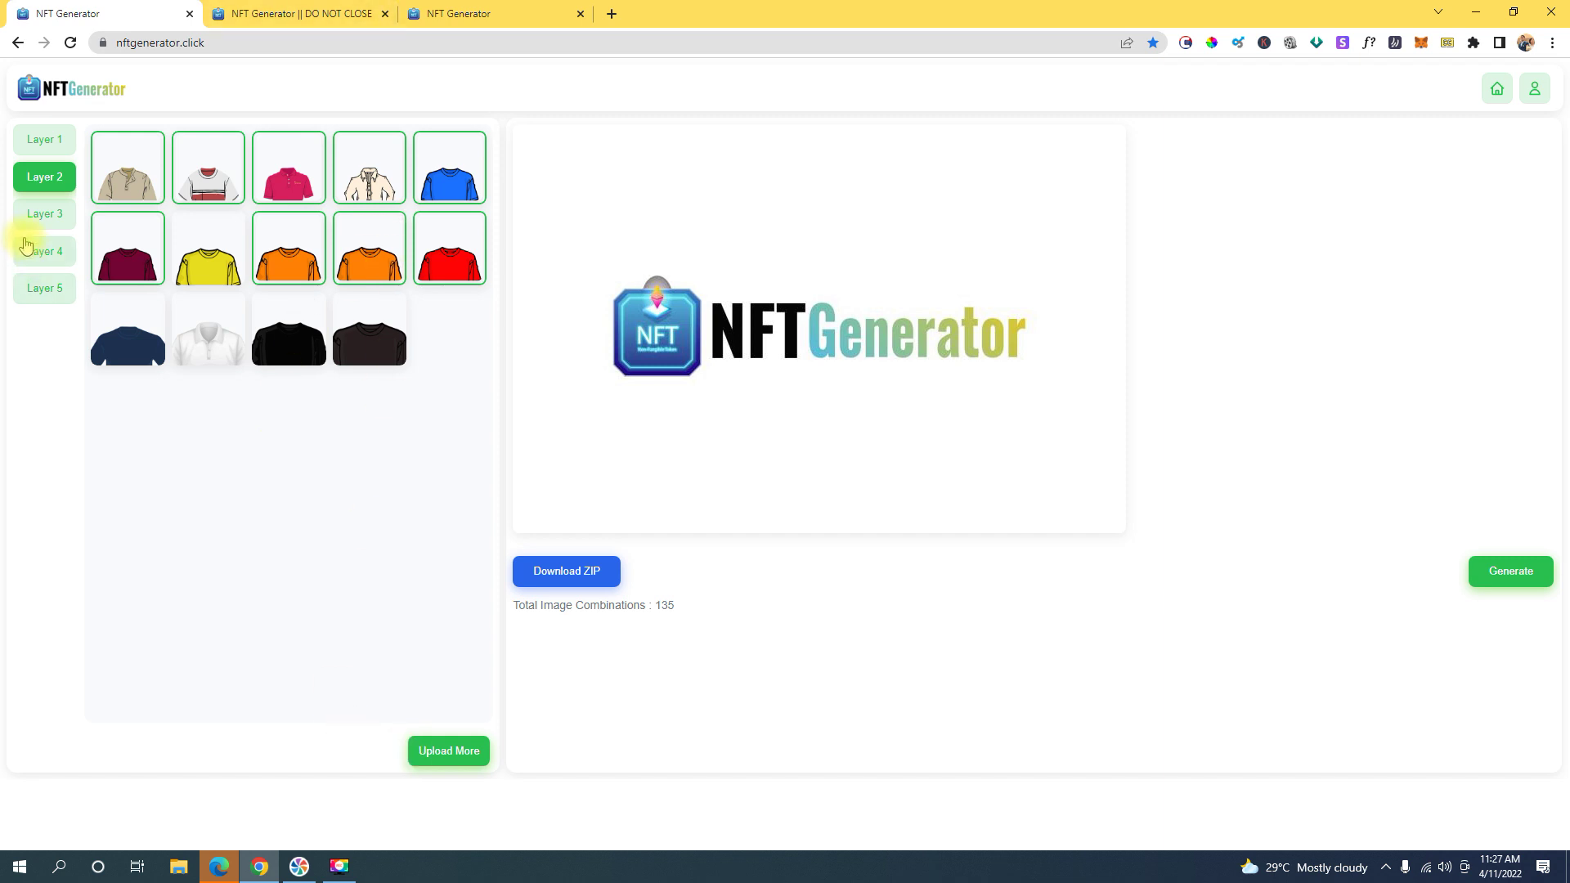
Select Layer 3 heads: turban, top-hat wolf, purple lion, broccoli and four bearded faces
click(45, 216)
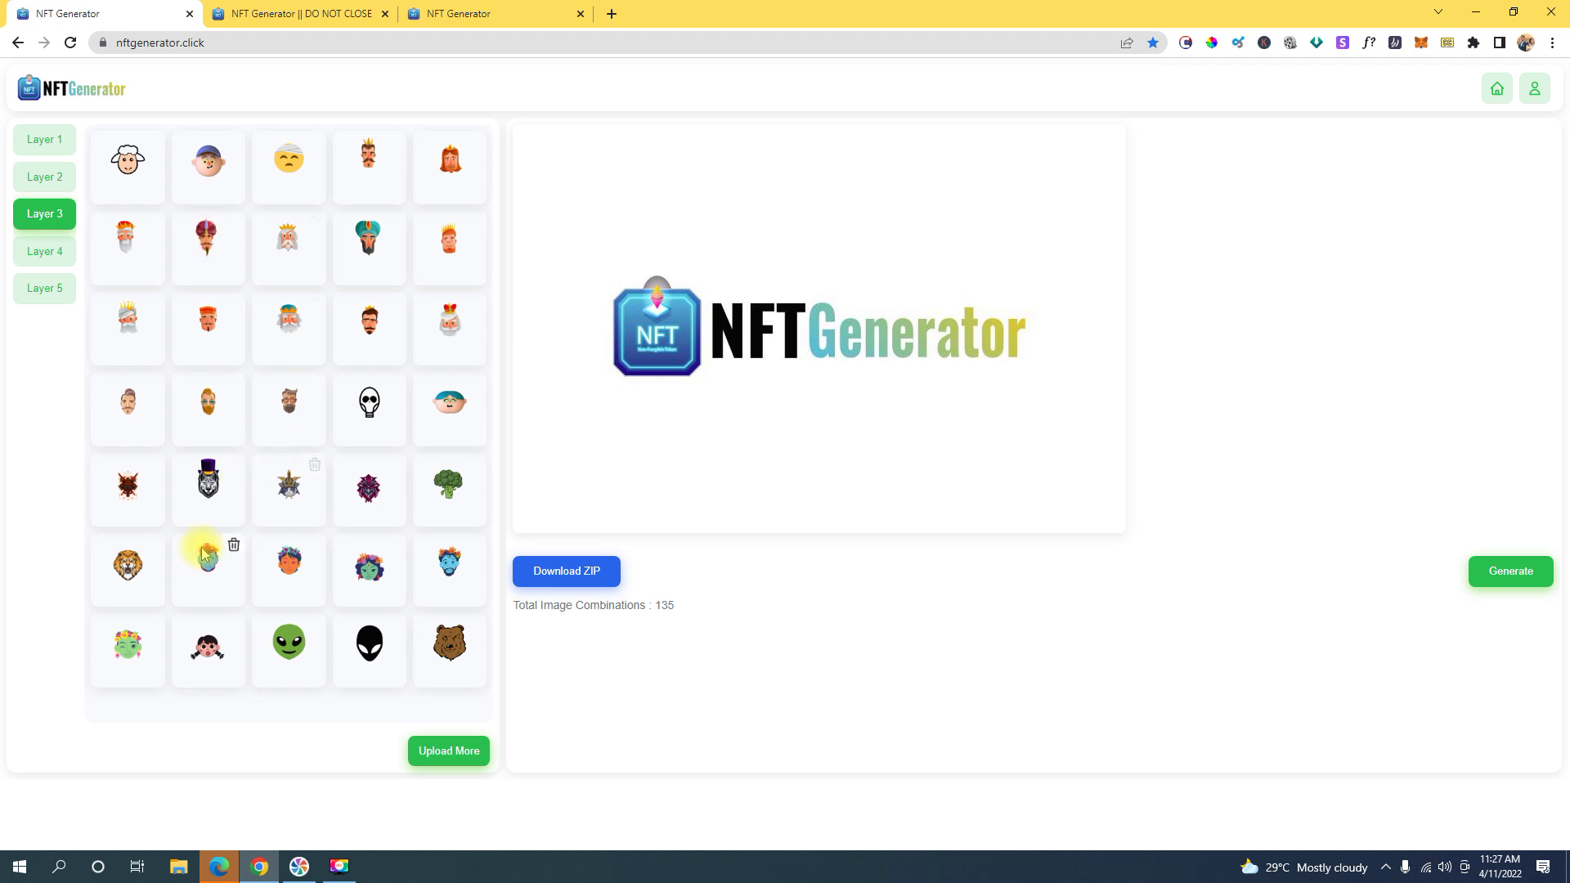
click(373, 272)
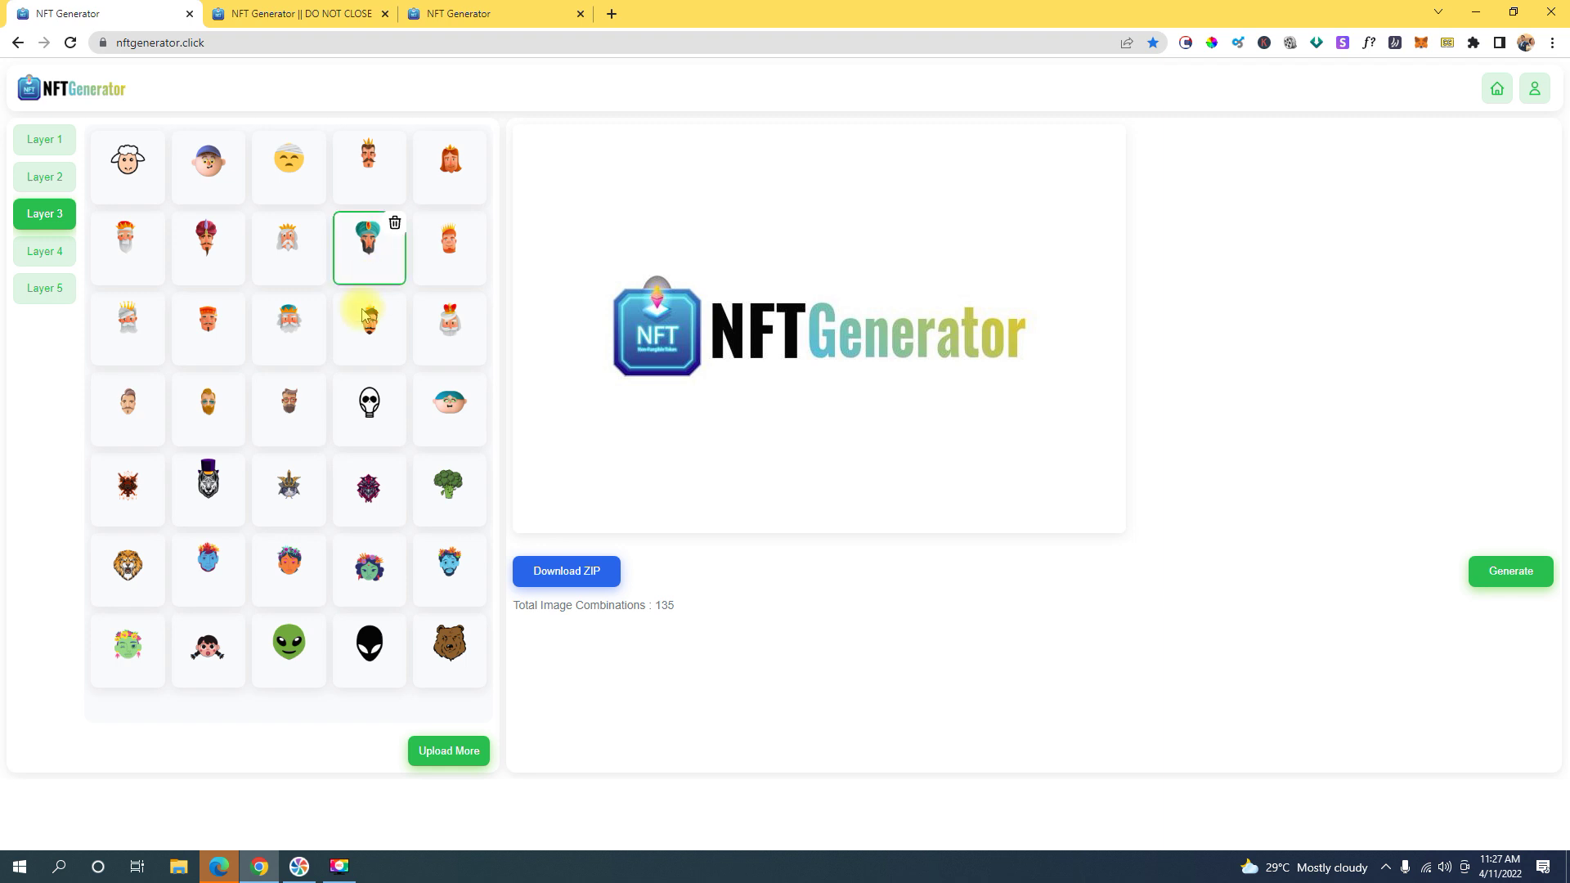
click(207, 493)
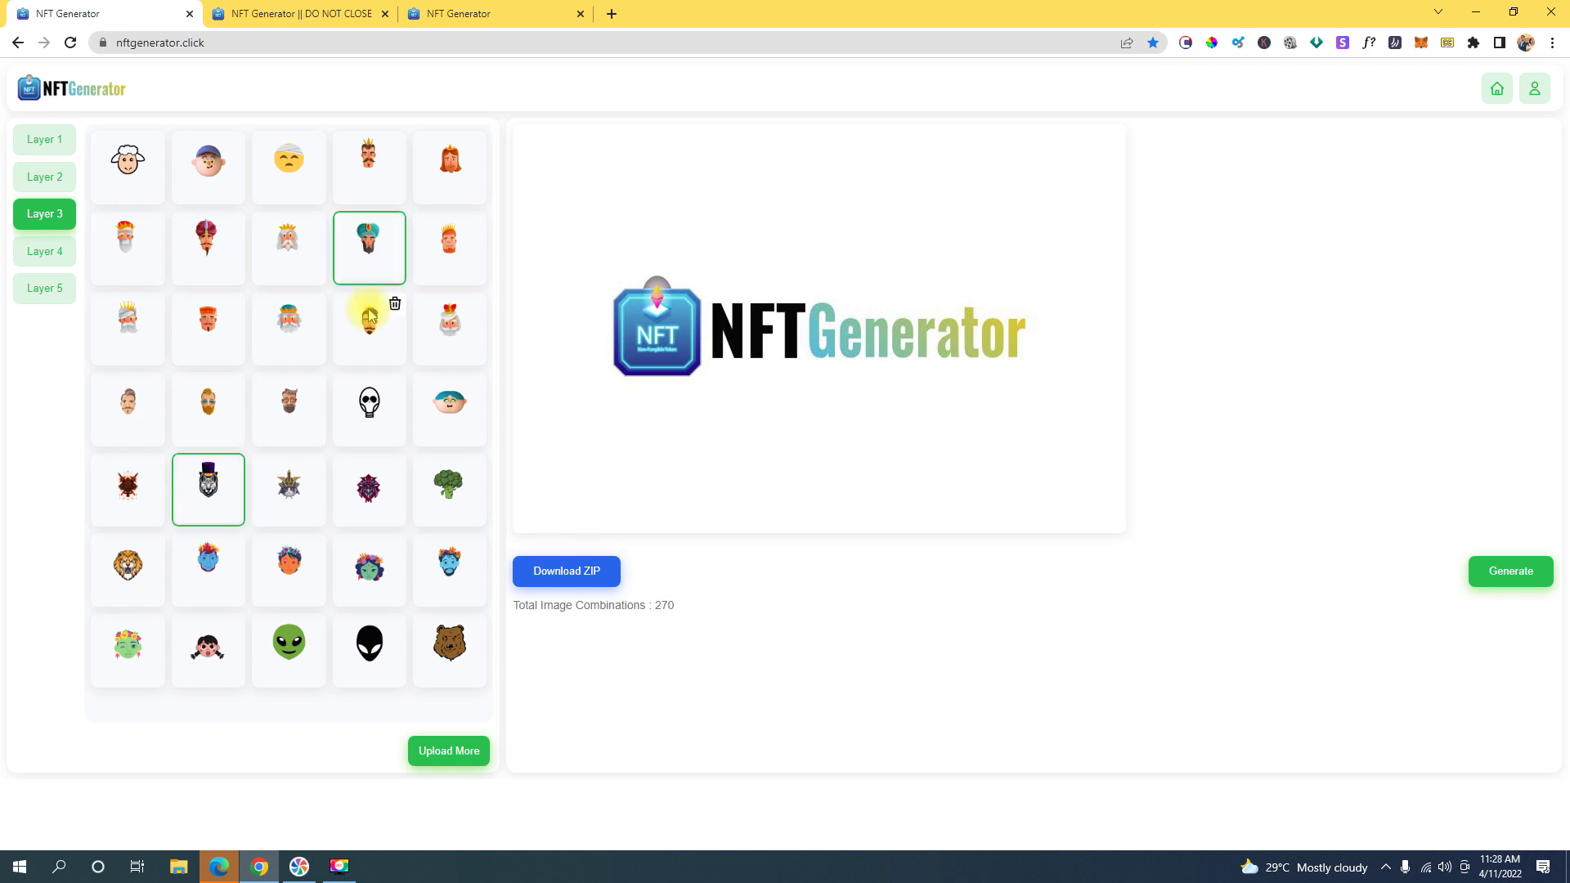
click(364, 489)
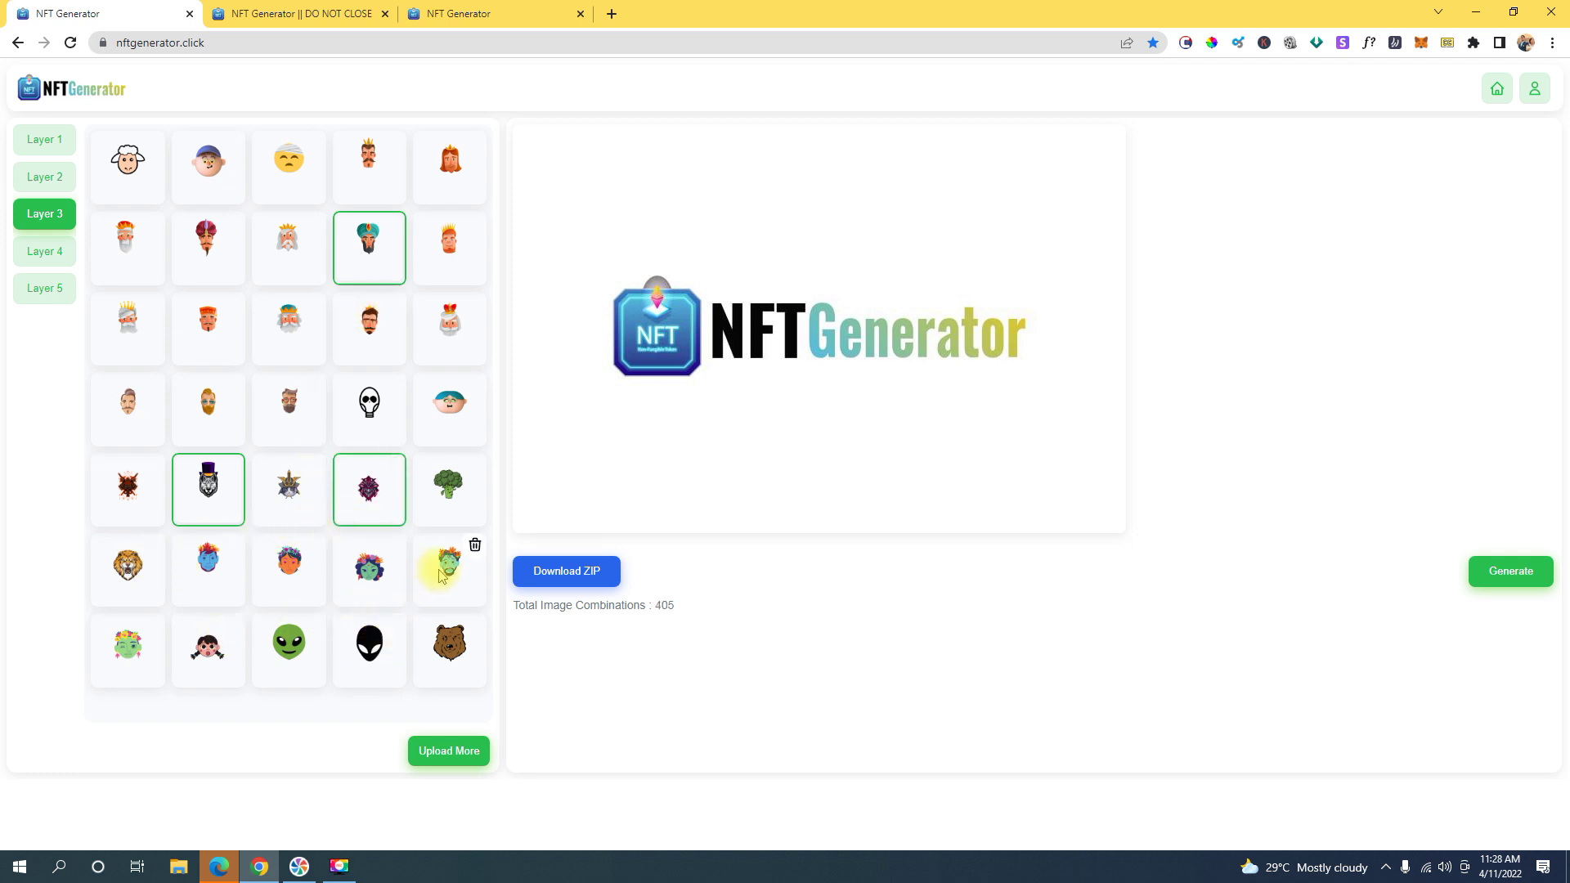
click(461, 504)
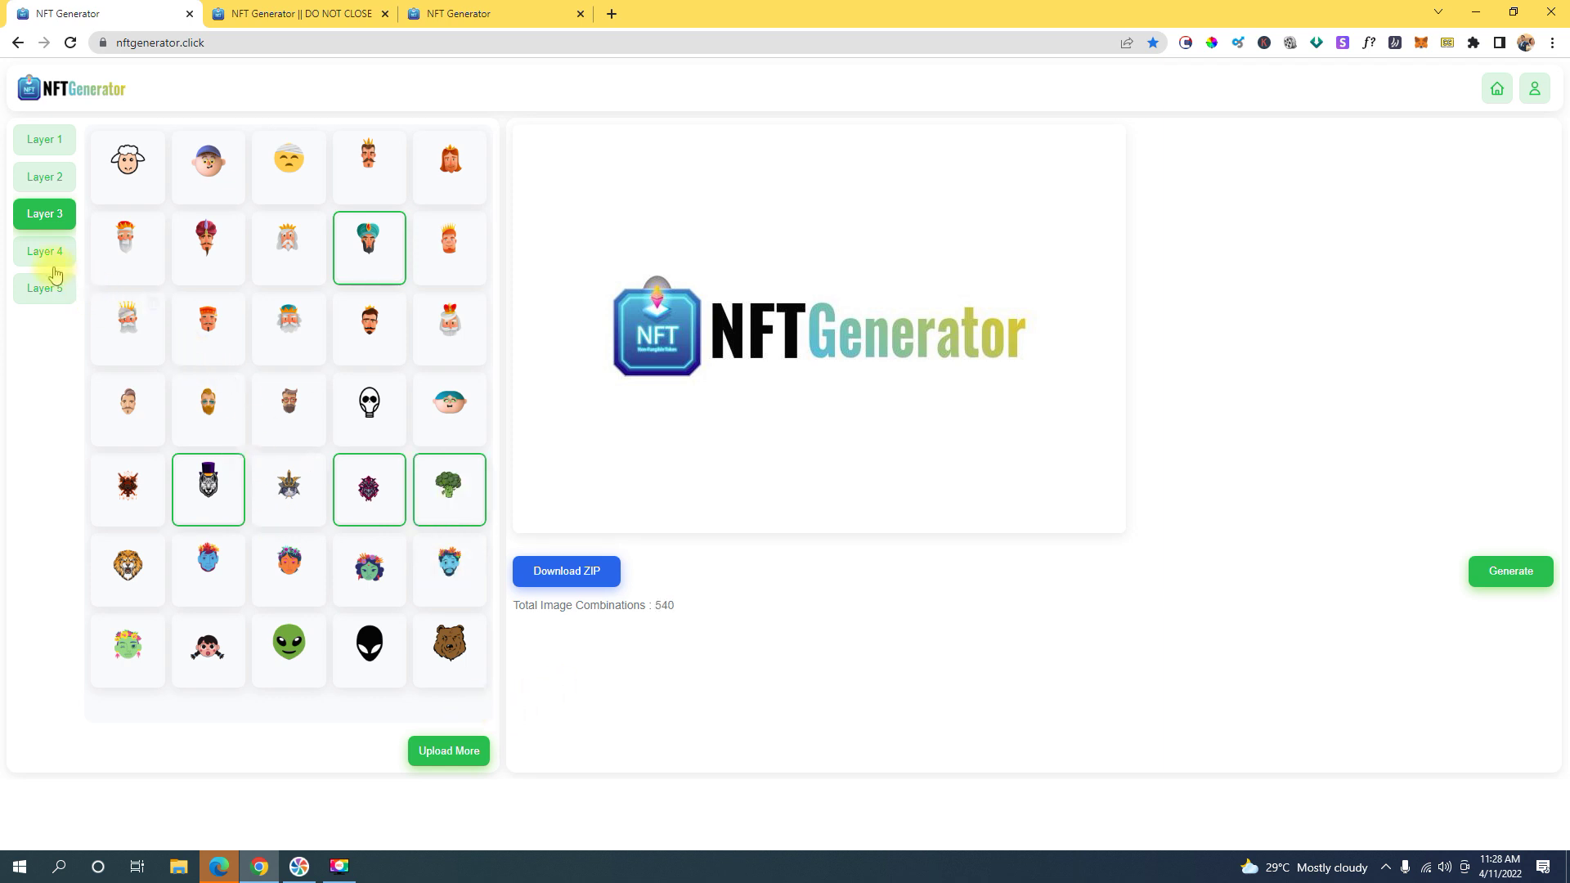
click(282, 409)
click(197, 405)
click(154, 398)
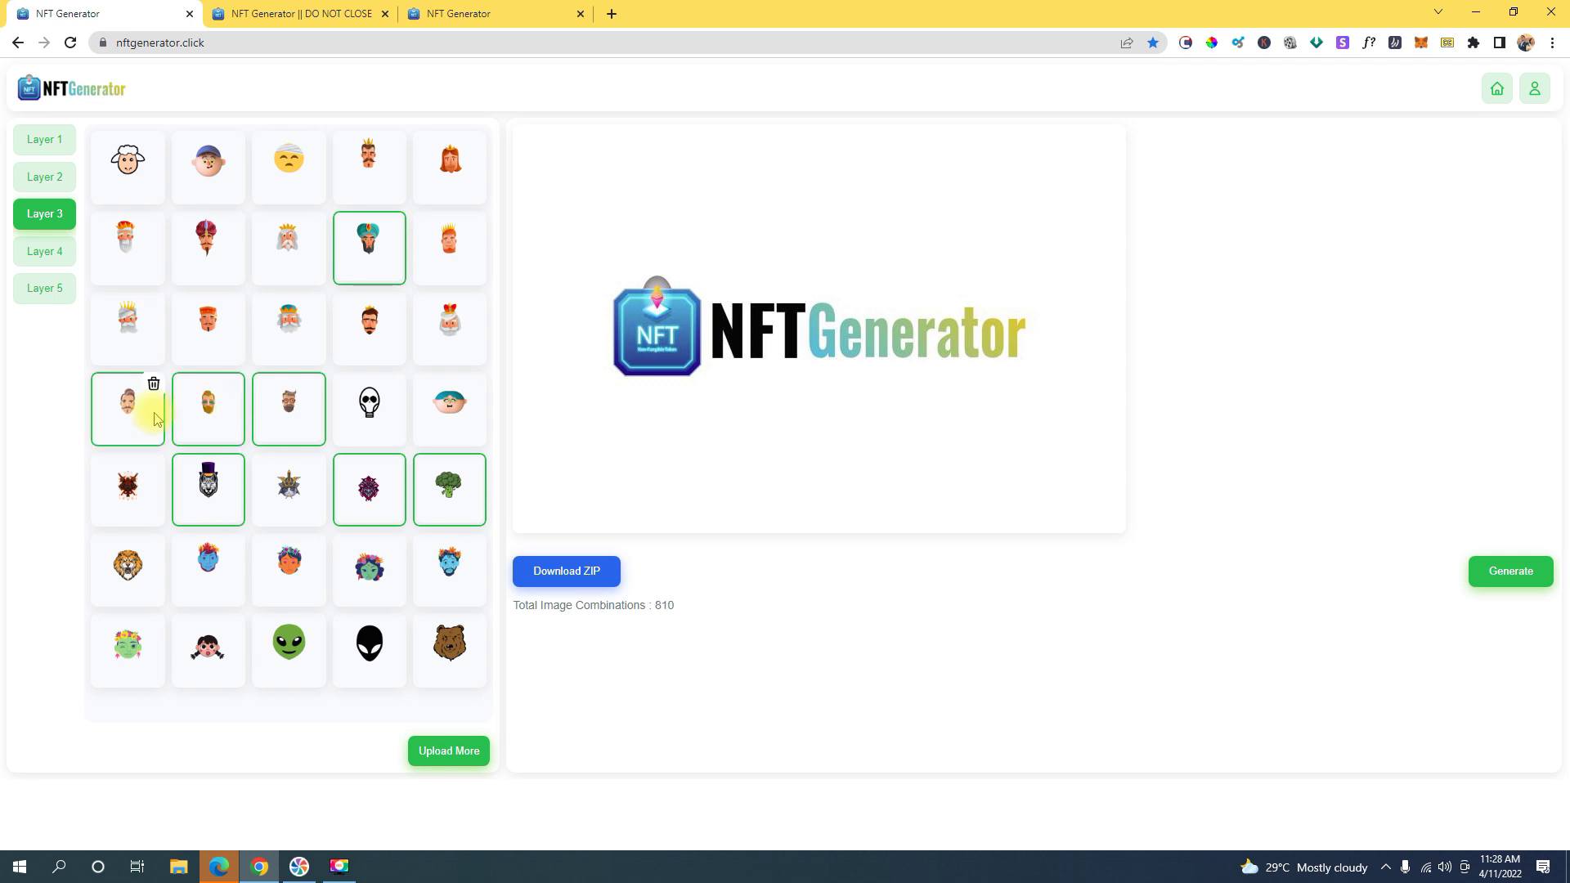
click(213, 351)
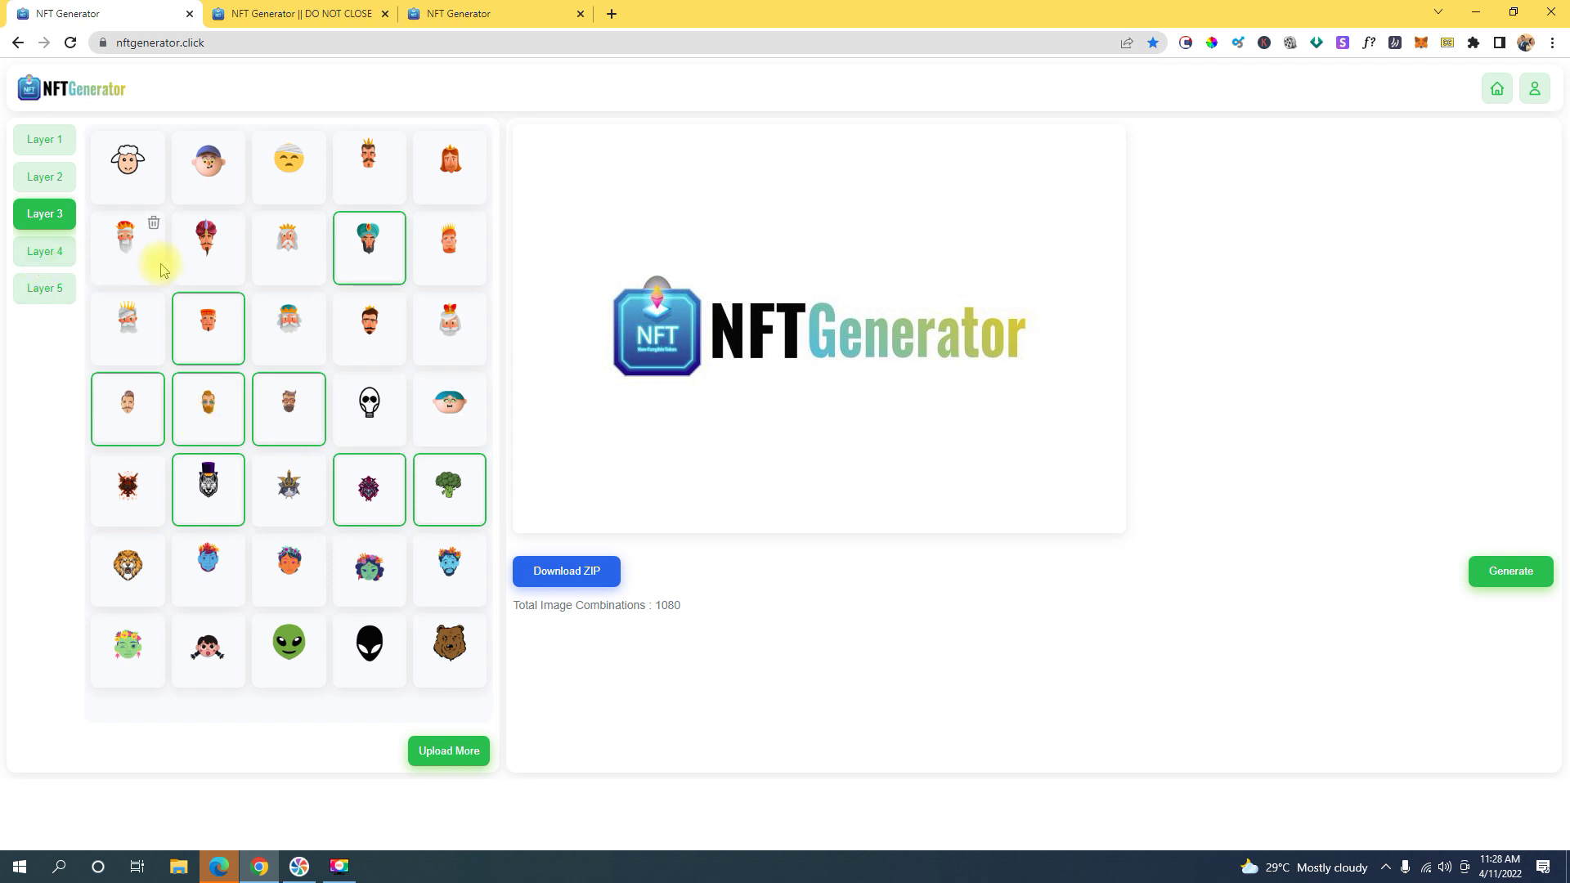
Select ten Layer 4 hats, starting with the cowboy hat, for 10800 combinations
click(54, 261)
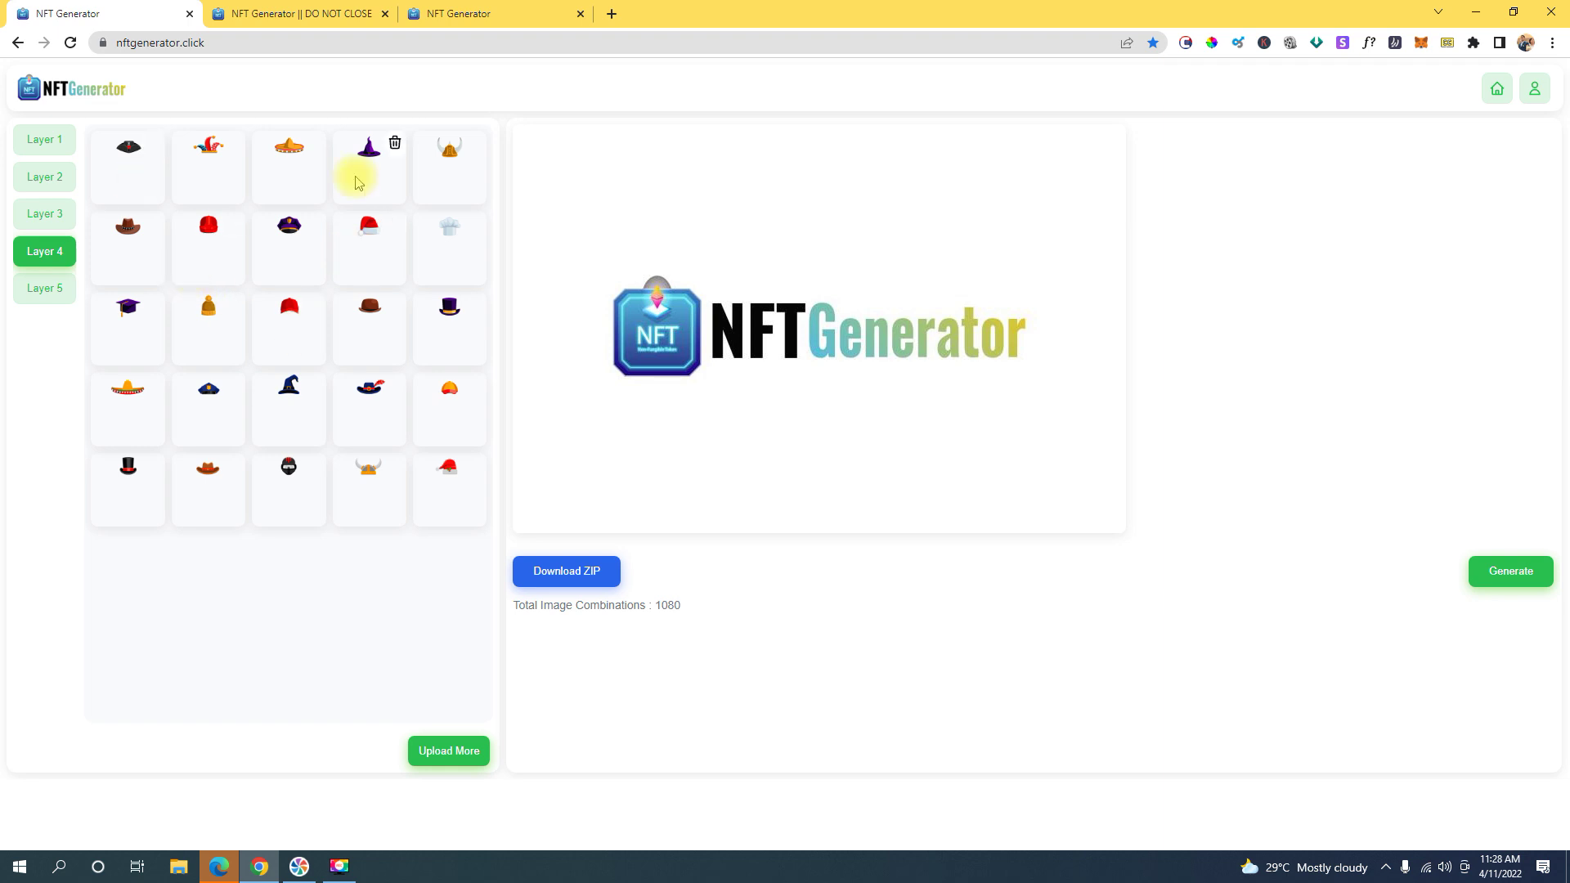
click(129, 249)
click(358, 243)
click(445, 311)
click(369, 319)
click(289, 319)
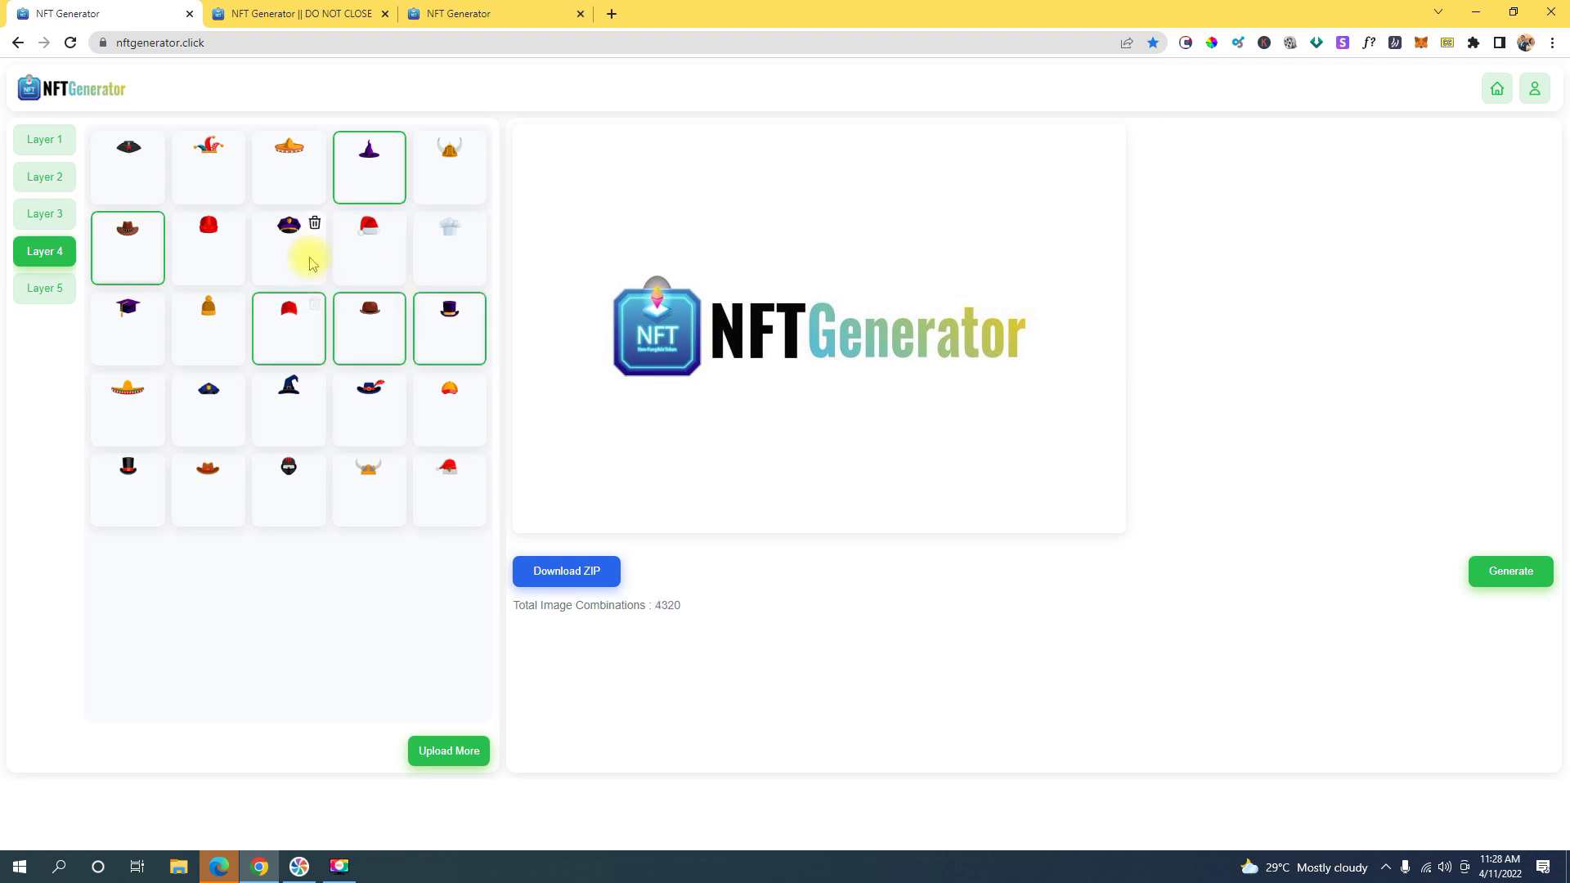
click(308, 256)
click(207, 253)
click(207, 325)
click(126, 311)
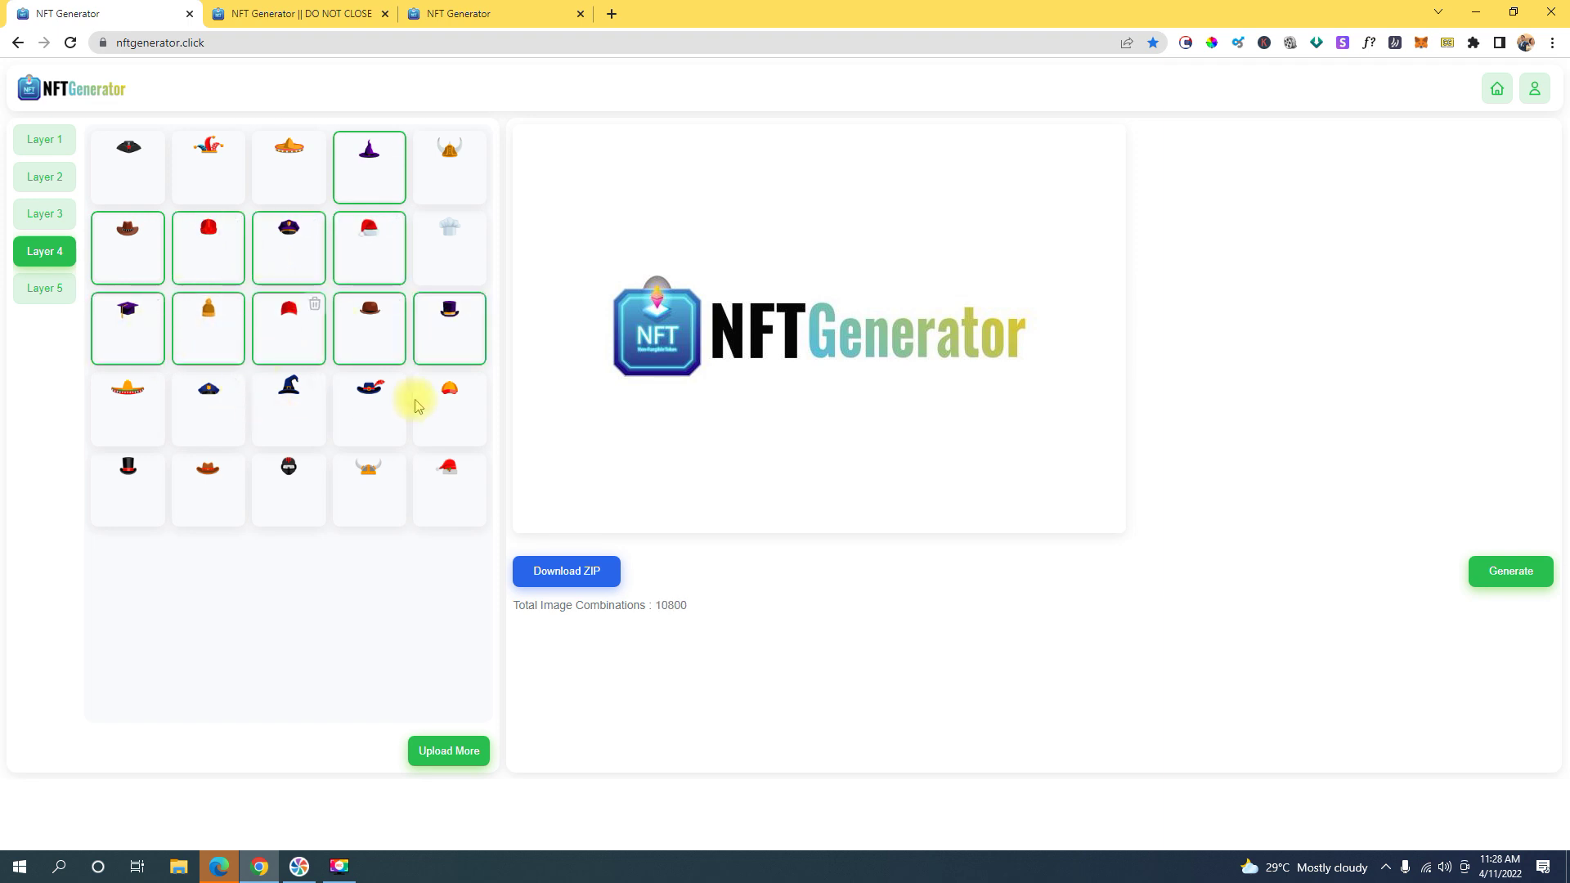
Select every one of the 15 Layer 5 flag and badge tiles for 162000 combinations
click(45, 290)
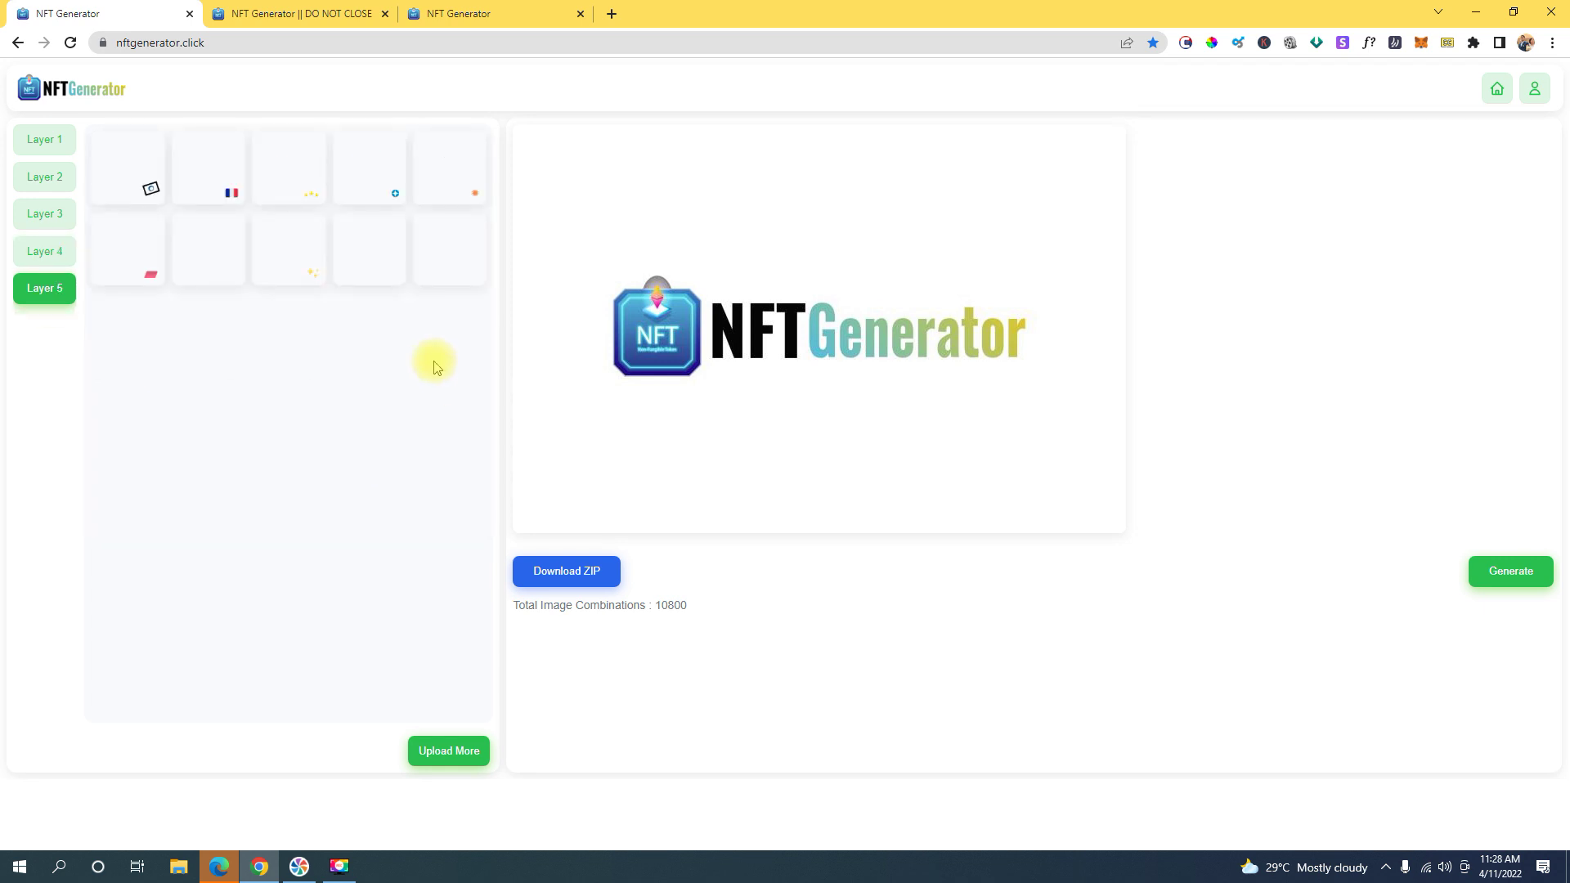
click(131, 185)
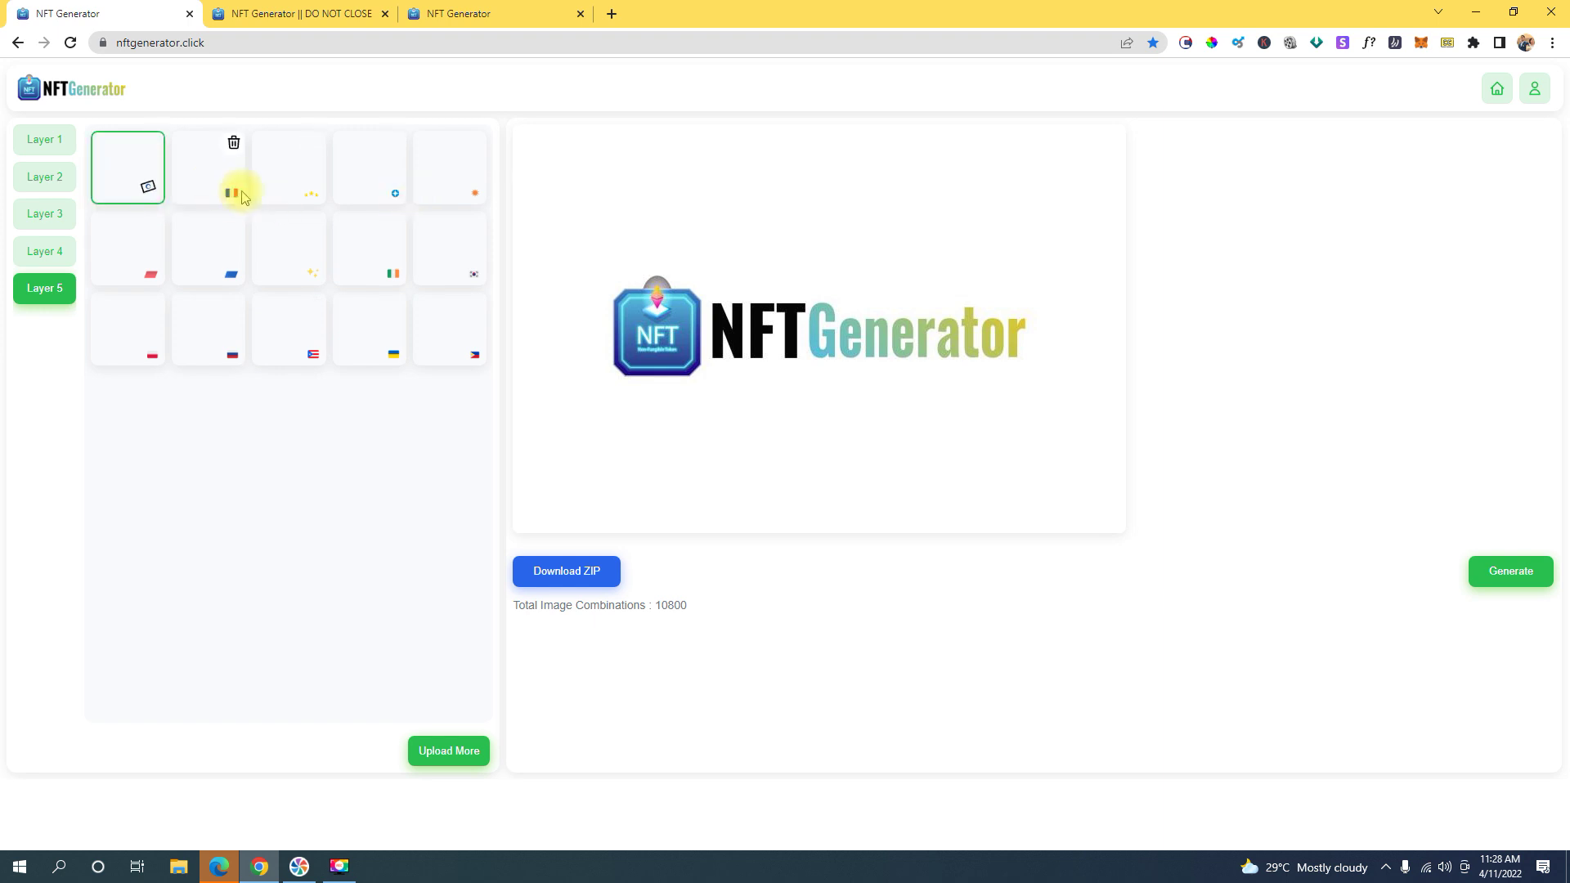
click(236, 191)
click(303, 193)
click(400, 196)
click(454, 184)
click(135, 249)
click(205, 250)
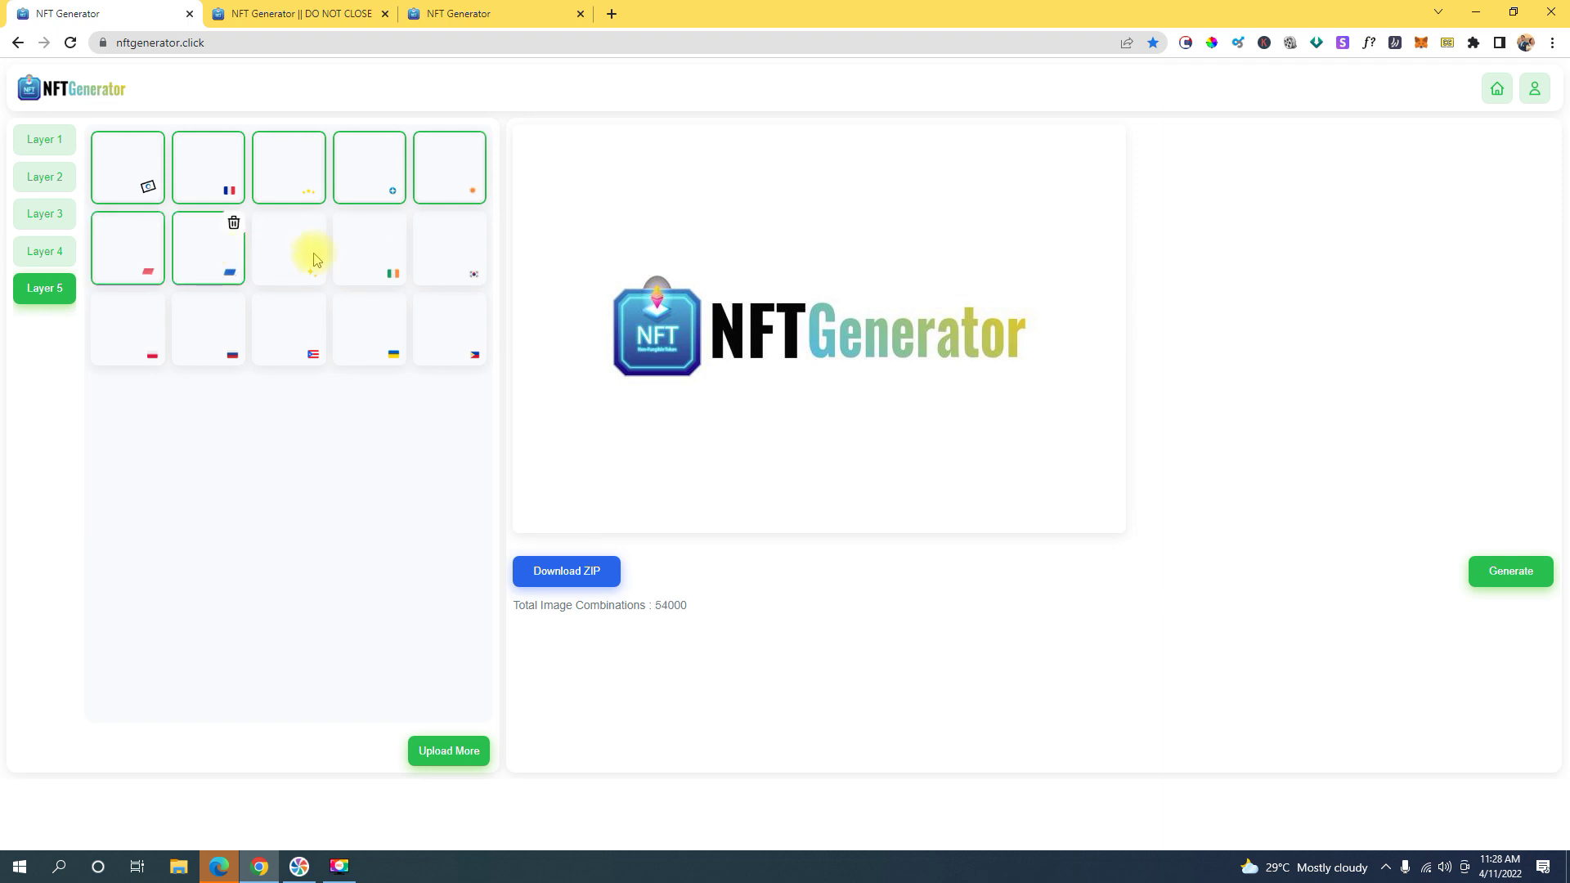
click(299, 252)
click(376, 257)
click(474, 270)
click(209, 327)
click(288, 327)
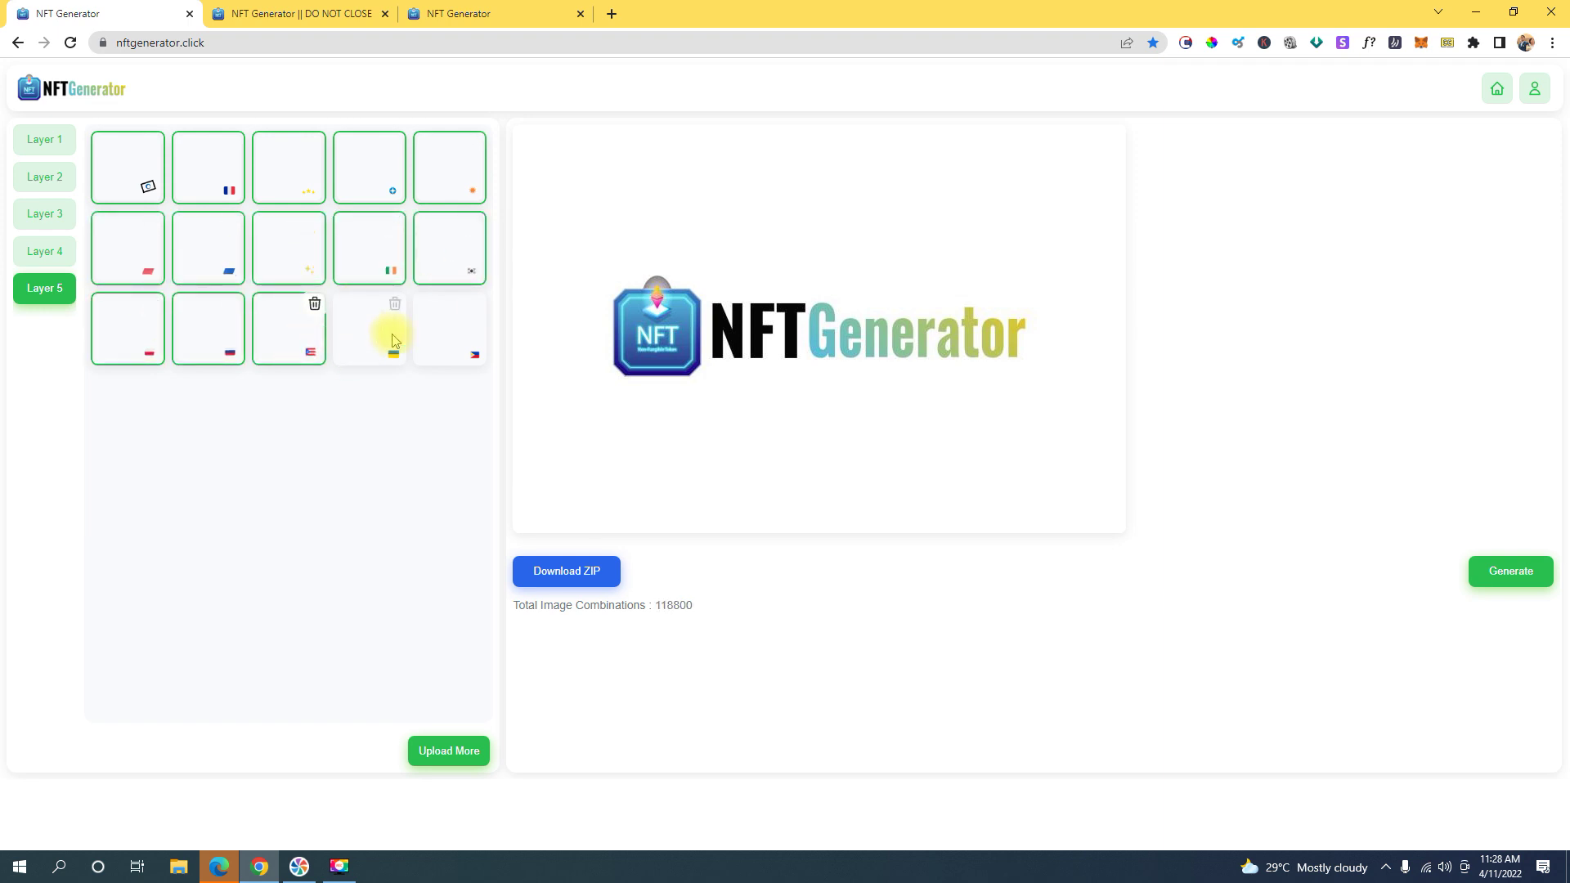
click(450, 327)
click(386, 331)
click(127, 310)
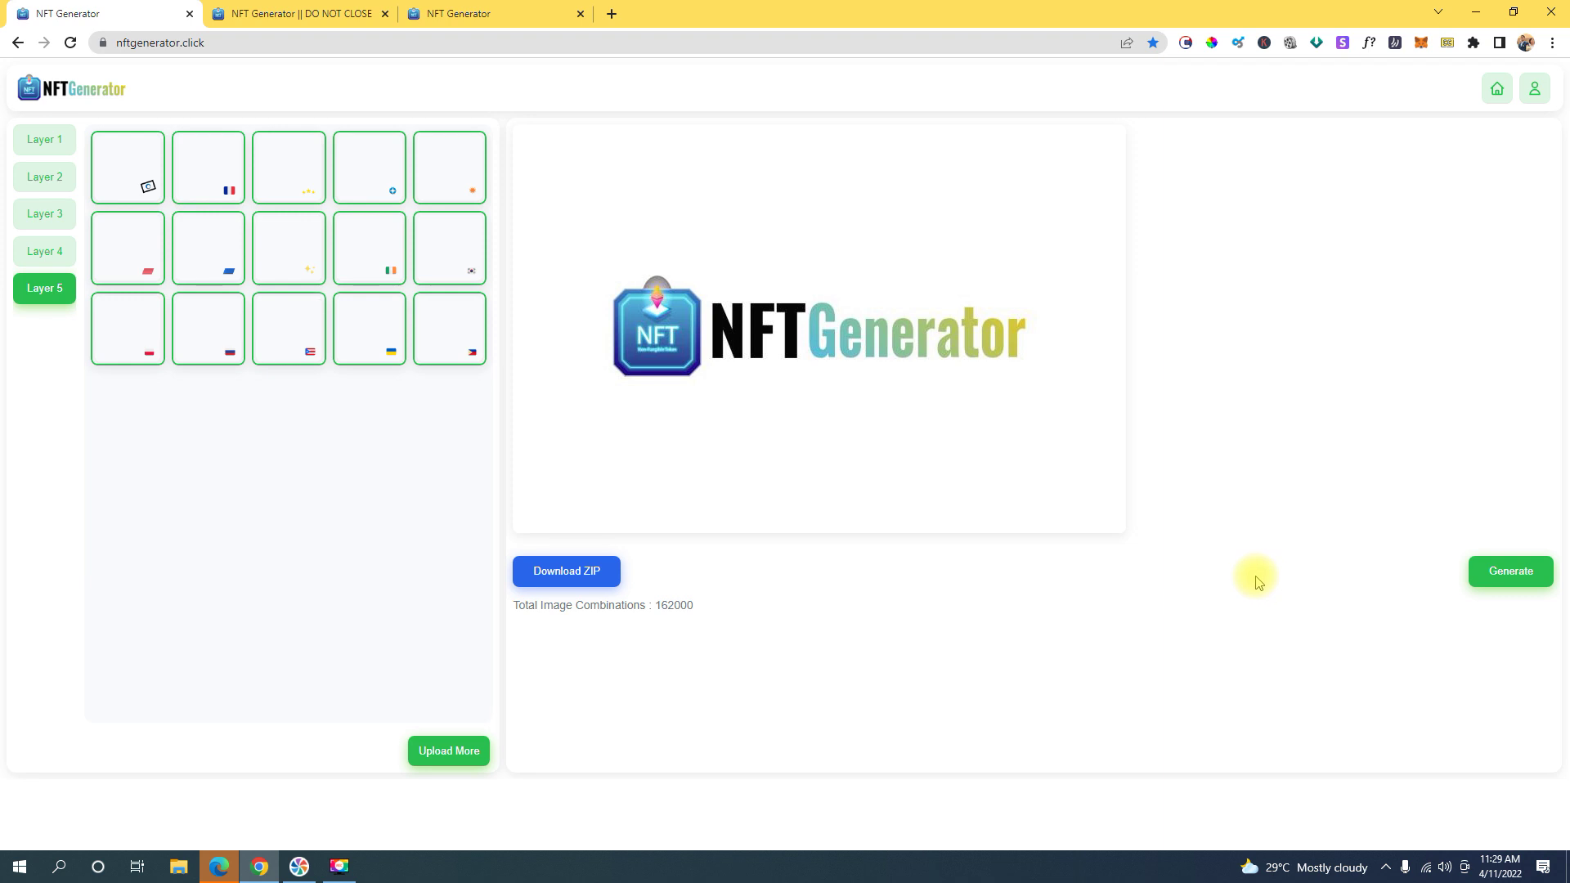
Generate the NFT batch and scroll through the grid of turban characters with varied hats and flags
click(1515, 581)
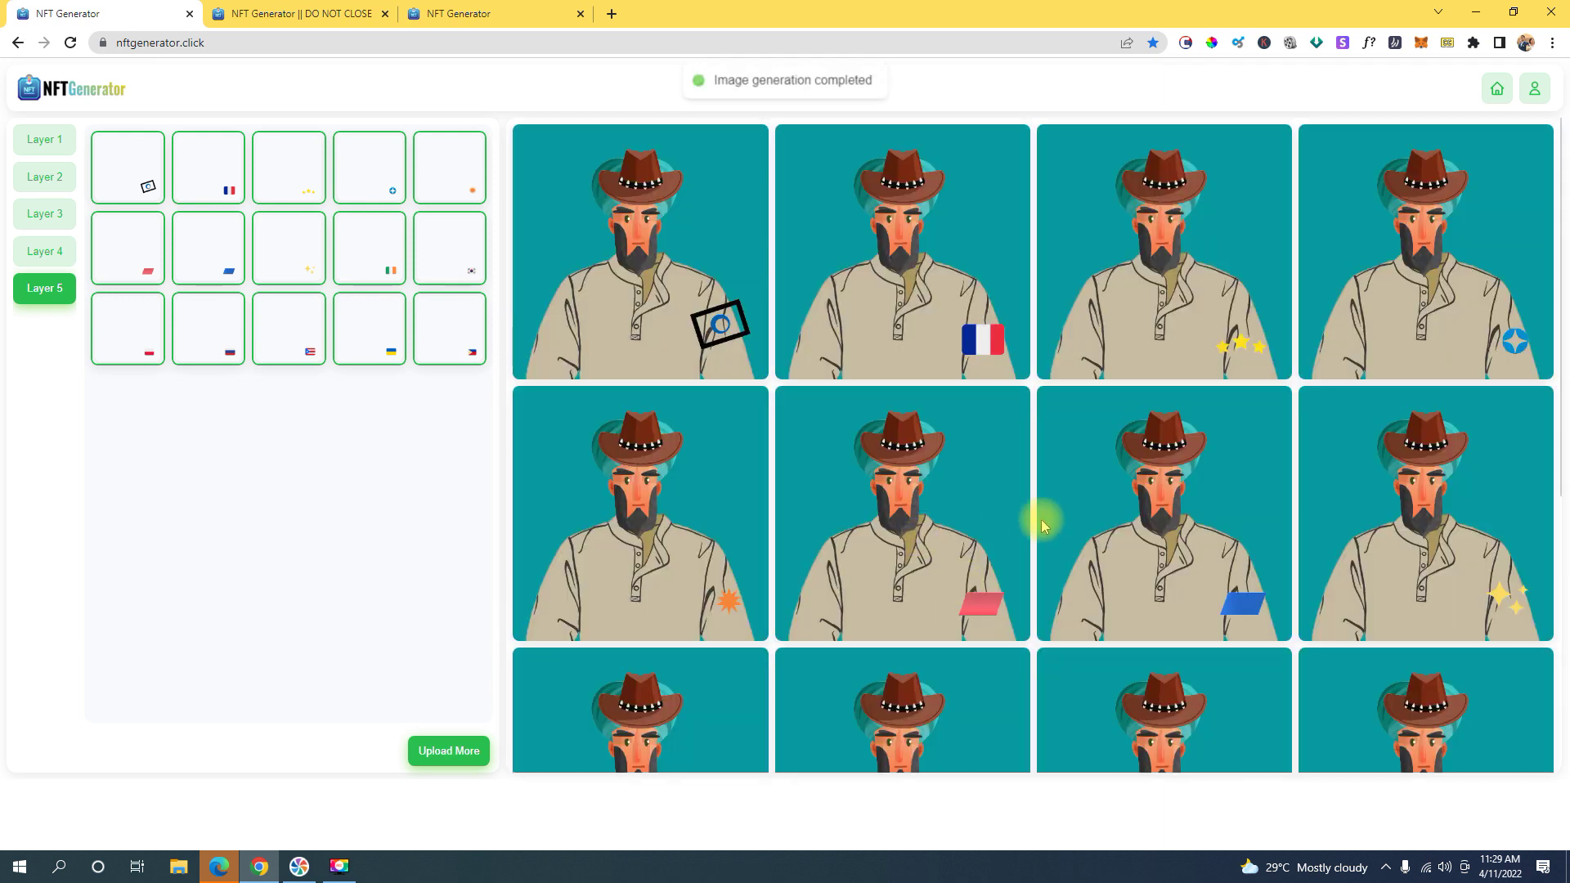
scroll(965, 522, down, 3)
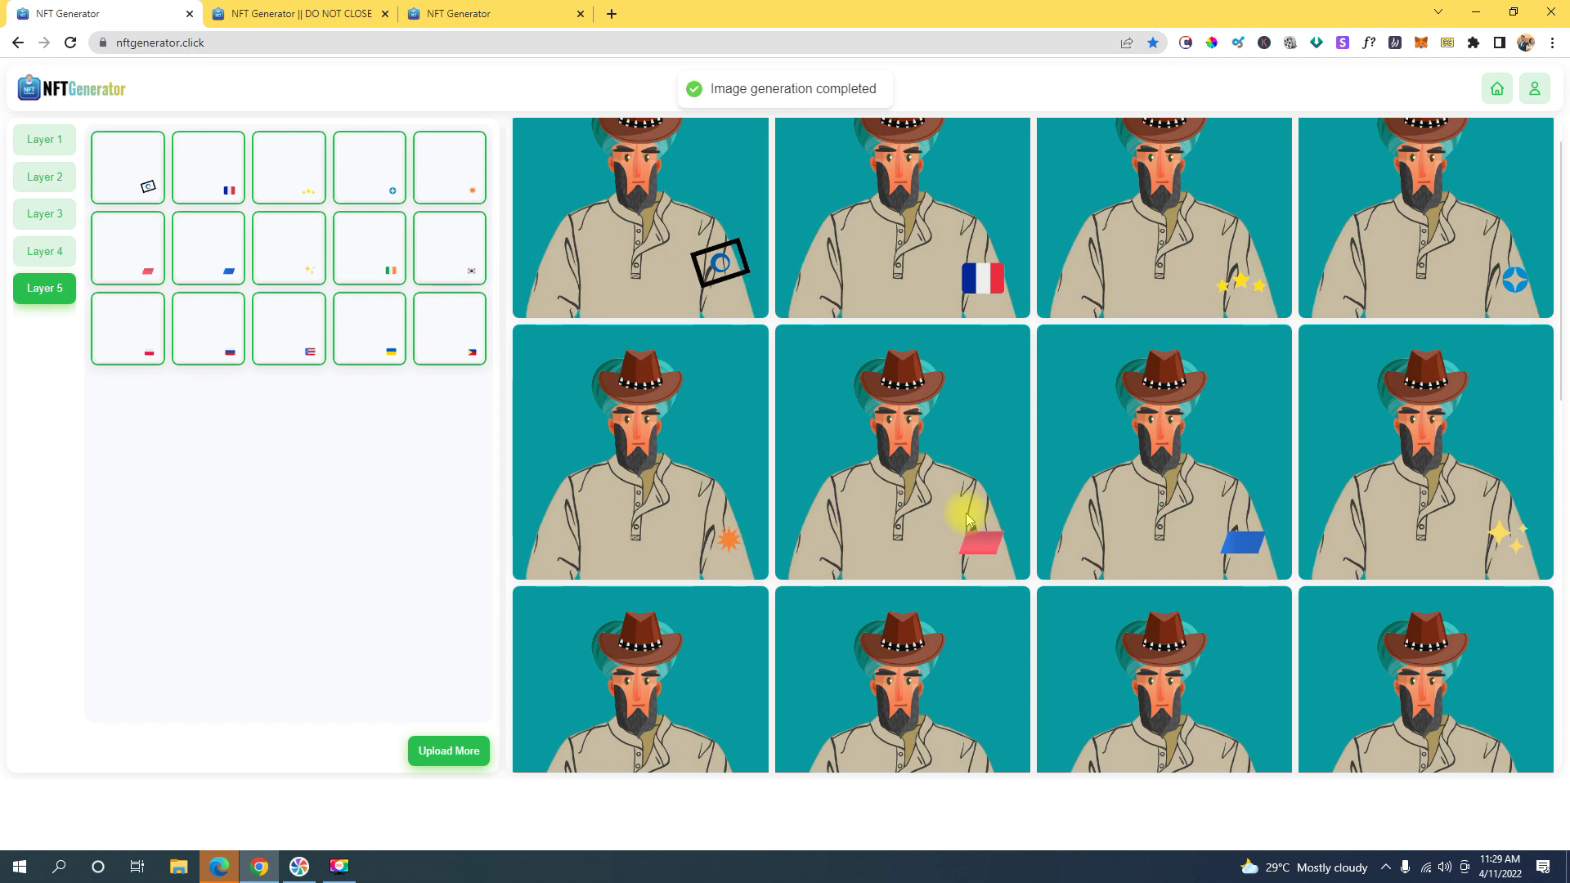
scroll(971, 518, down, 1)
scroll(975, 518, down, 6)
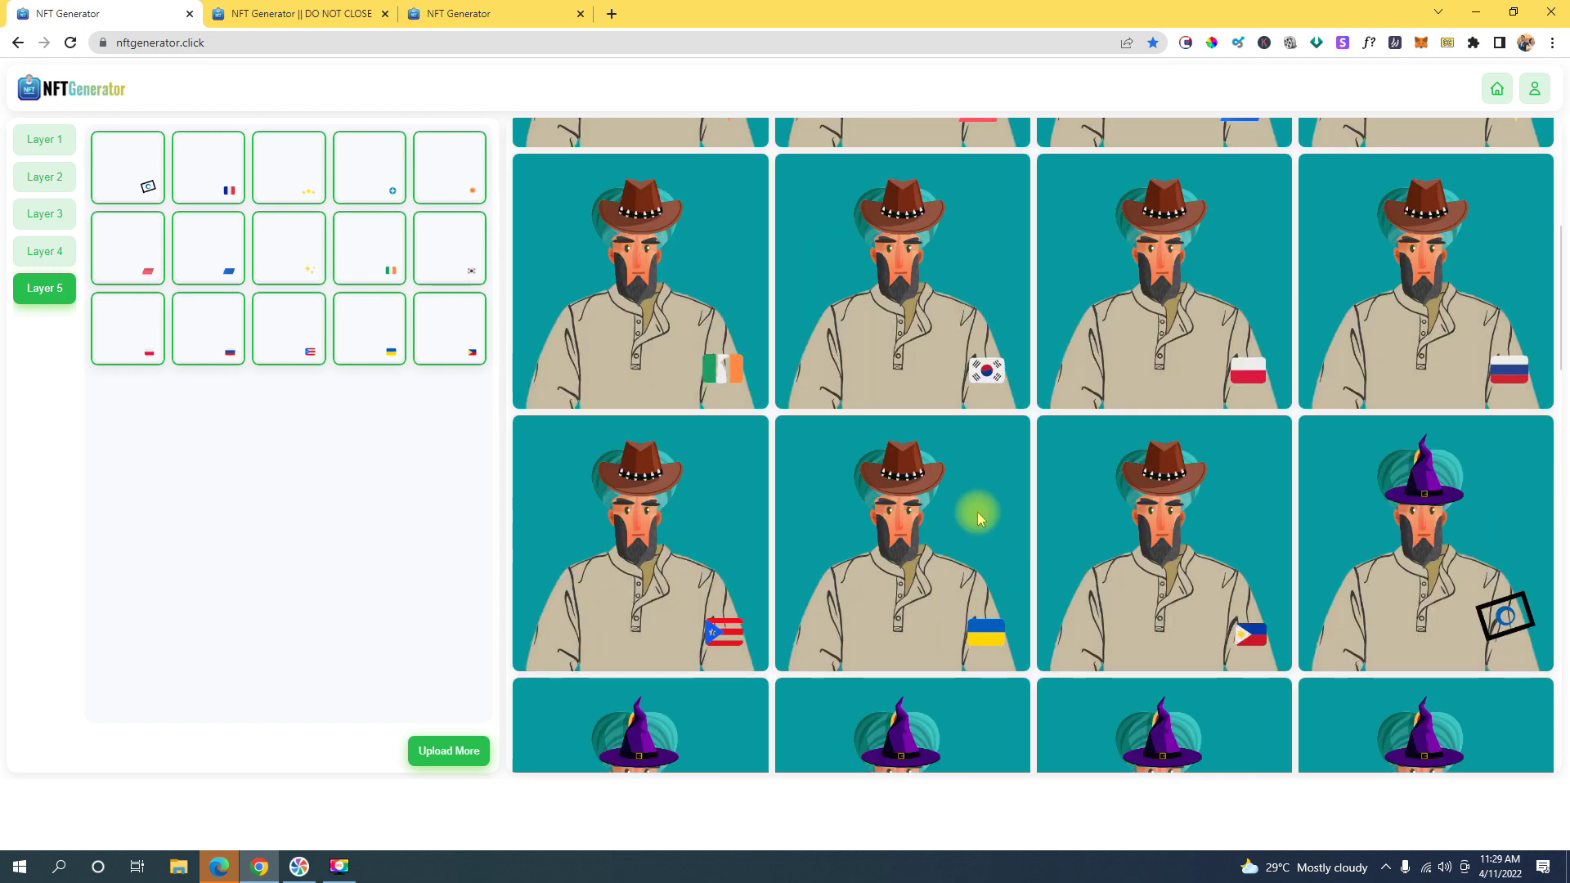
scroll(978, 513, down, 6)
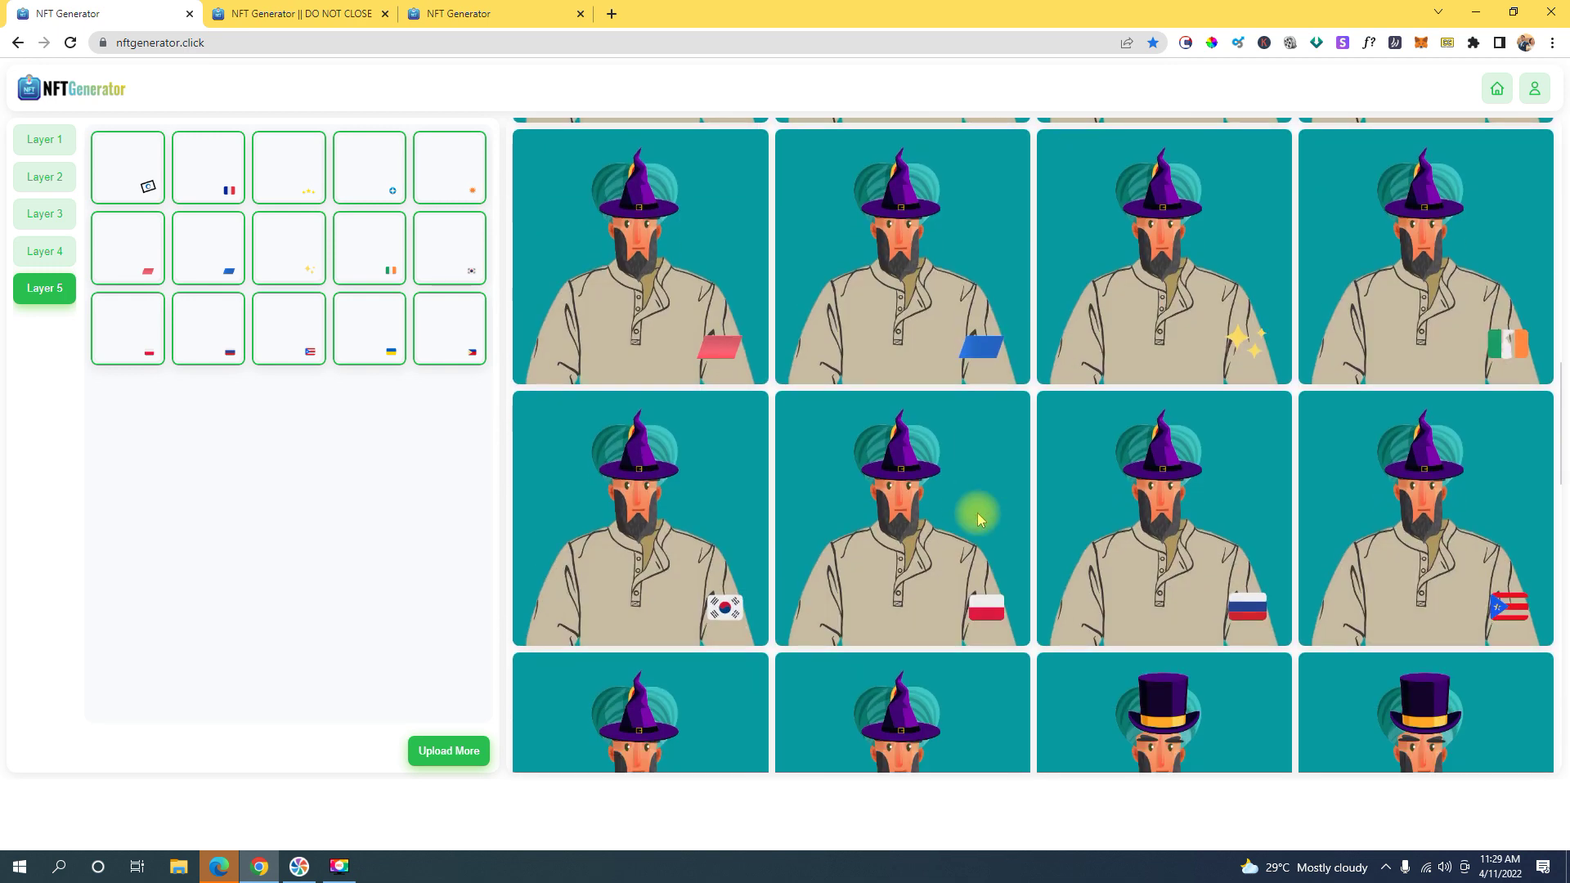
scroll(969, 519, down, 3)
scroll(955, 523, down, 10)
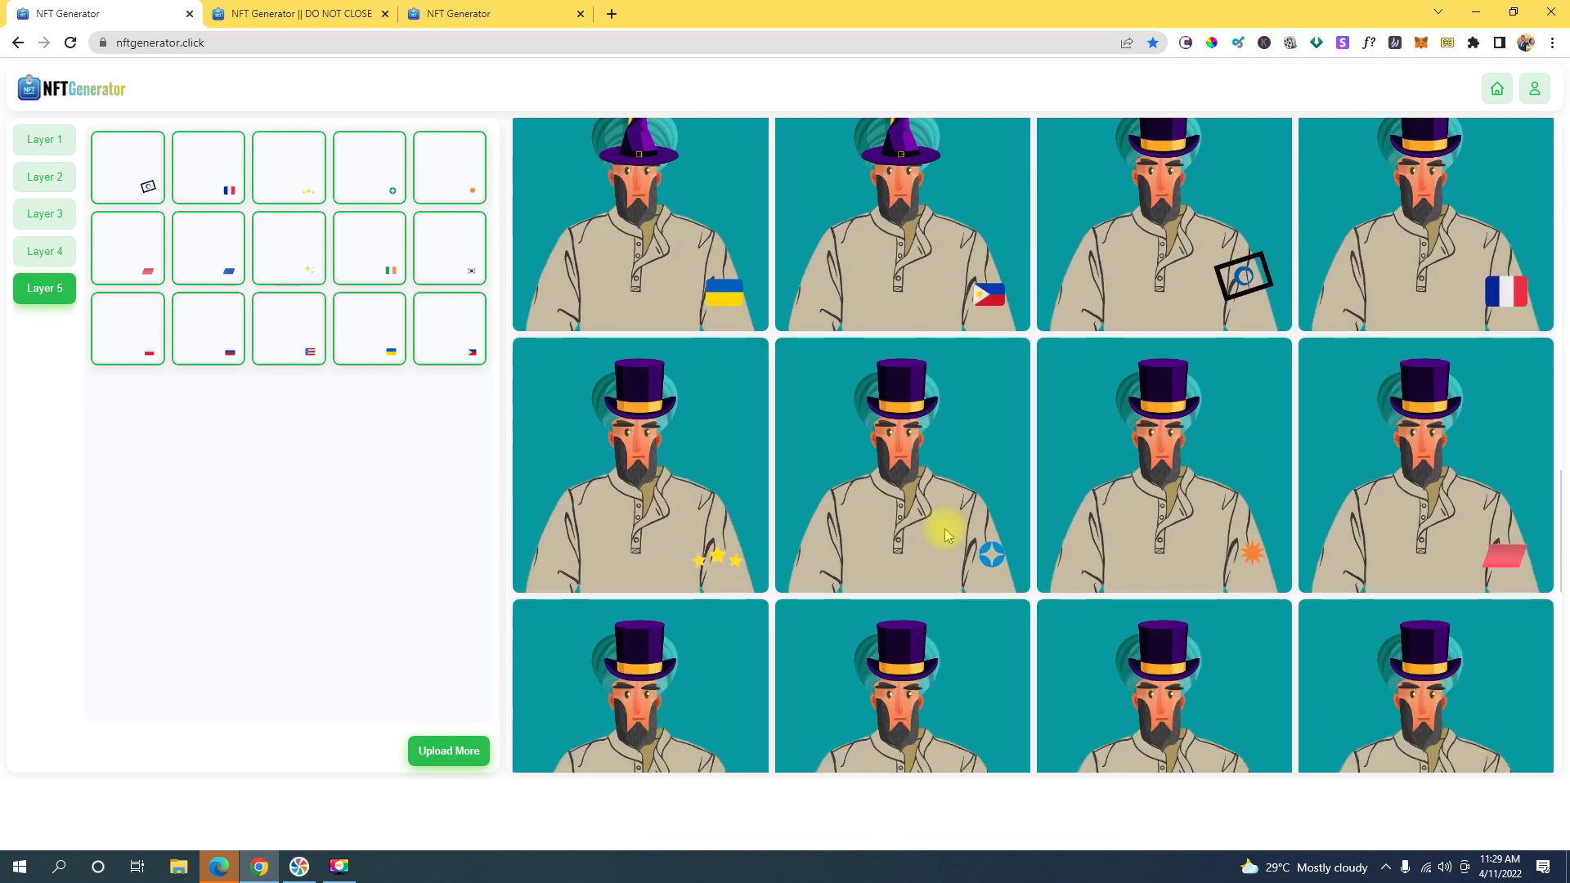
scroll(920, 557, down, 4)
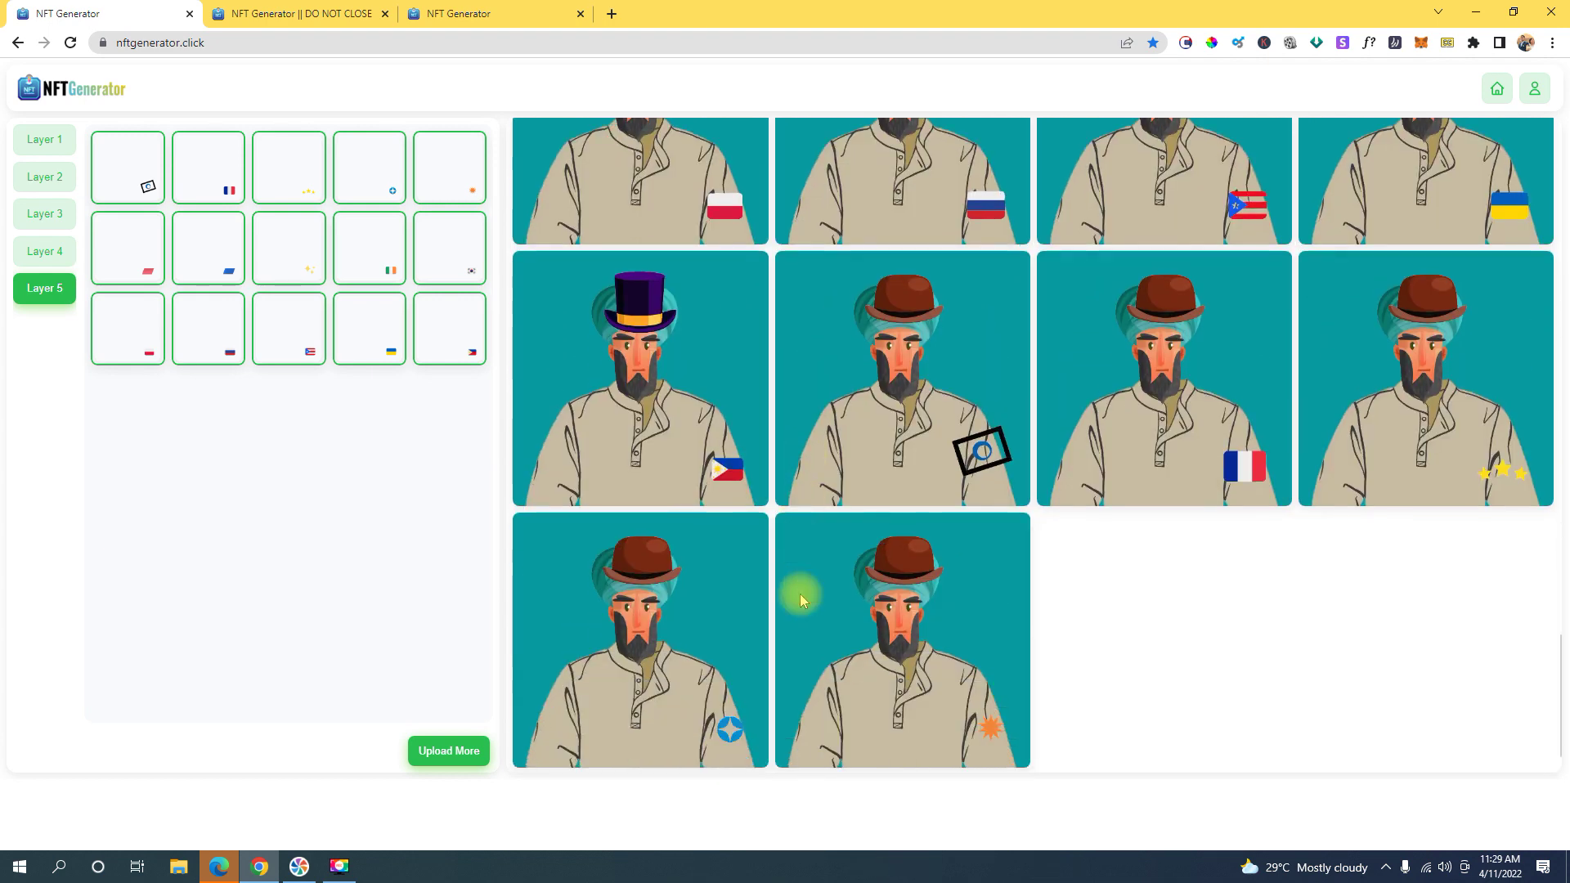
scroll(810, 601, down, 1)
scroll(805, 597, up, 6)
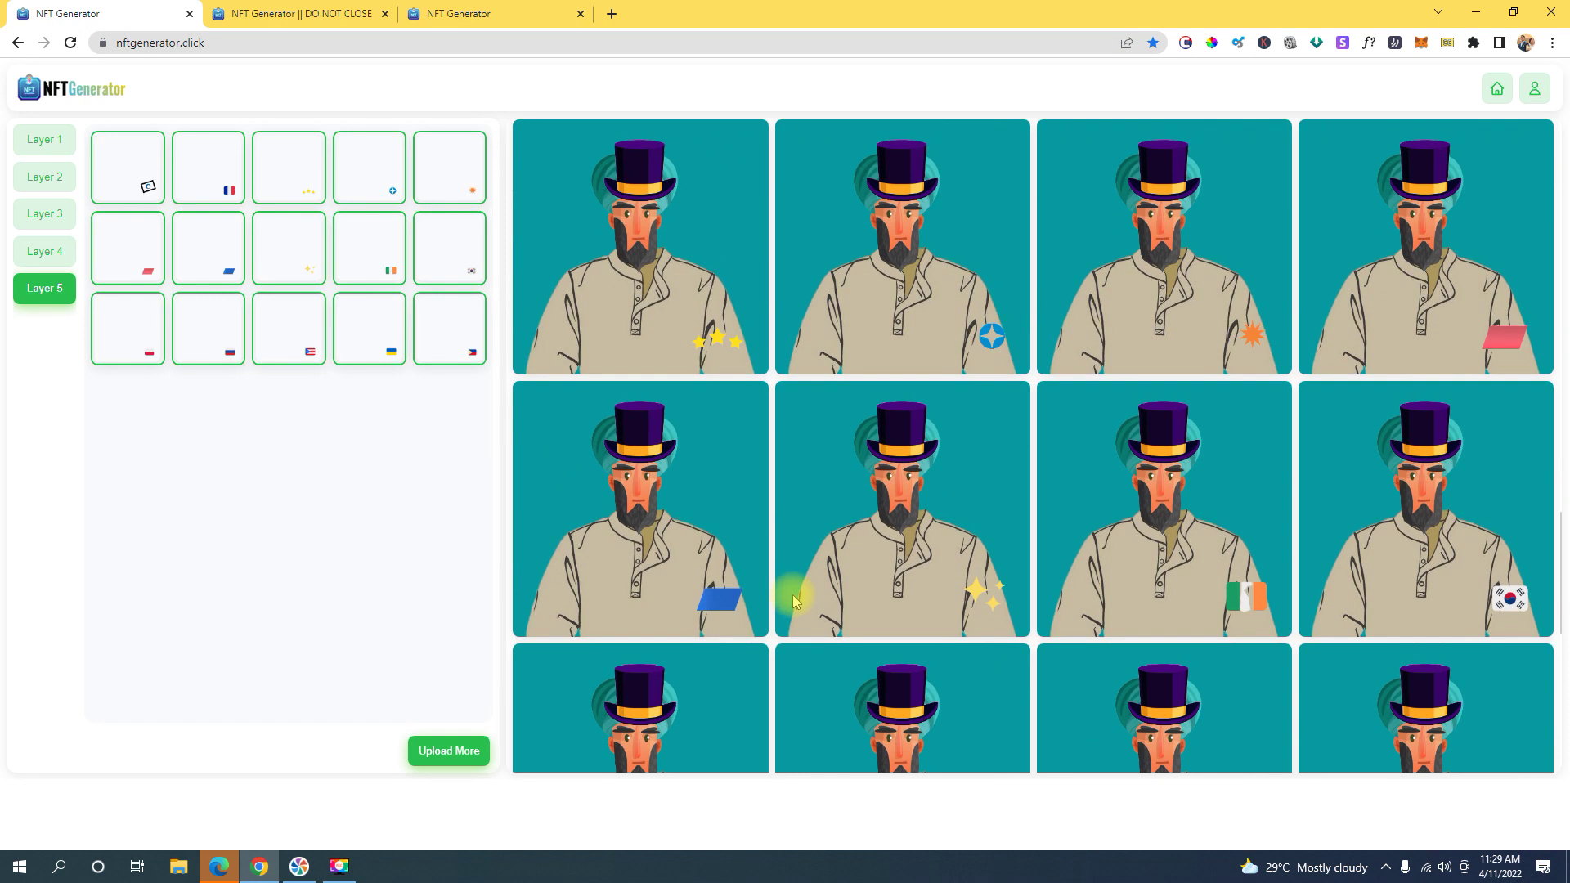
scroll(791, 590, up, 4)
scroll(790, 585, up, 10)
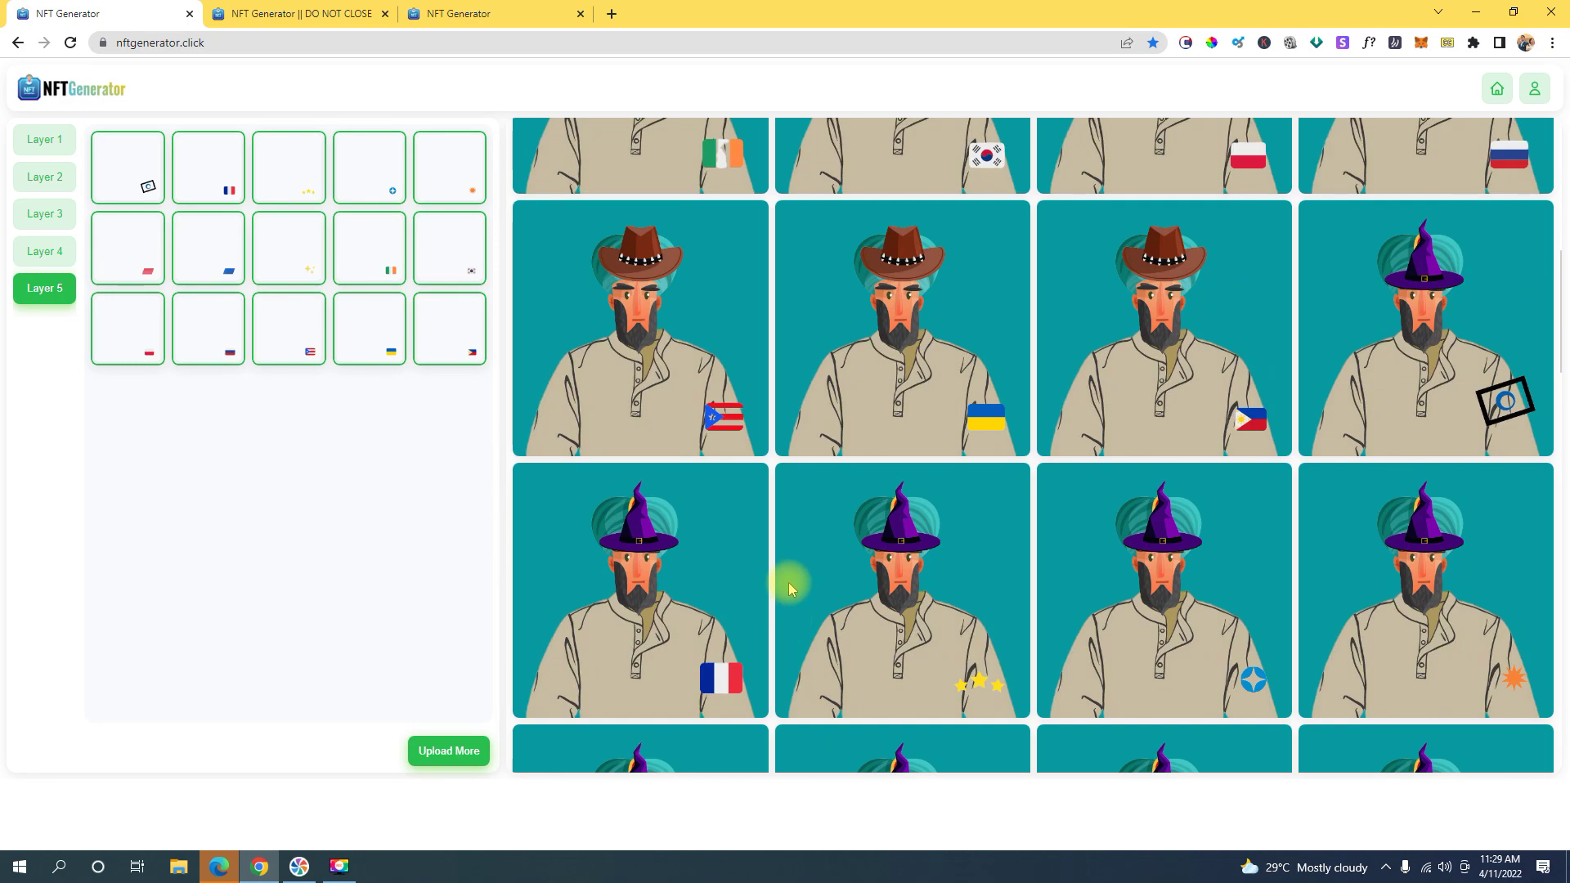
scroll(783, 570, down, 15)
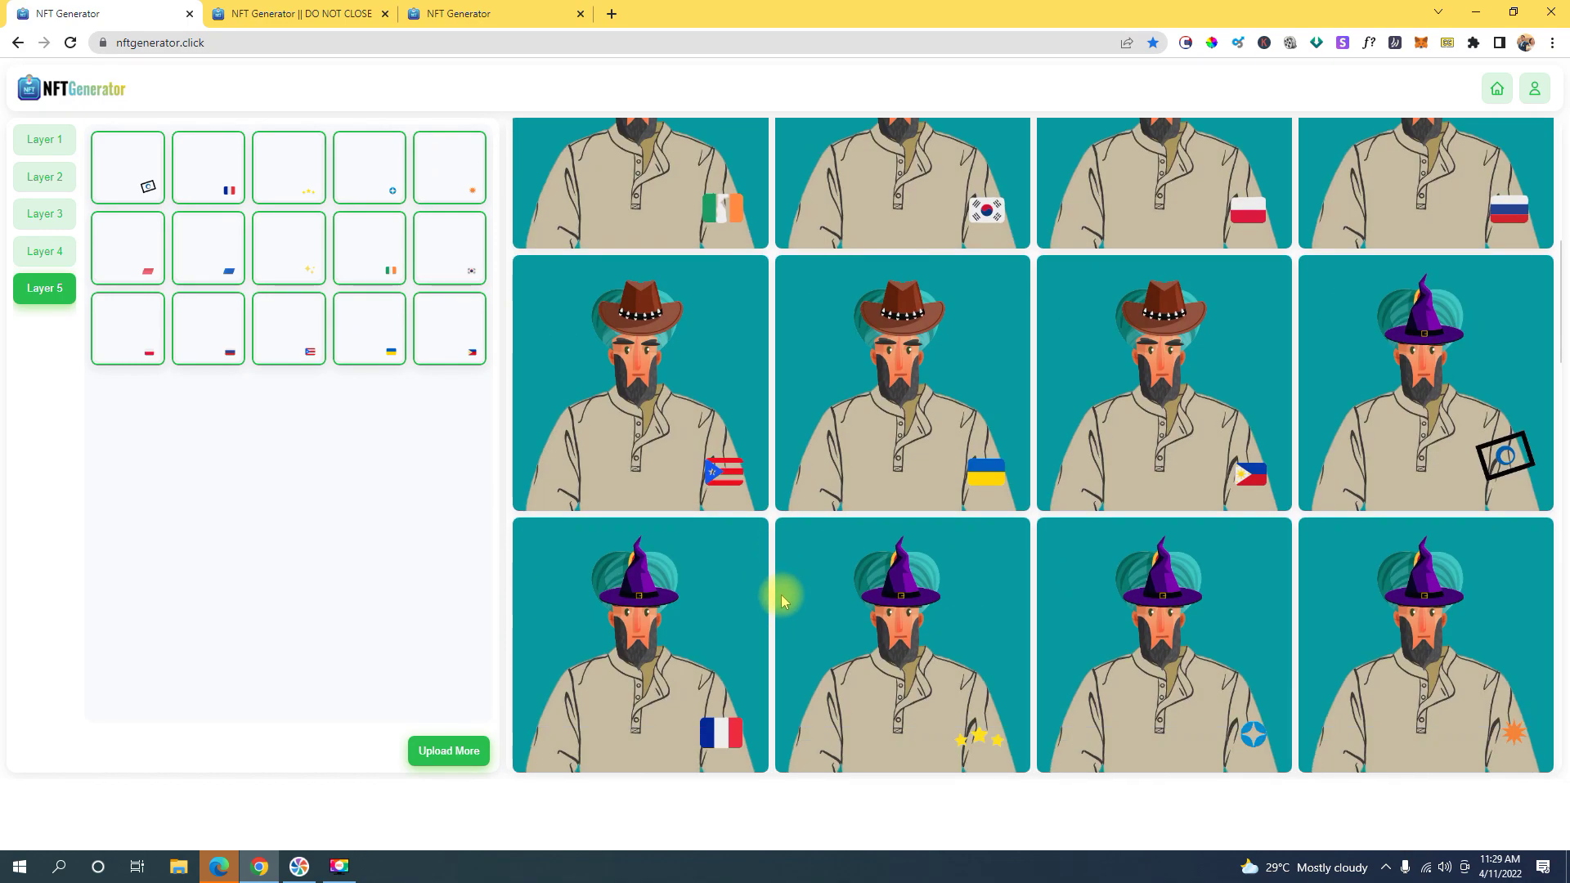
scroll(736, 655, down, 12)
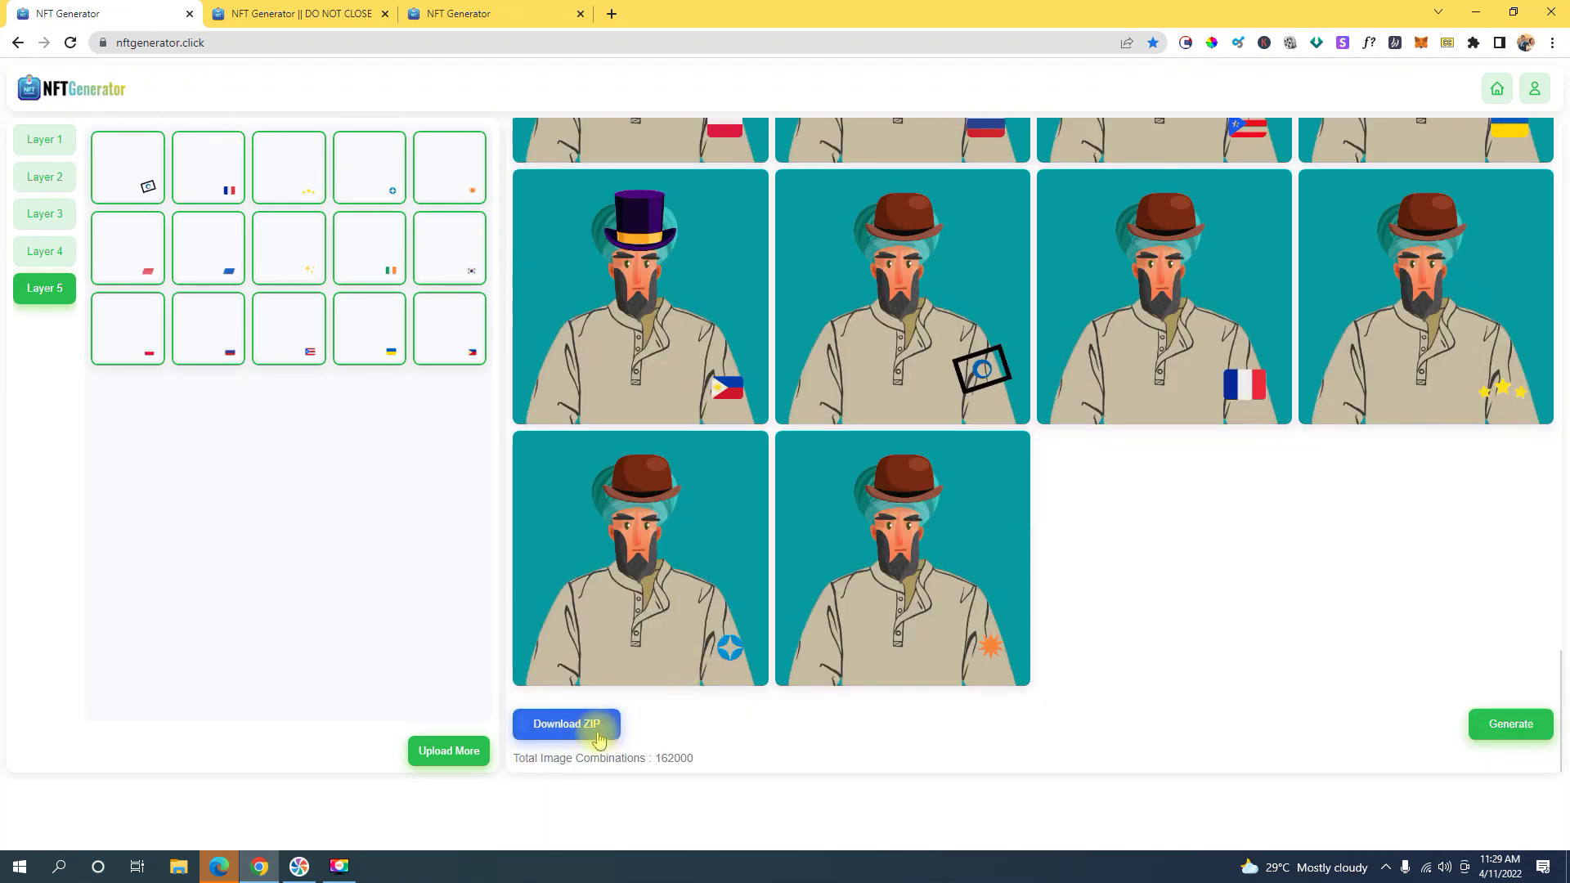
drag(552, 759, 701, 760)
click(783, 764)
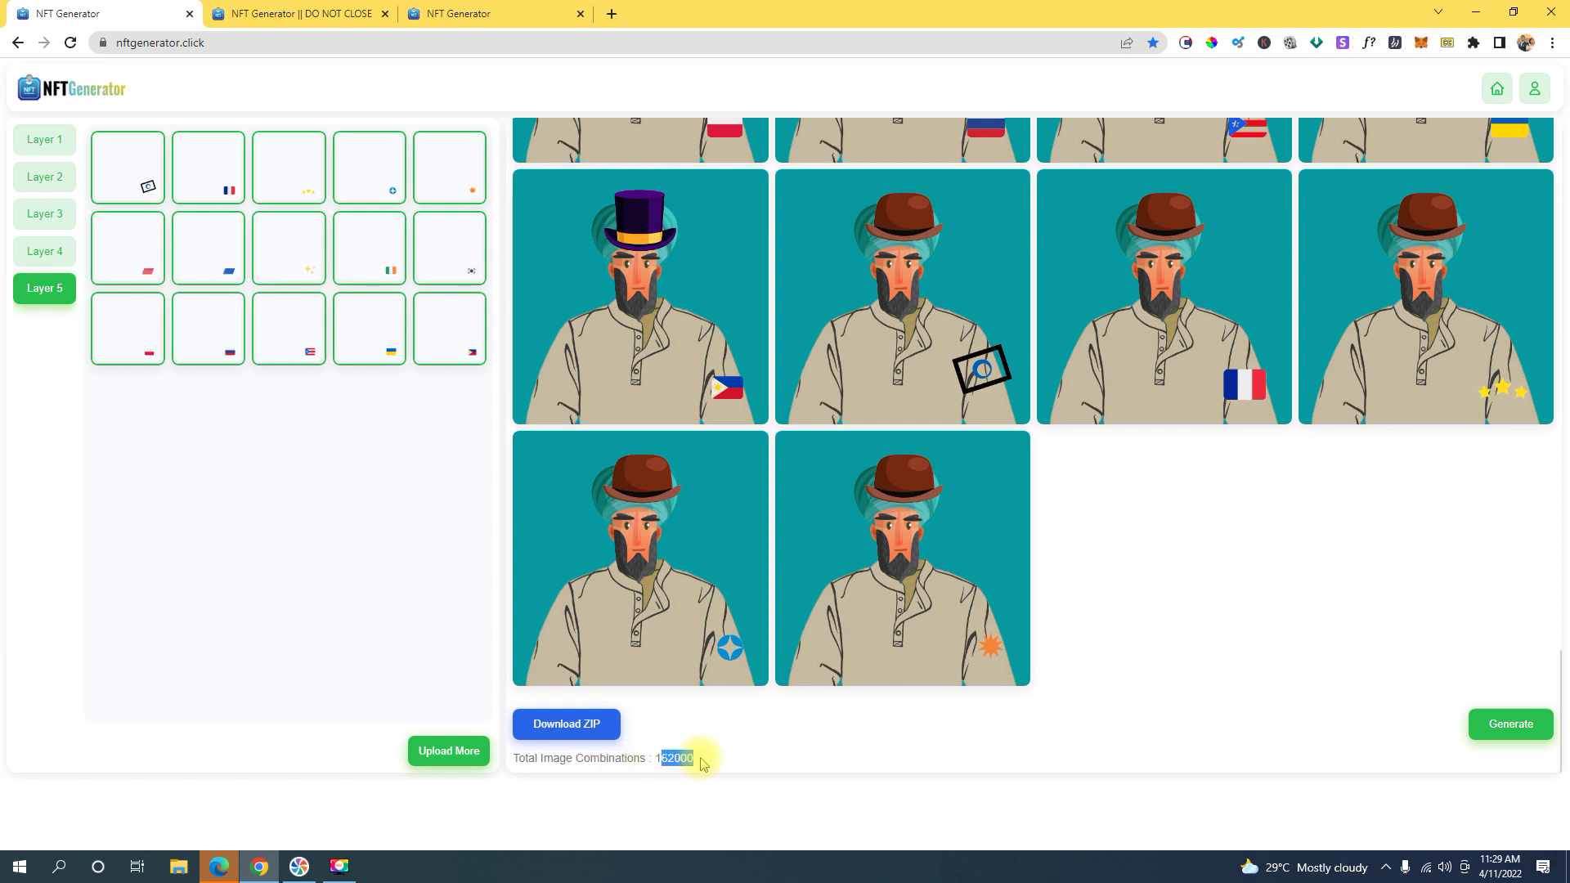
drag(588, 759, 665, 756)
click(697, 755)
click(664, 758)
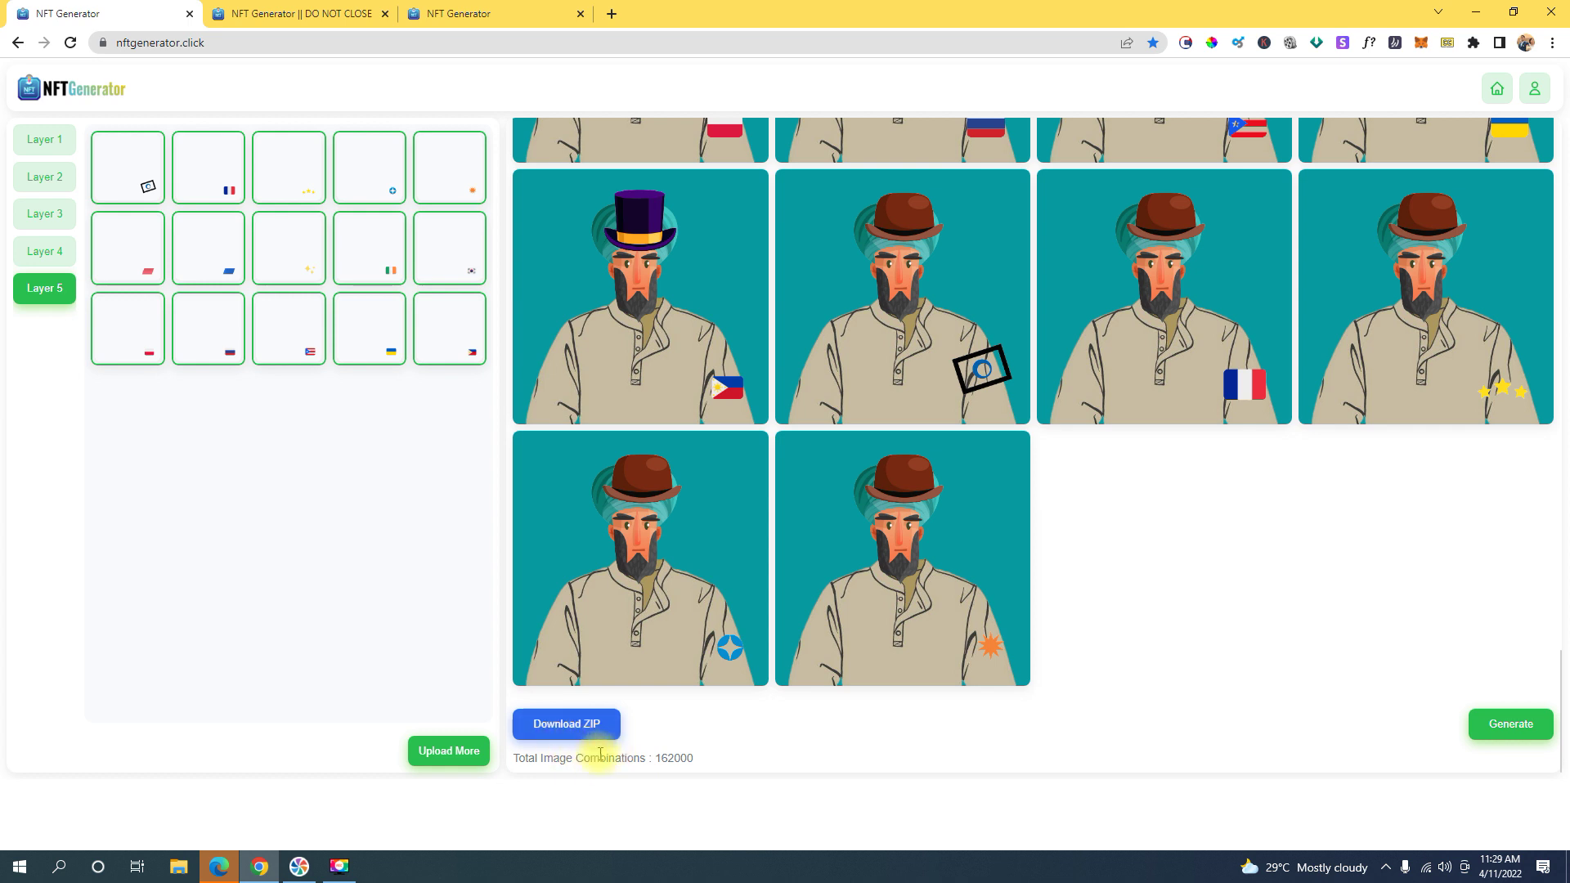
double_click(659, 758)
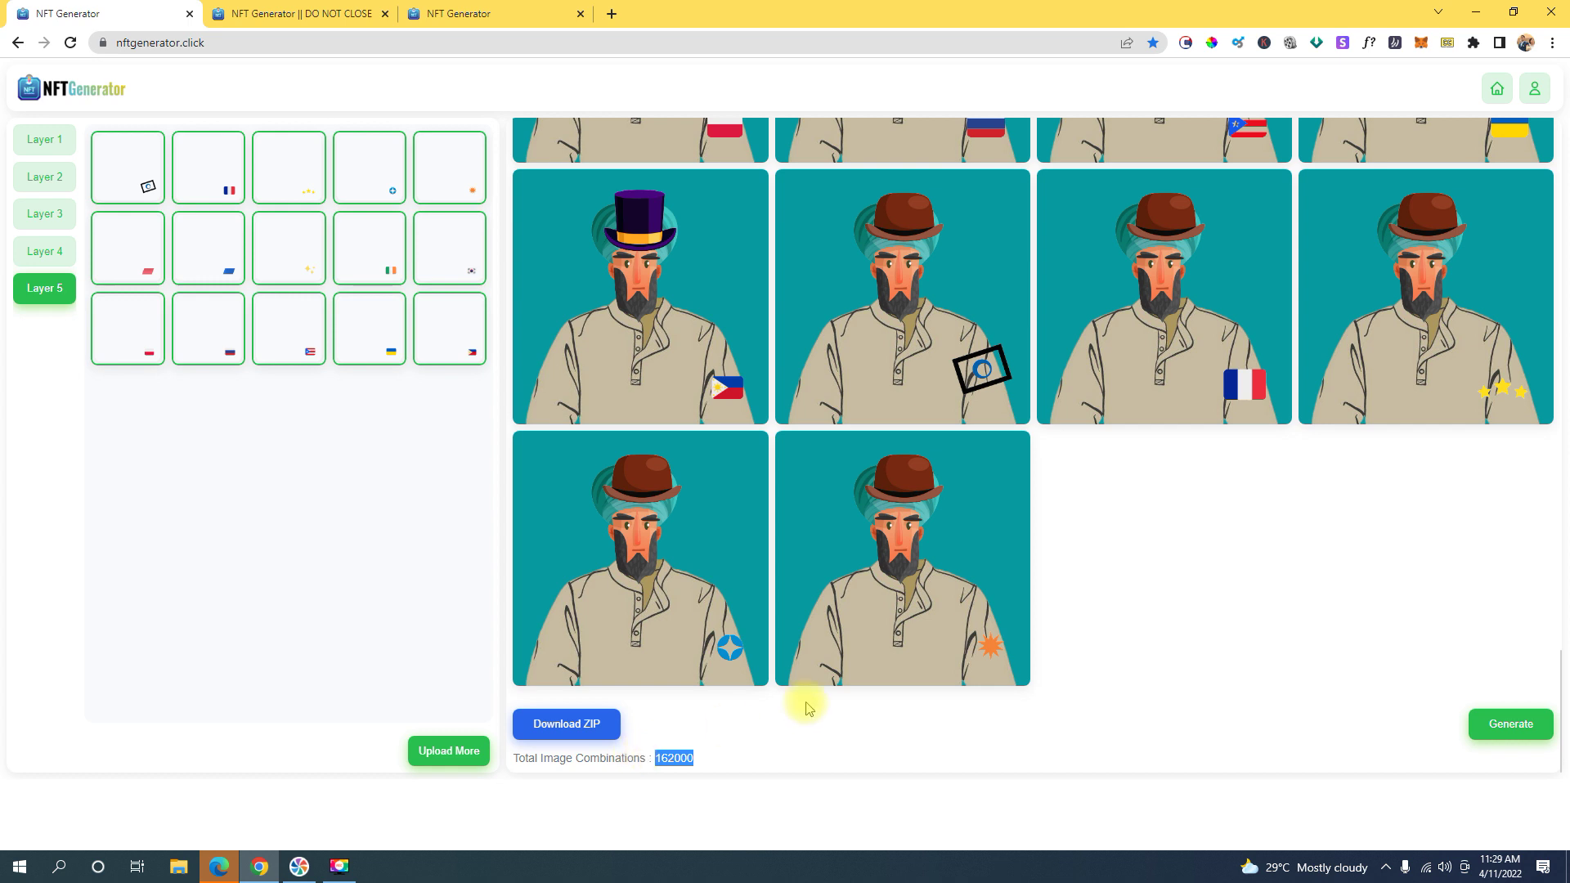
scroll(1052, 552, up, 3)
scroll(1052, 552, up, 3)
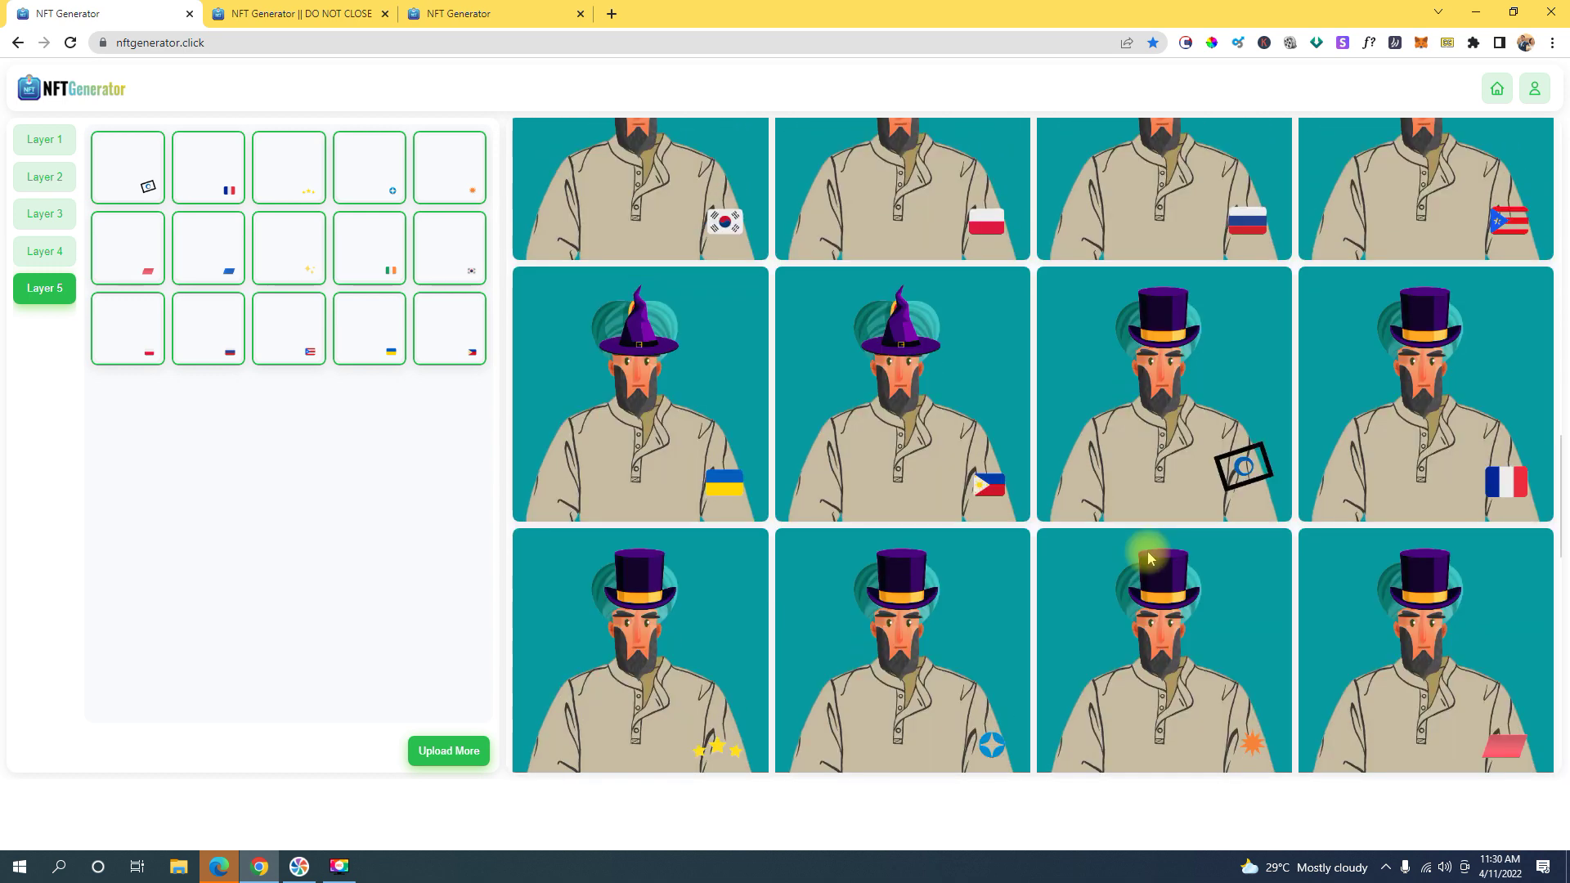
Return to the 'NFT Generator || DO NOT CLOSE' tab showing the '1 Click NFT Maker' promo video
click(309, 13)
scroll(379, 262, down, 3)
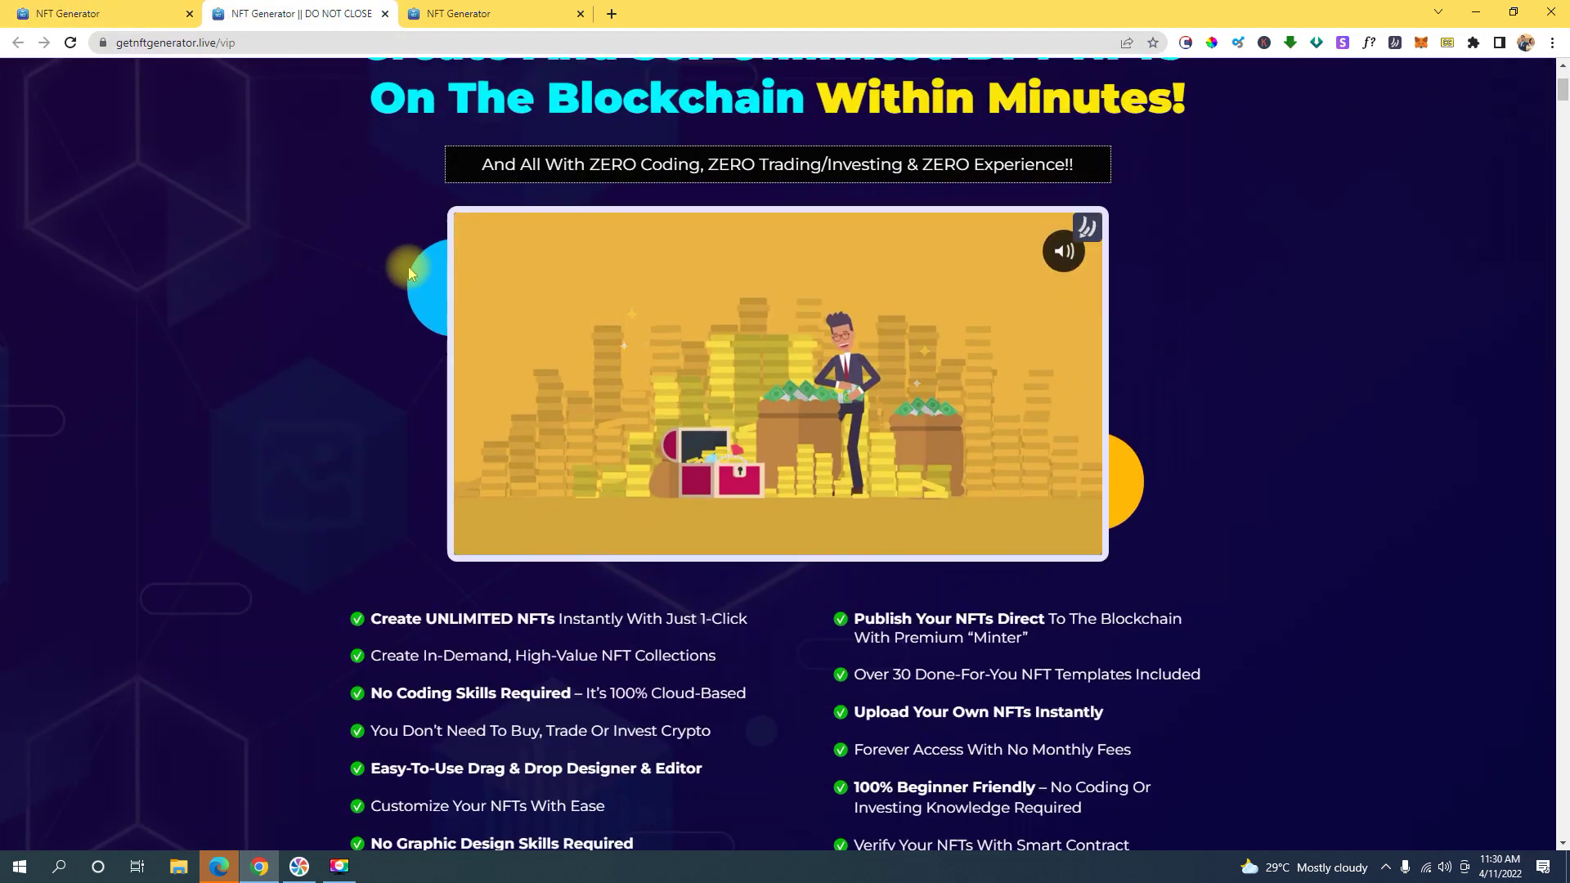
scroll(409, 267, up, 1)
scroll(407, 264, up, 3)
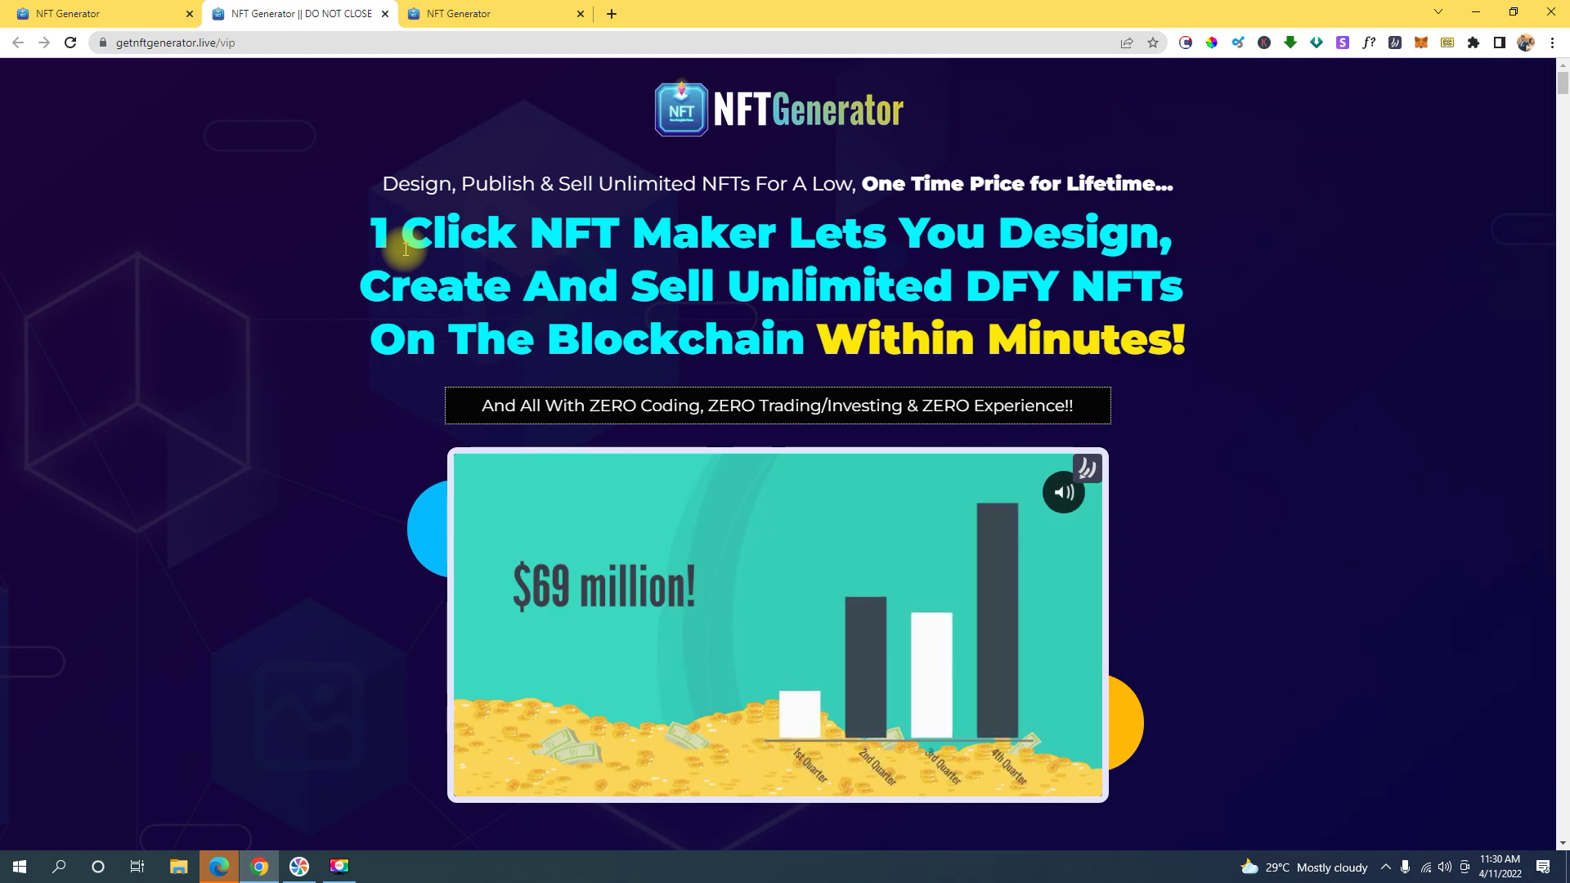
click(147, 13)
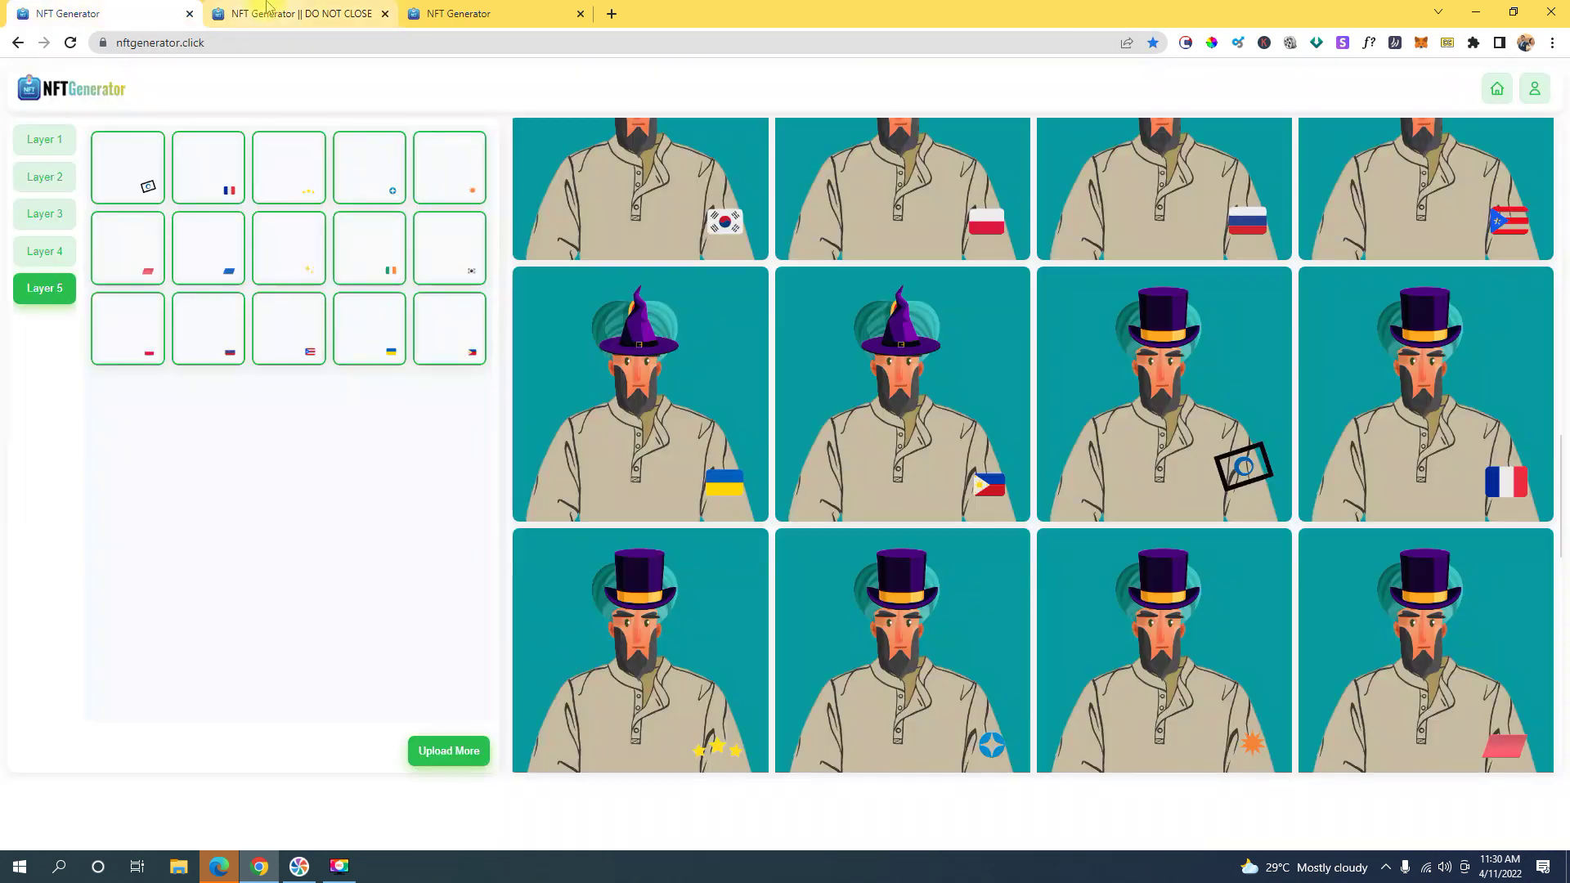
click(265, 10)
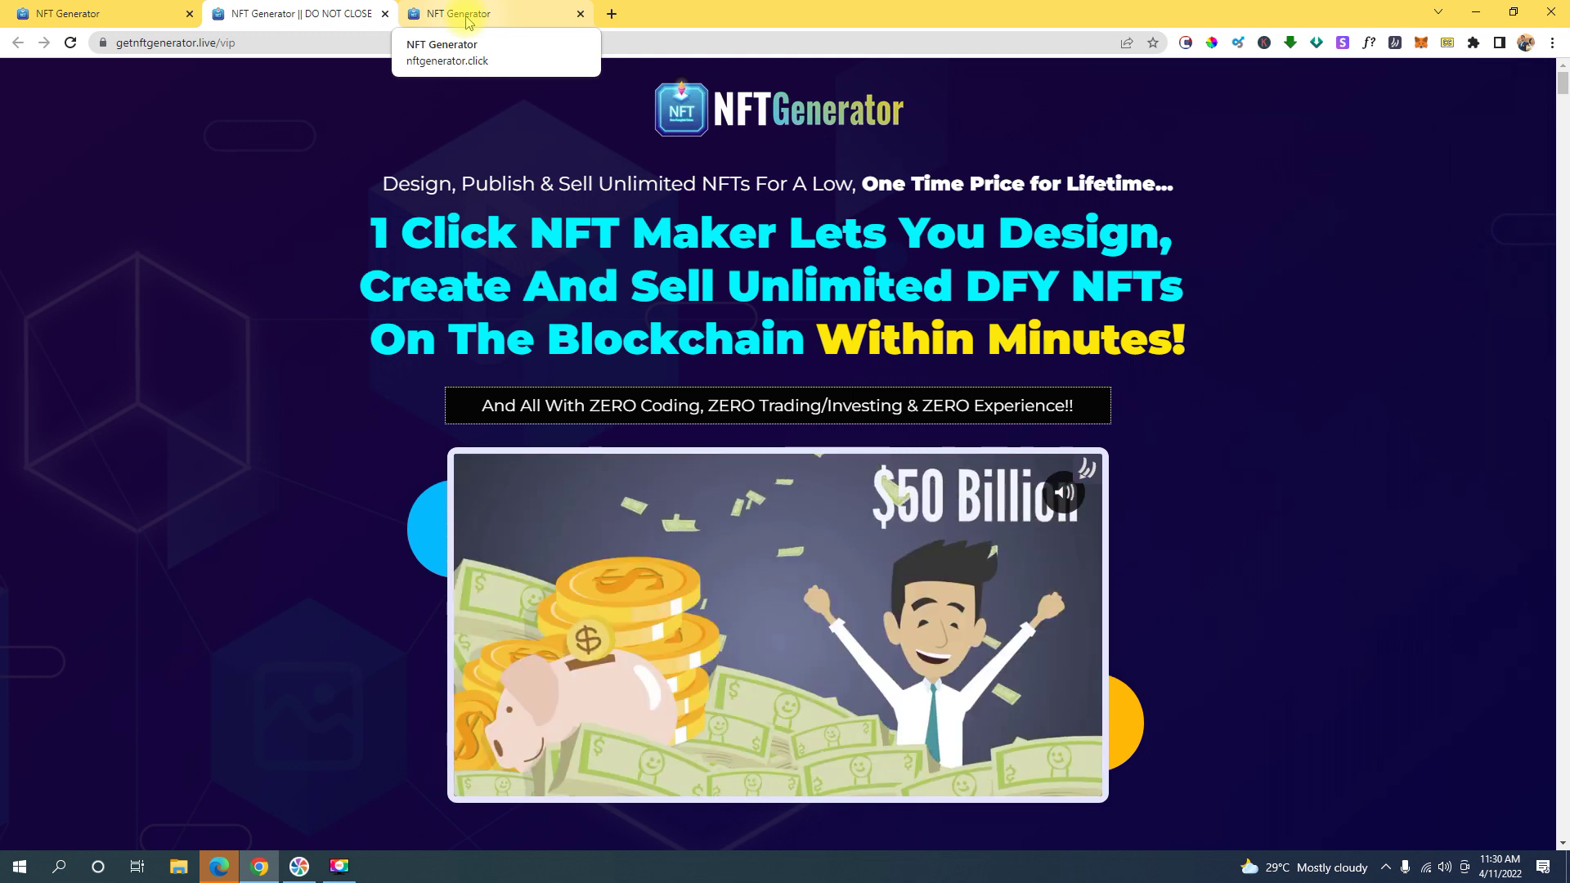
key(ctrl+Tab)
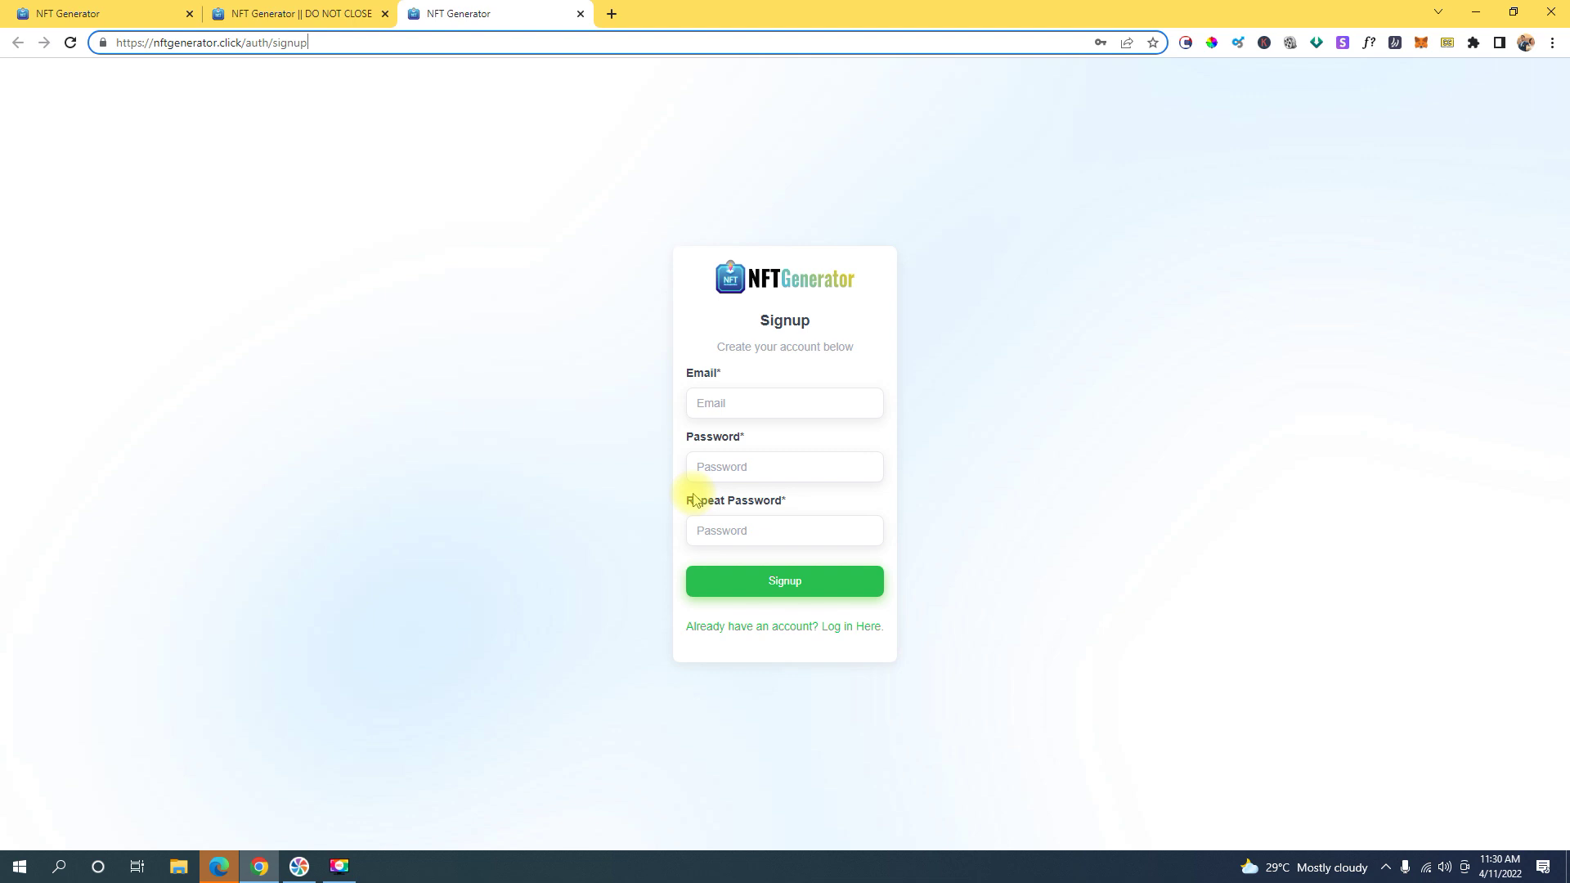
click(767, 409)
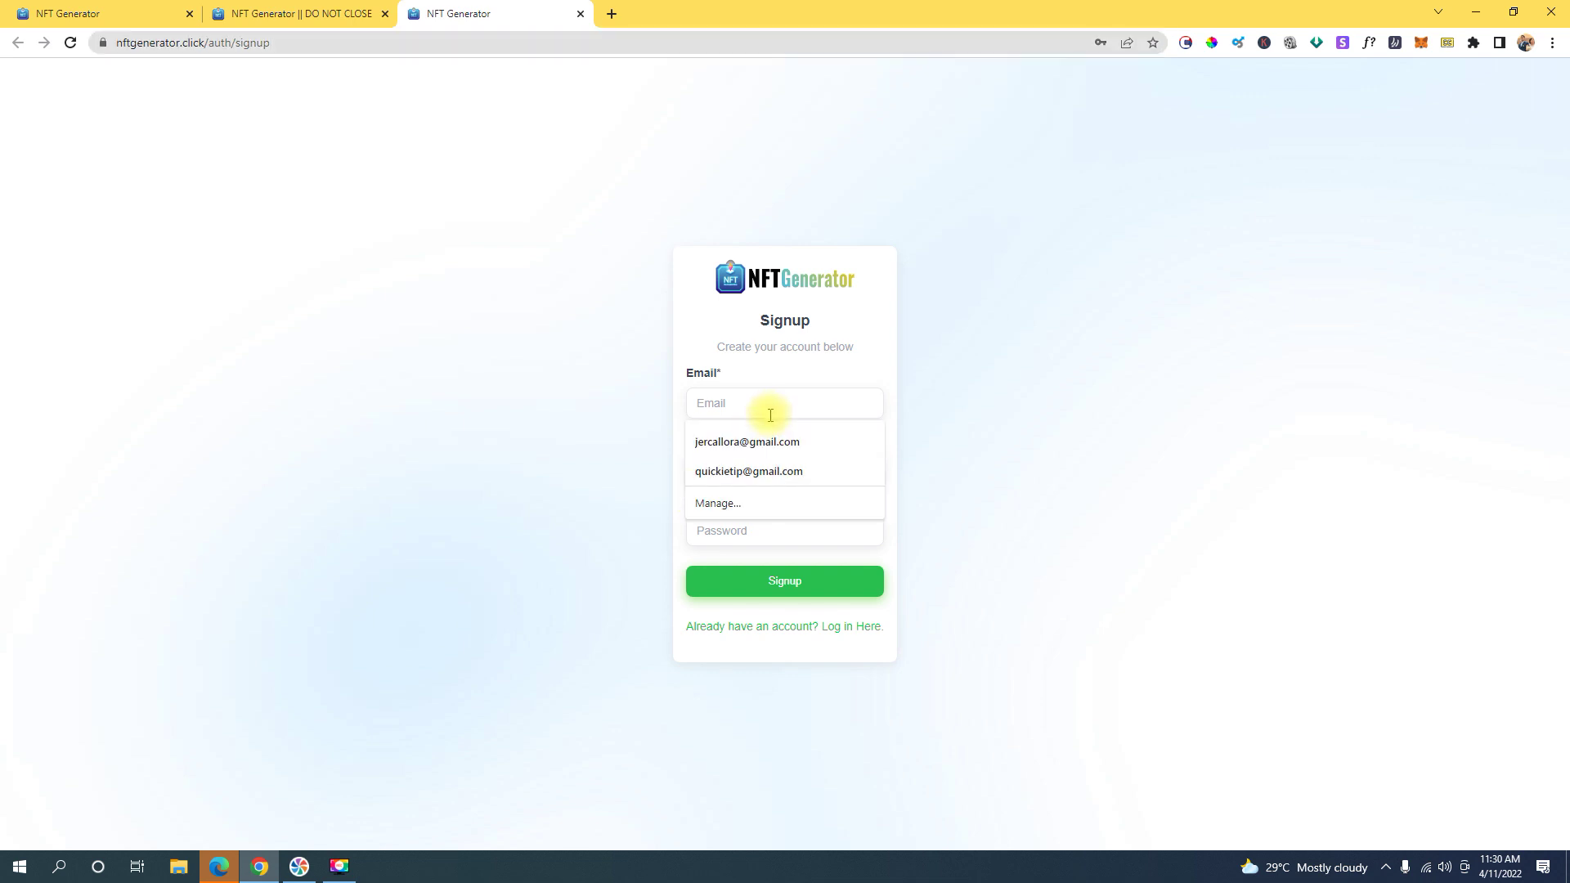
click(740, 310)
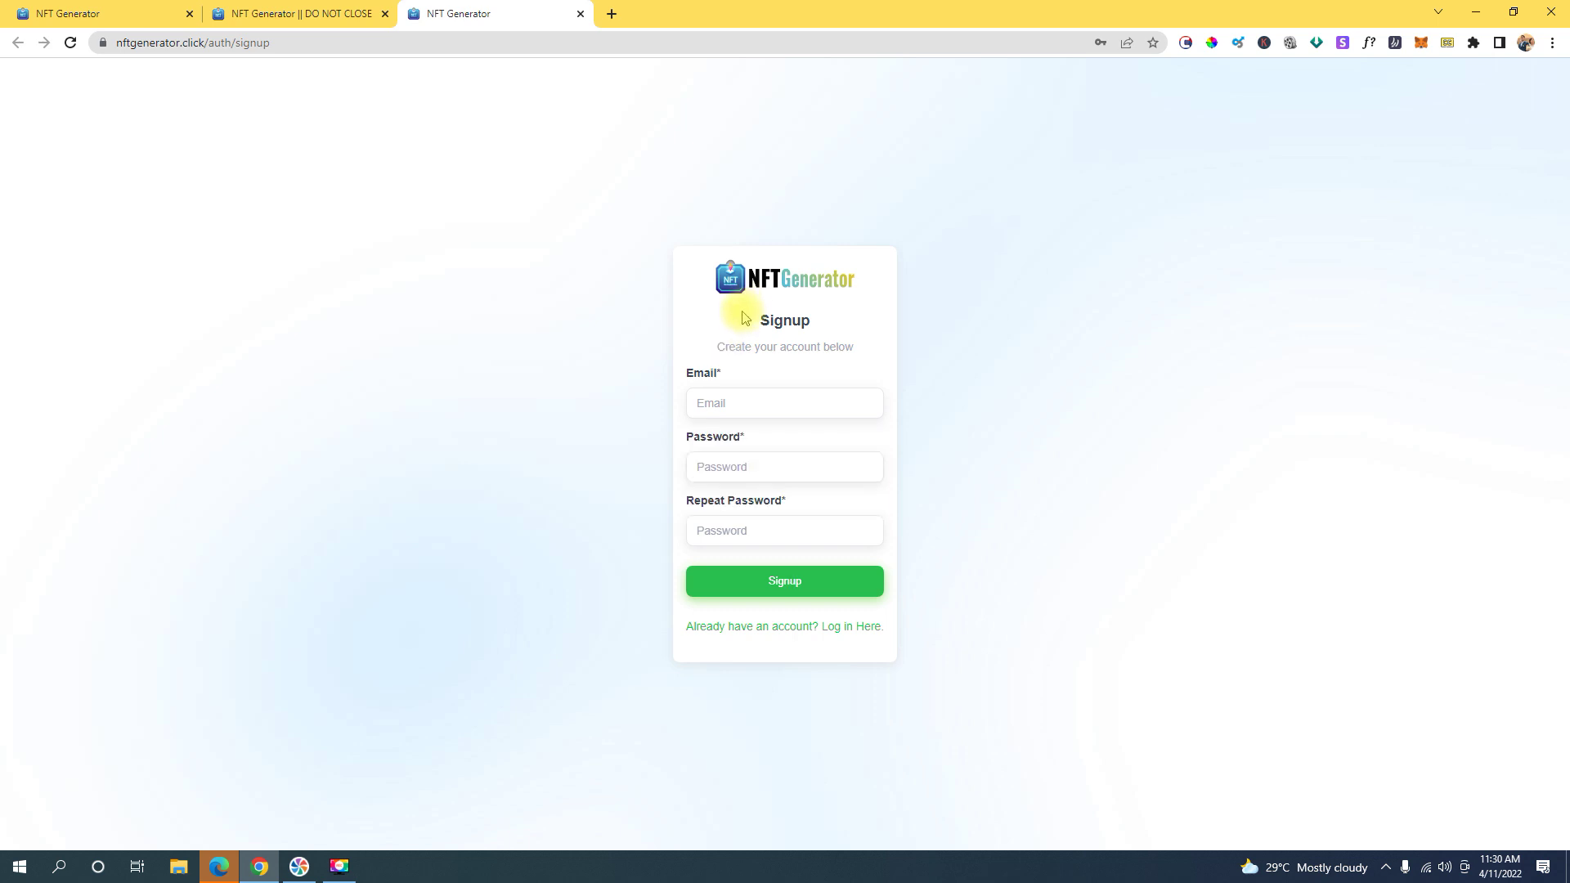
click(778, 396)
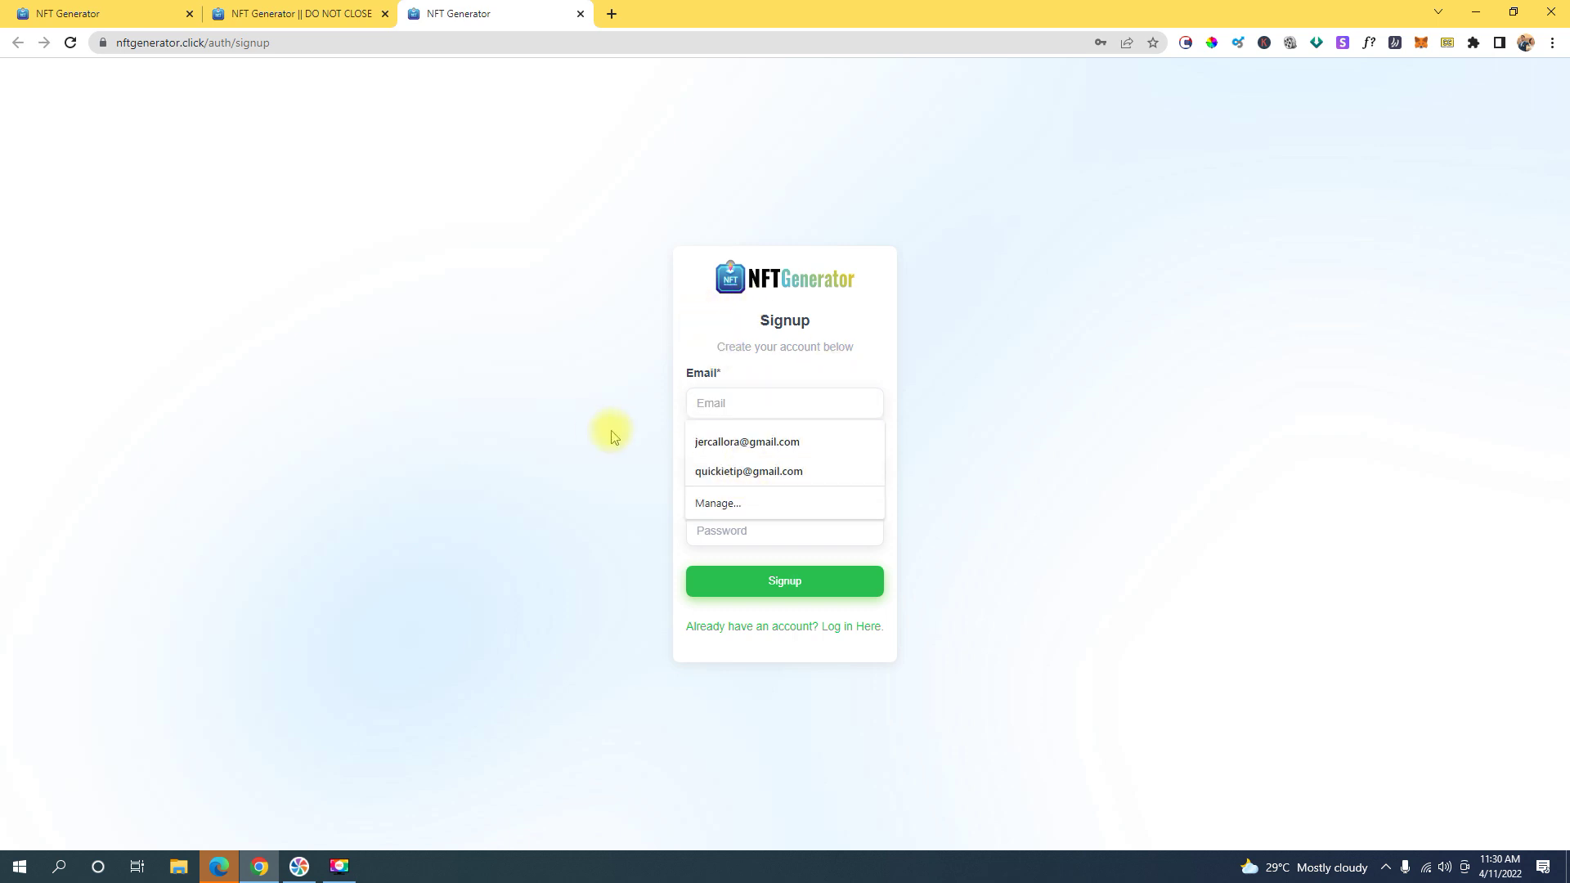
click(739, 385)
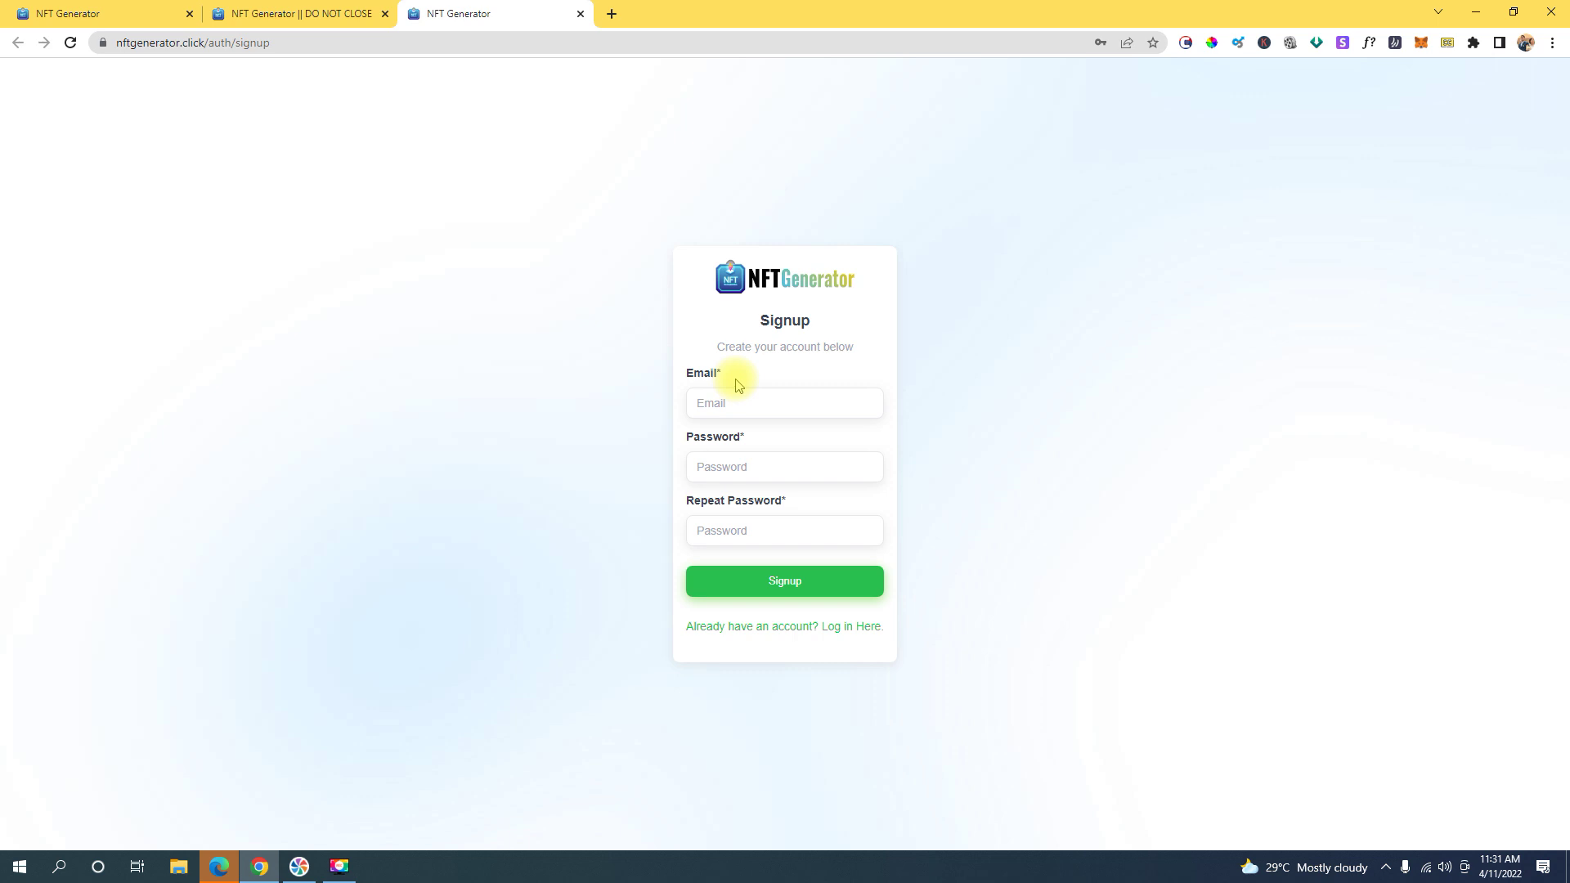
click(133, 11)
scroll(1563, 500, down, 1)
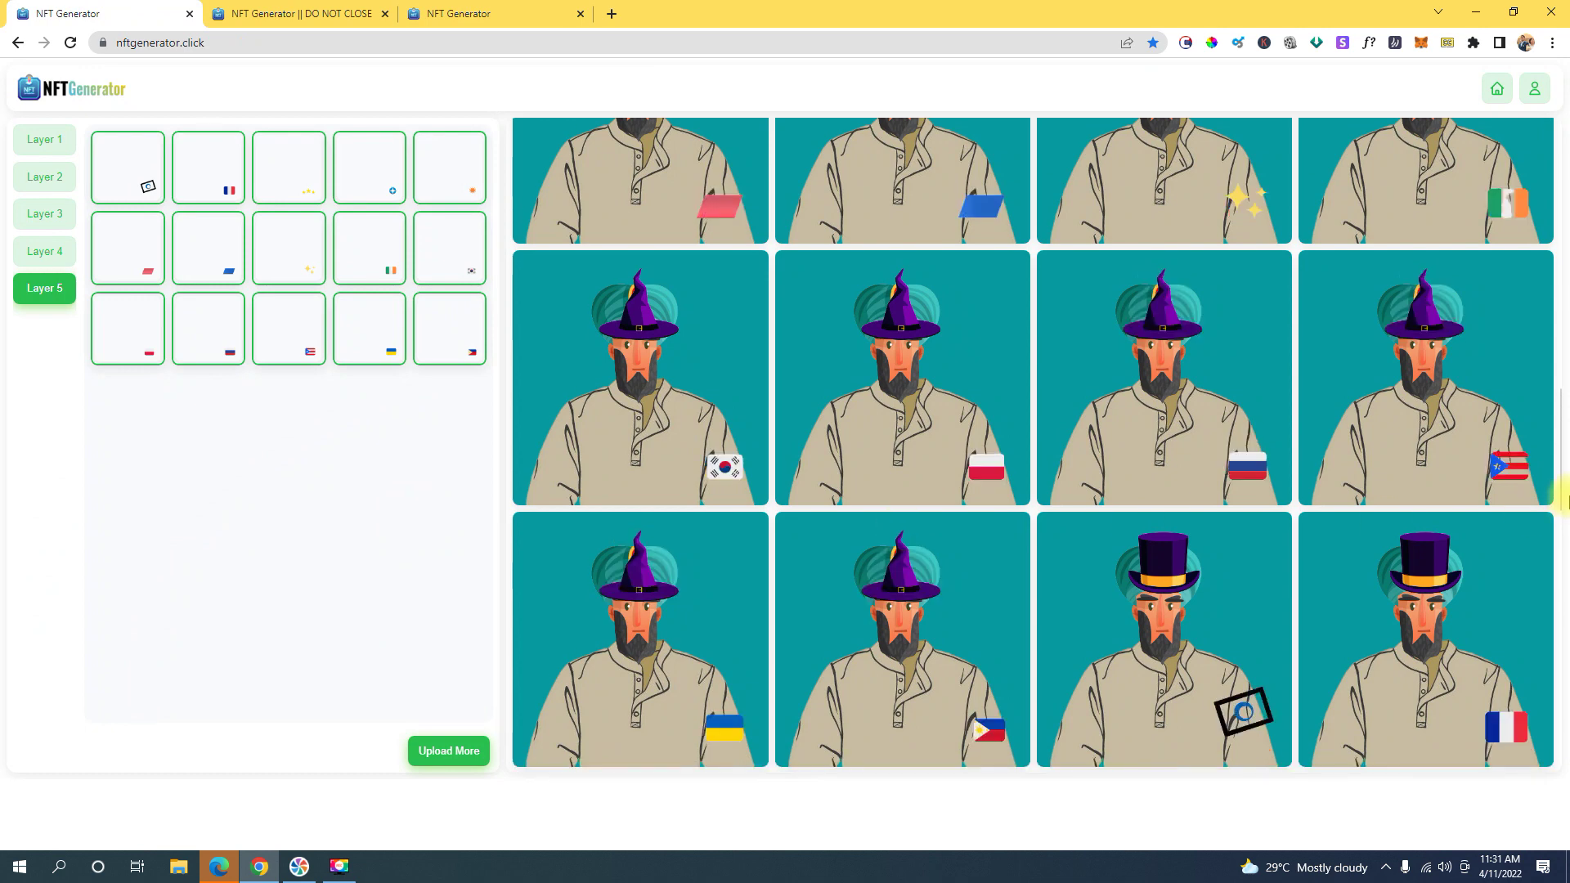
scroll(1167, 533, up, 5)
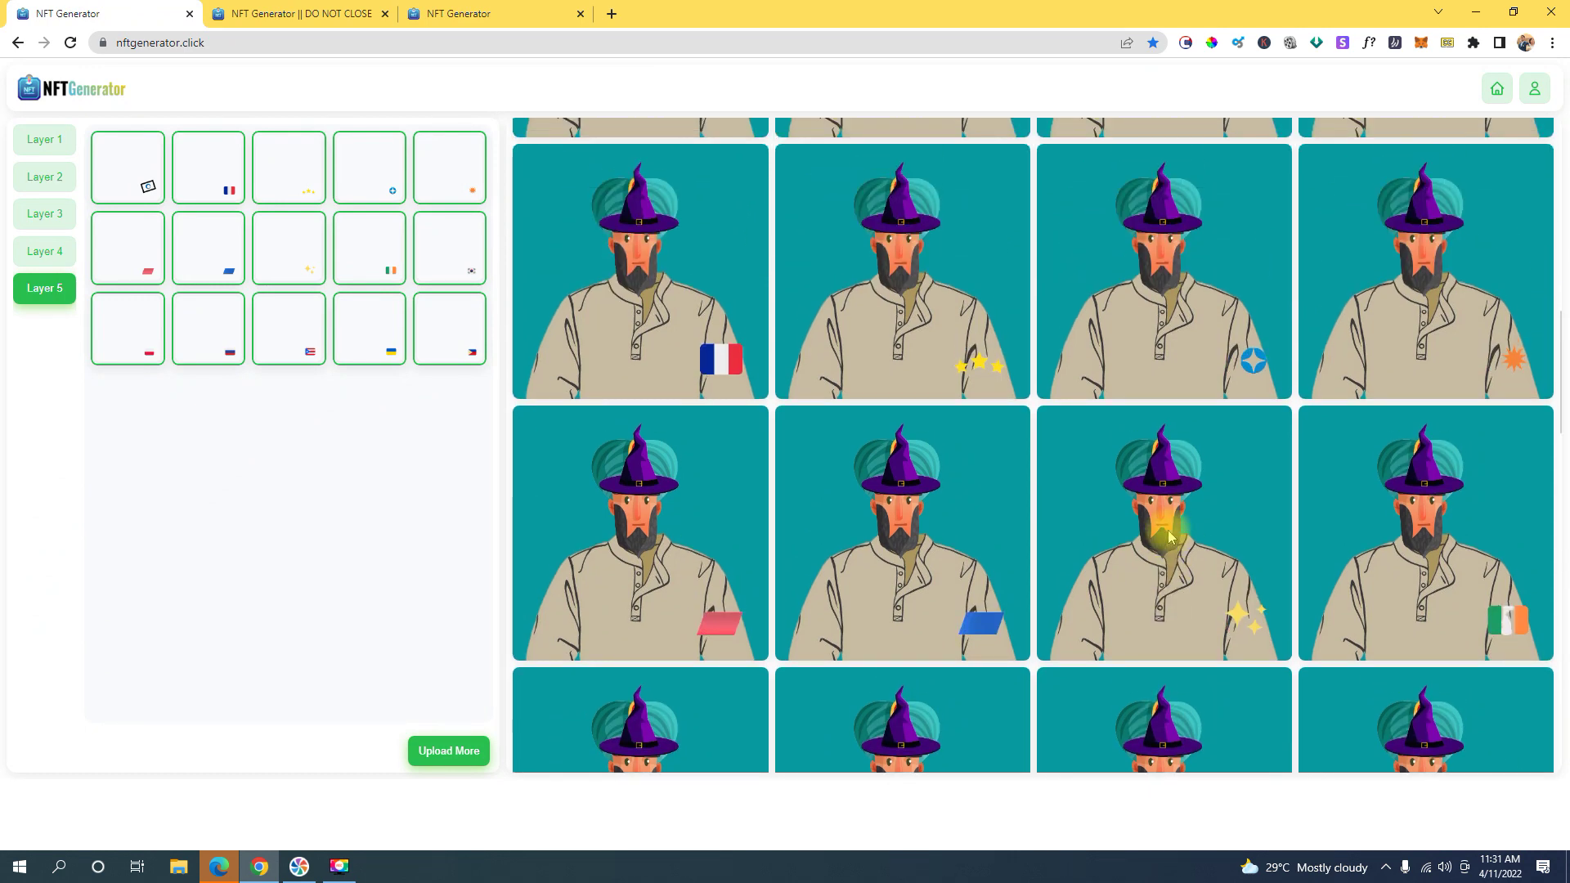
scroll(1169, 536, down, 10)
scroll(1423, 327, up, 5)
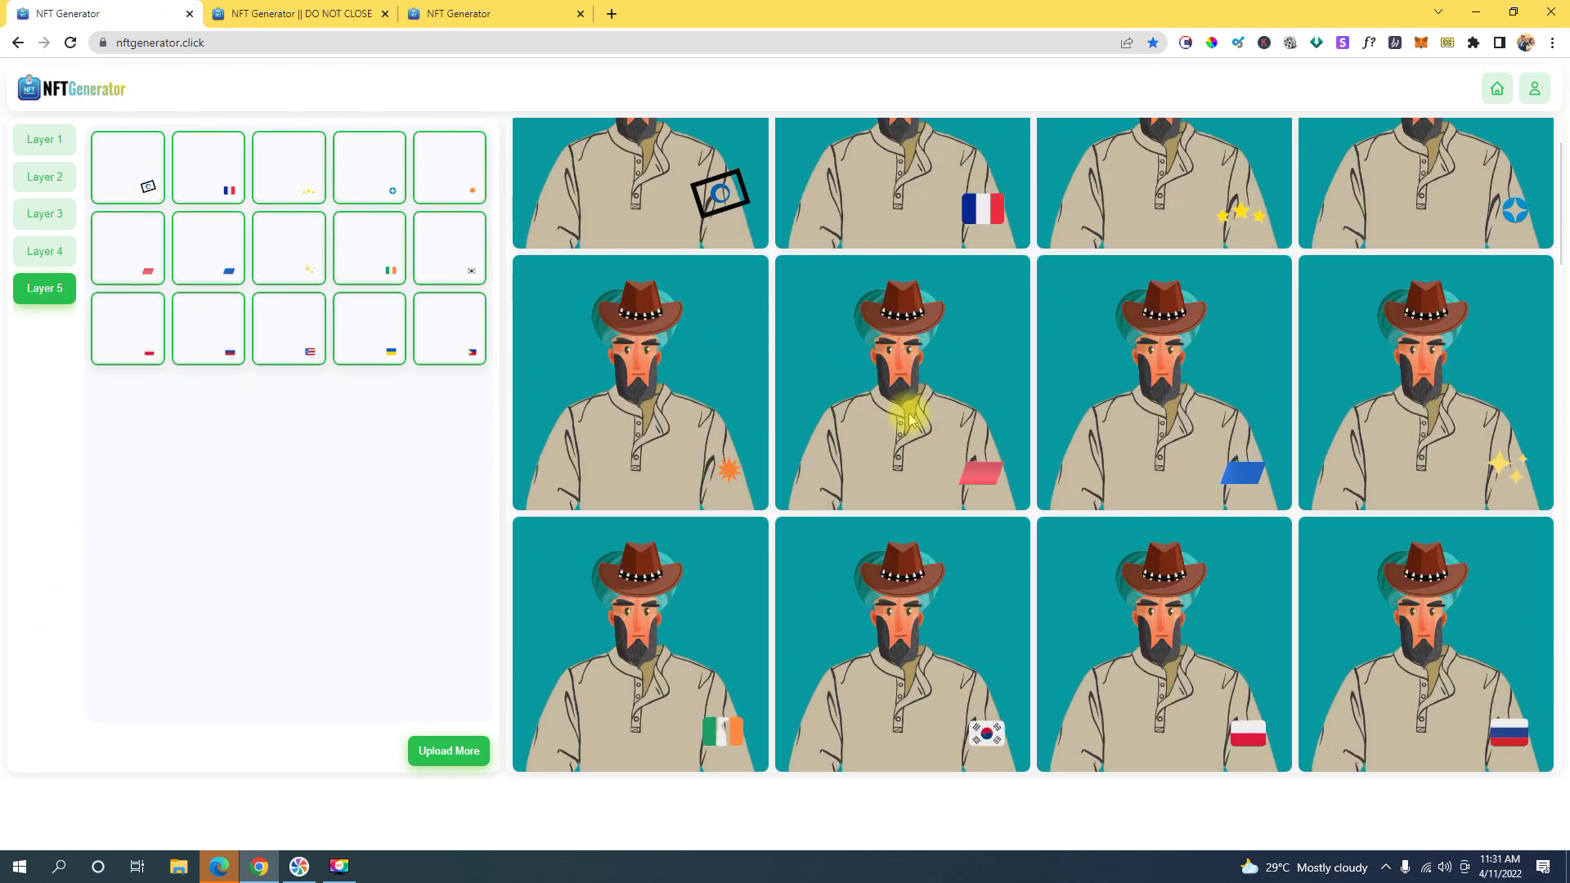
scroll(910, 419, up, 2)
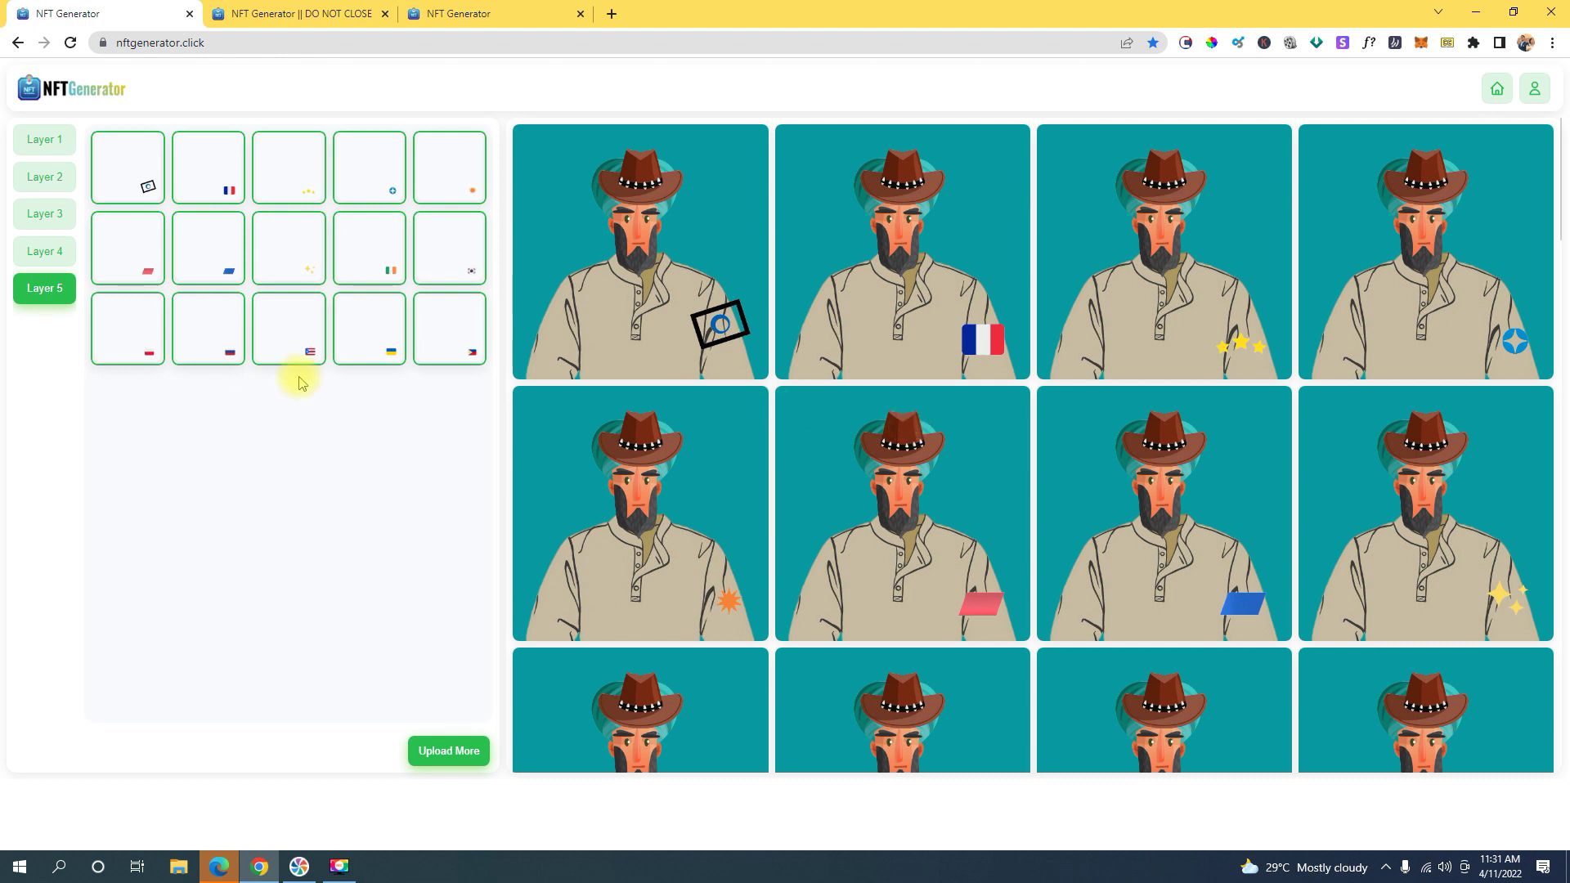
key(ctrl+3)
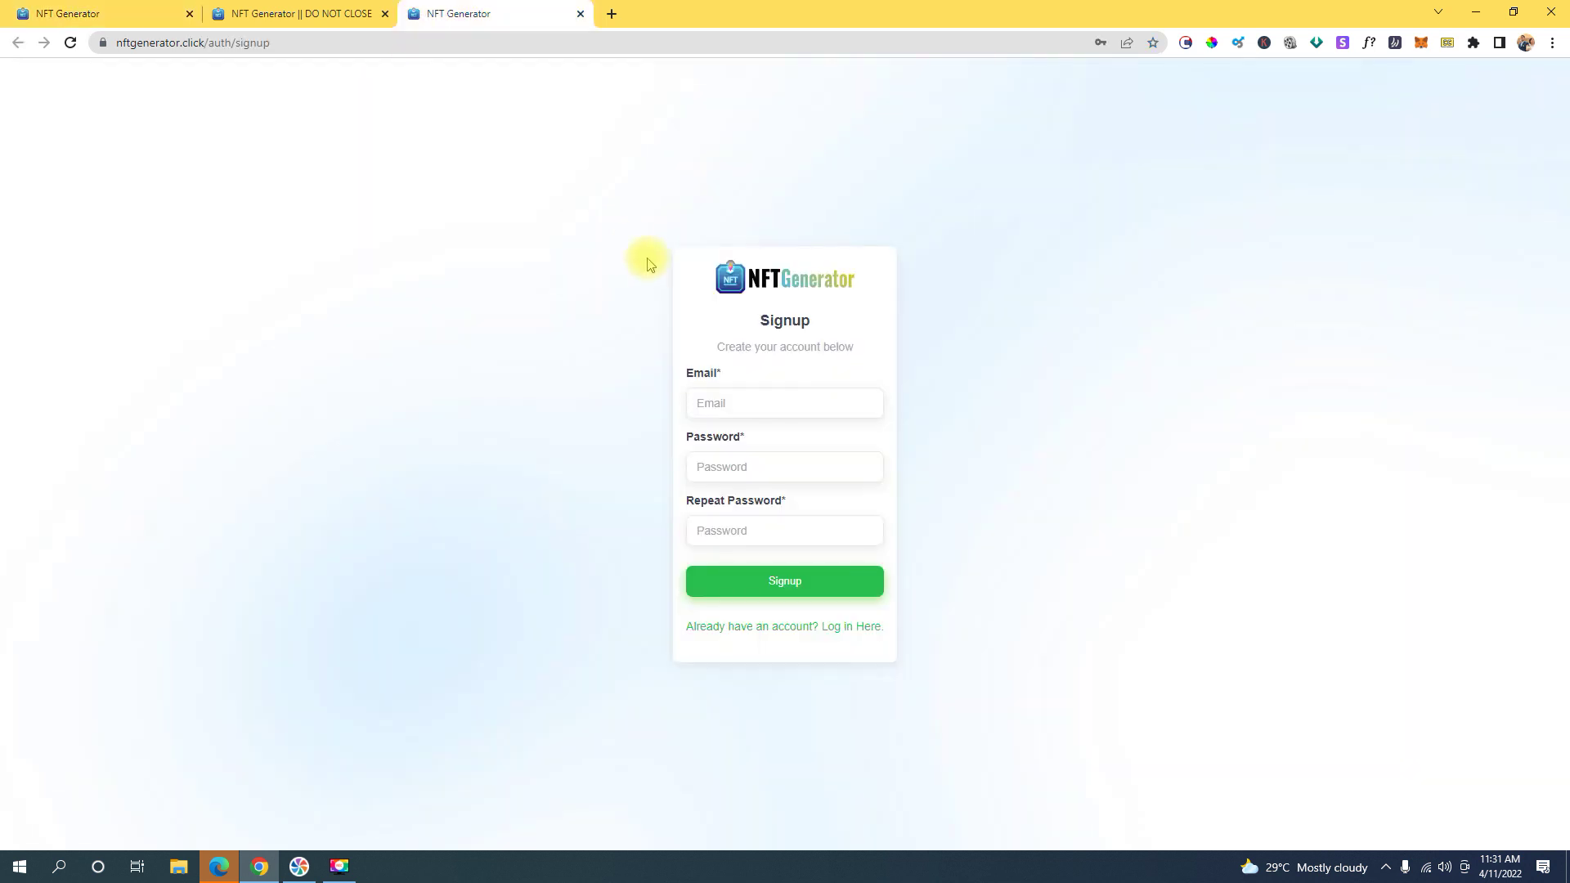
Switch from sign-up to login and submit the autofilled saved credentials
click(735, 408)
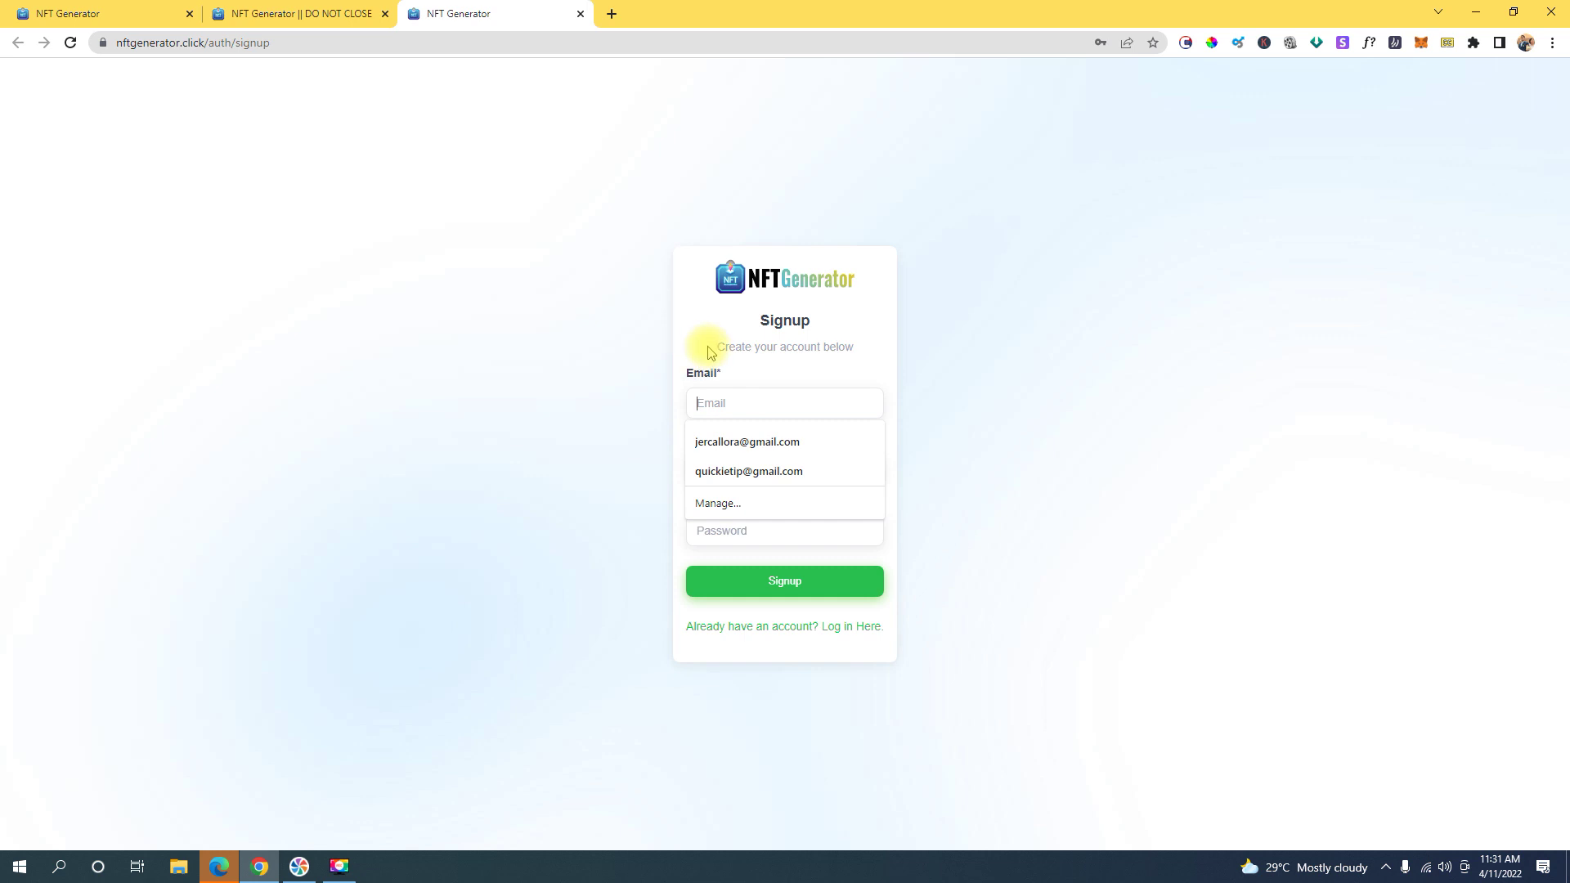
click(841, 603)
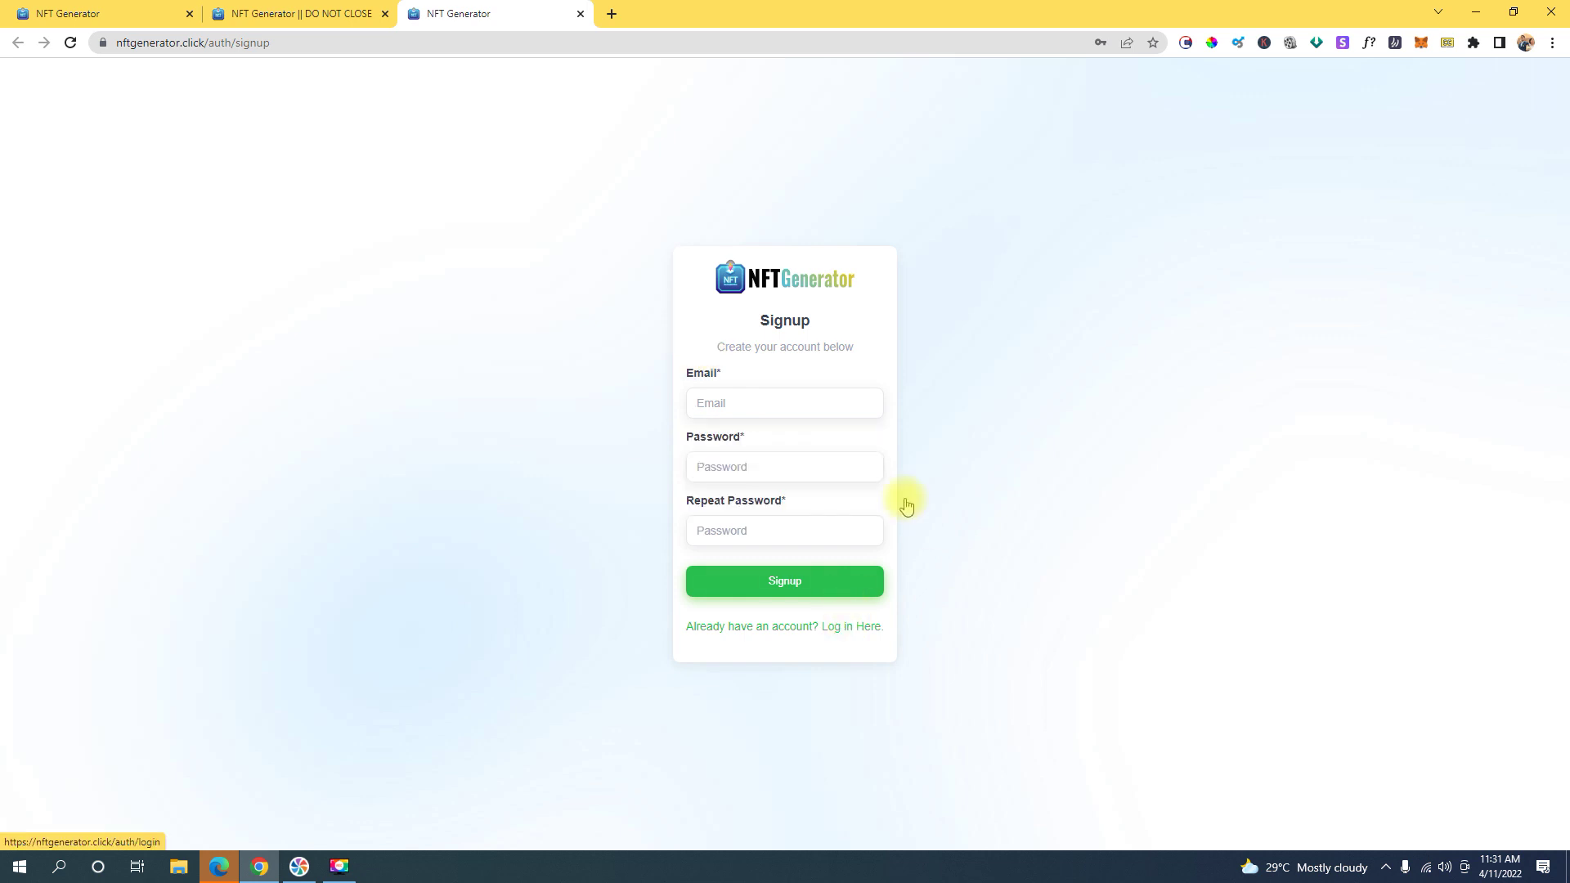
click(750, 425)
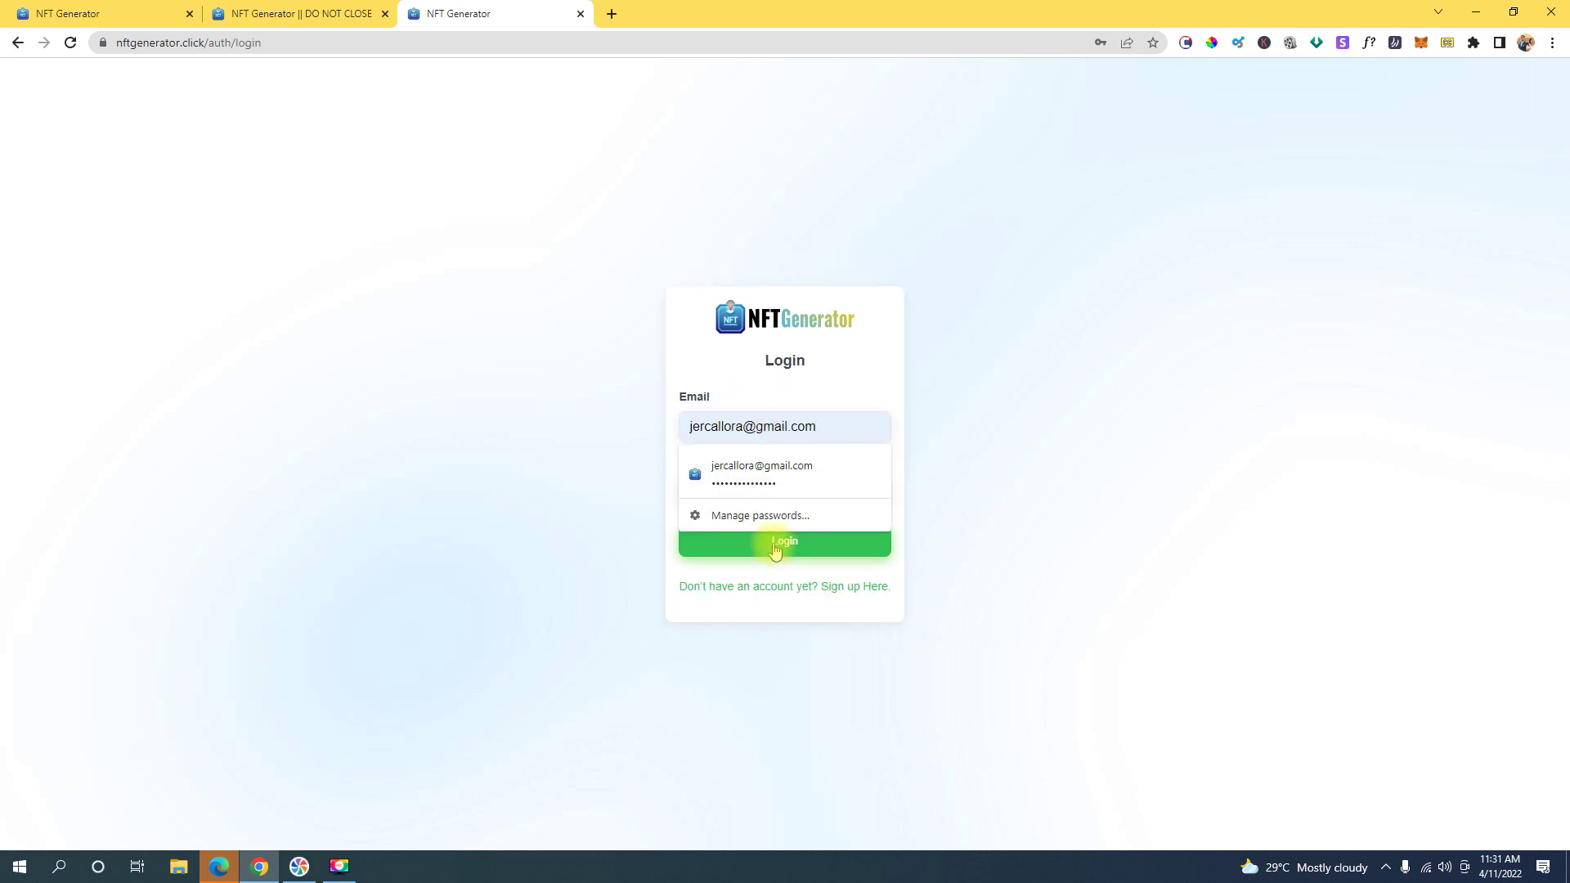
click(775, 551)
click(878, 548)
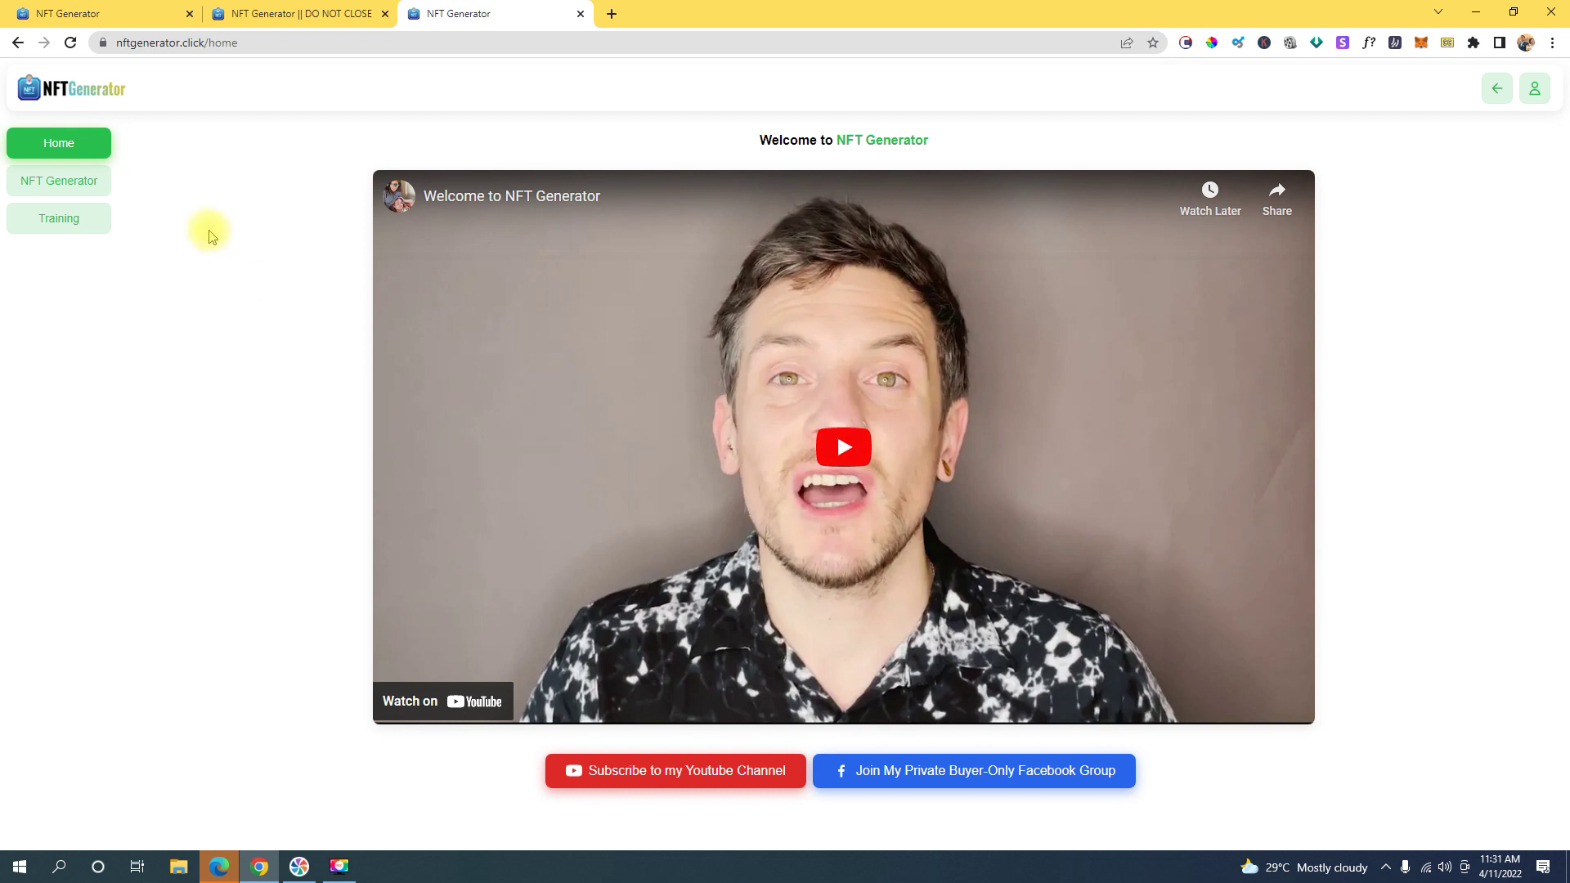
Open the Training page from the sidebar and scroll down through its tutorial videos
click(86, 228)
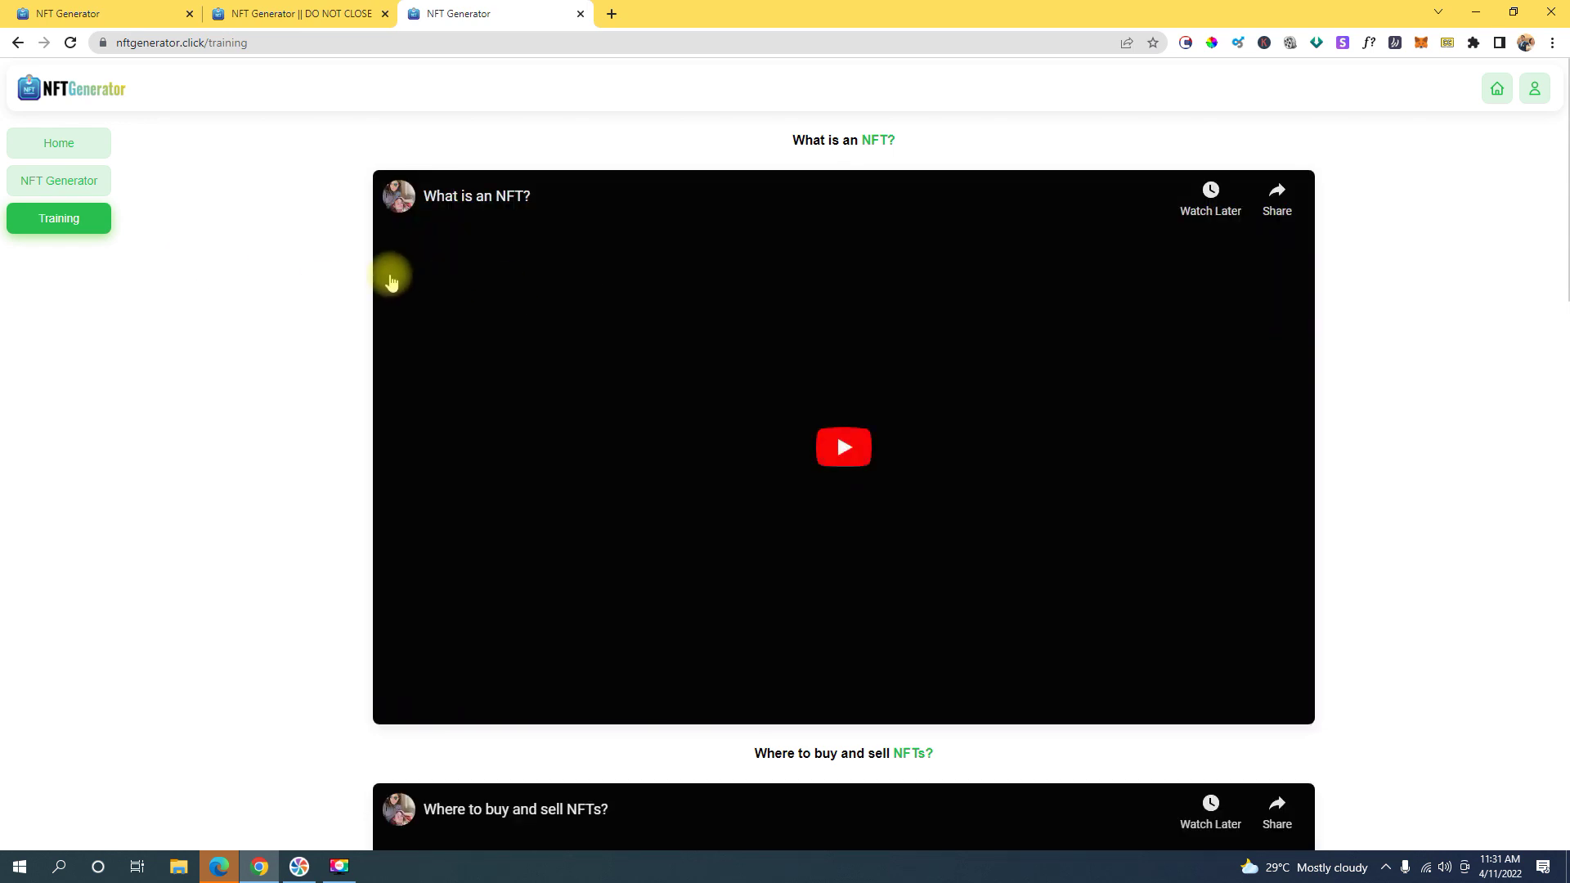
scroll(327, 296, down, 4)
scroll(331, 302, up, 4)
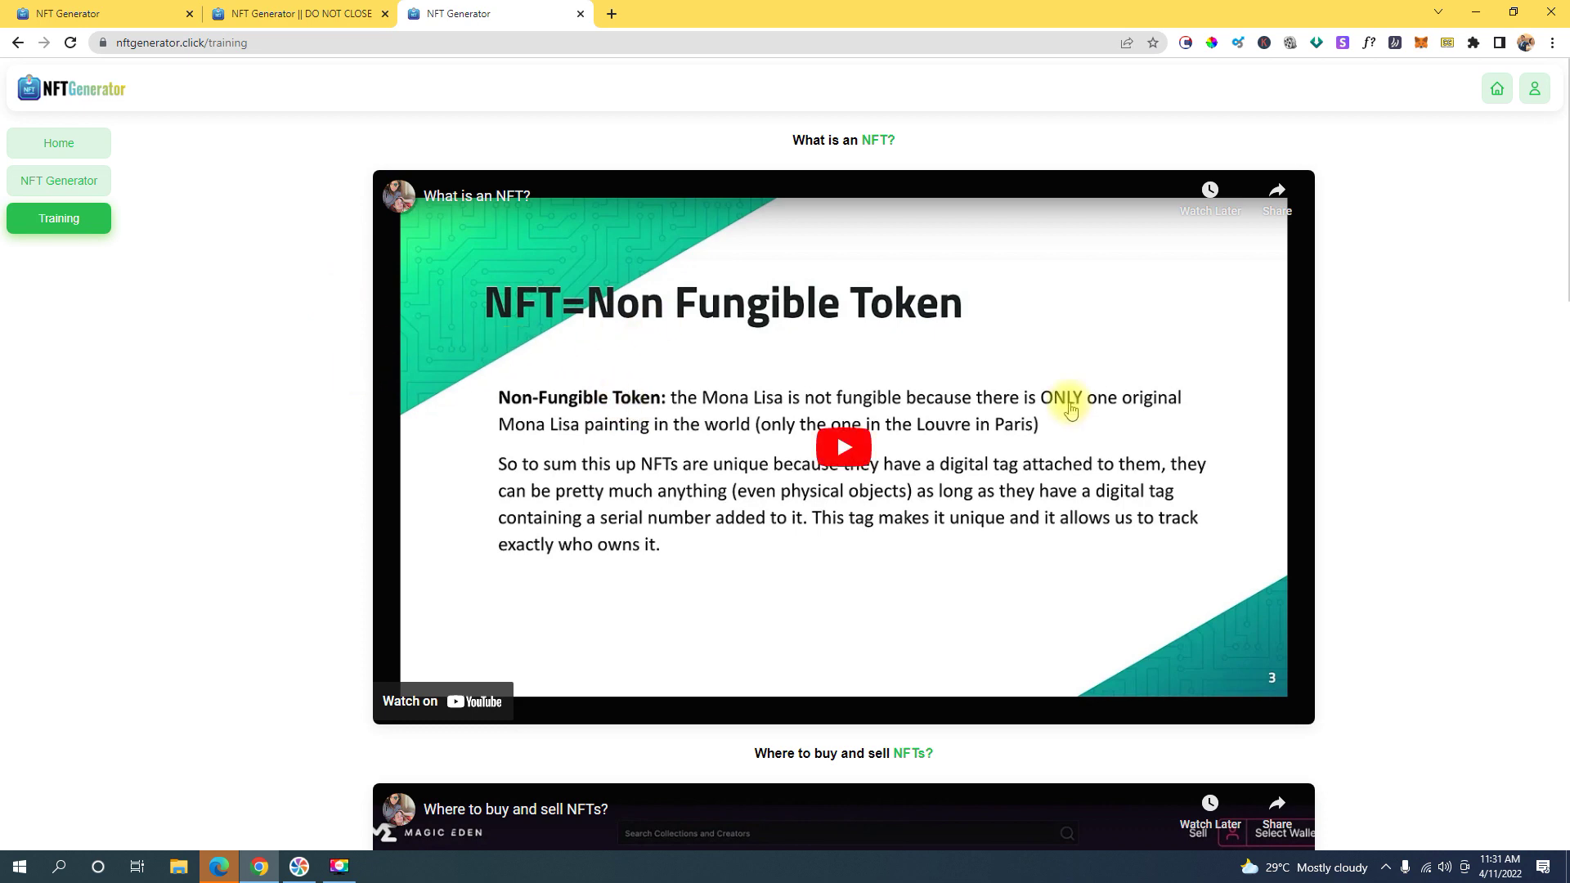
scroll(900, 473, down, 5)
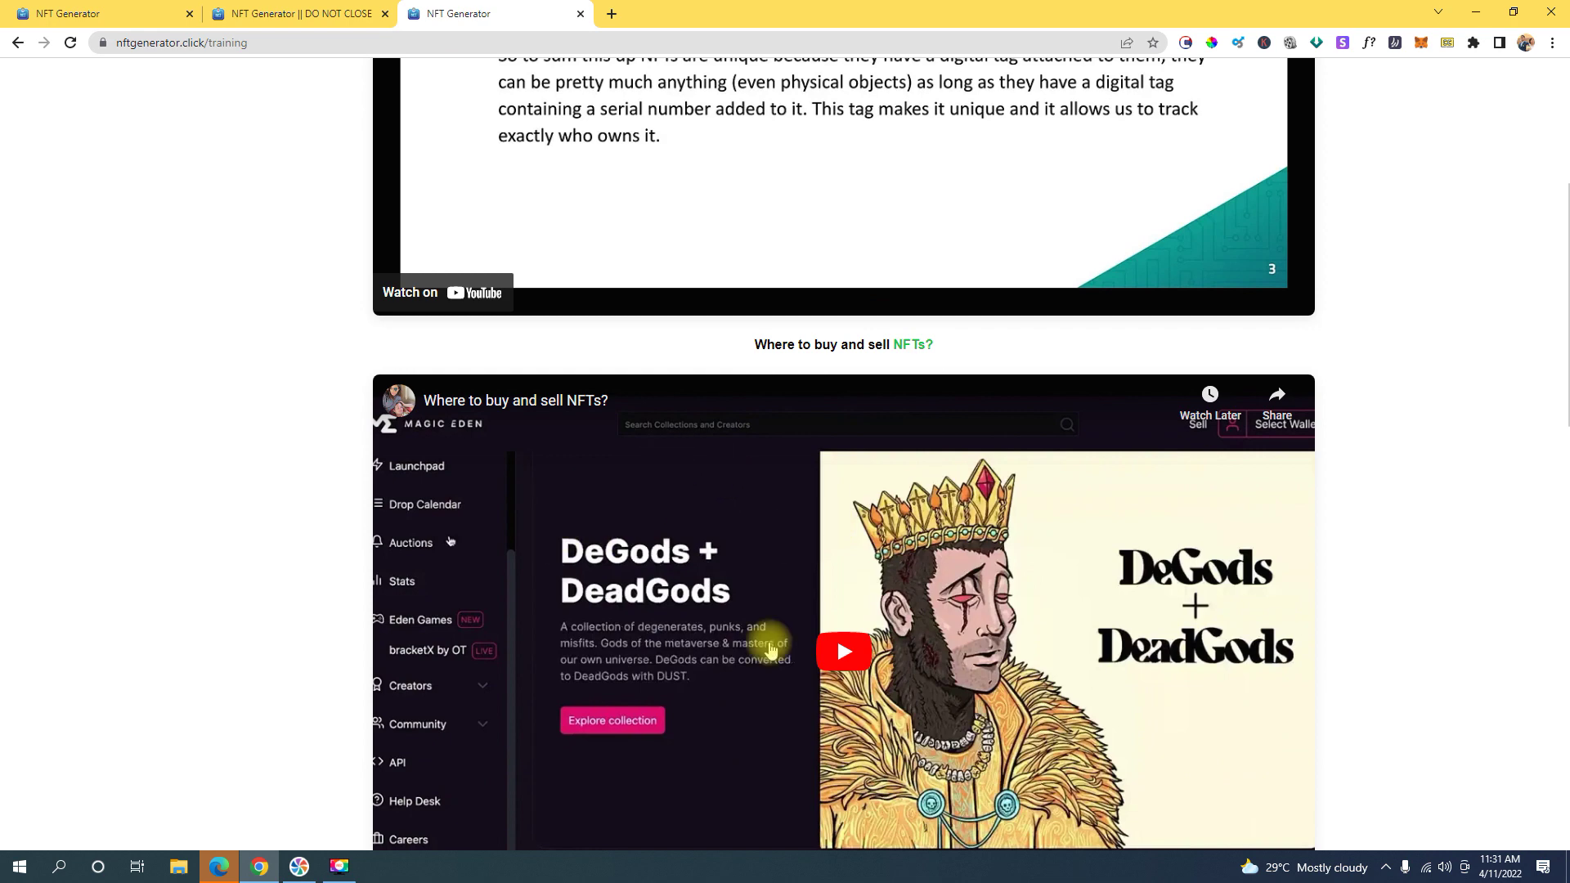
scroll(550, 536, down, 5)
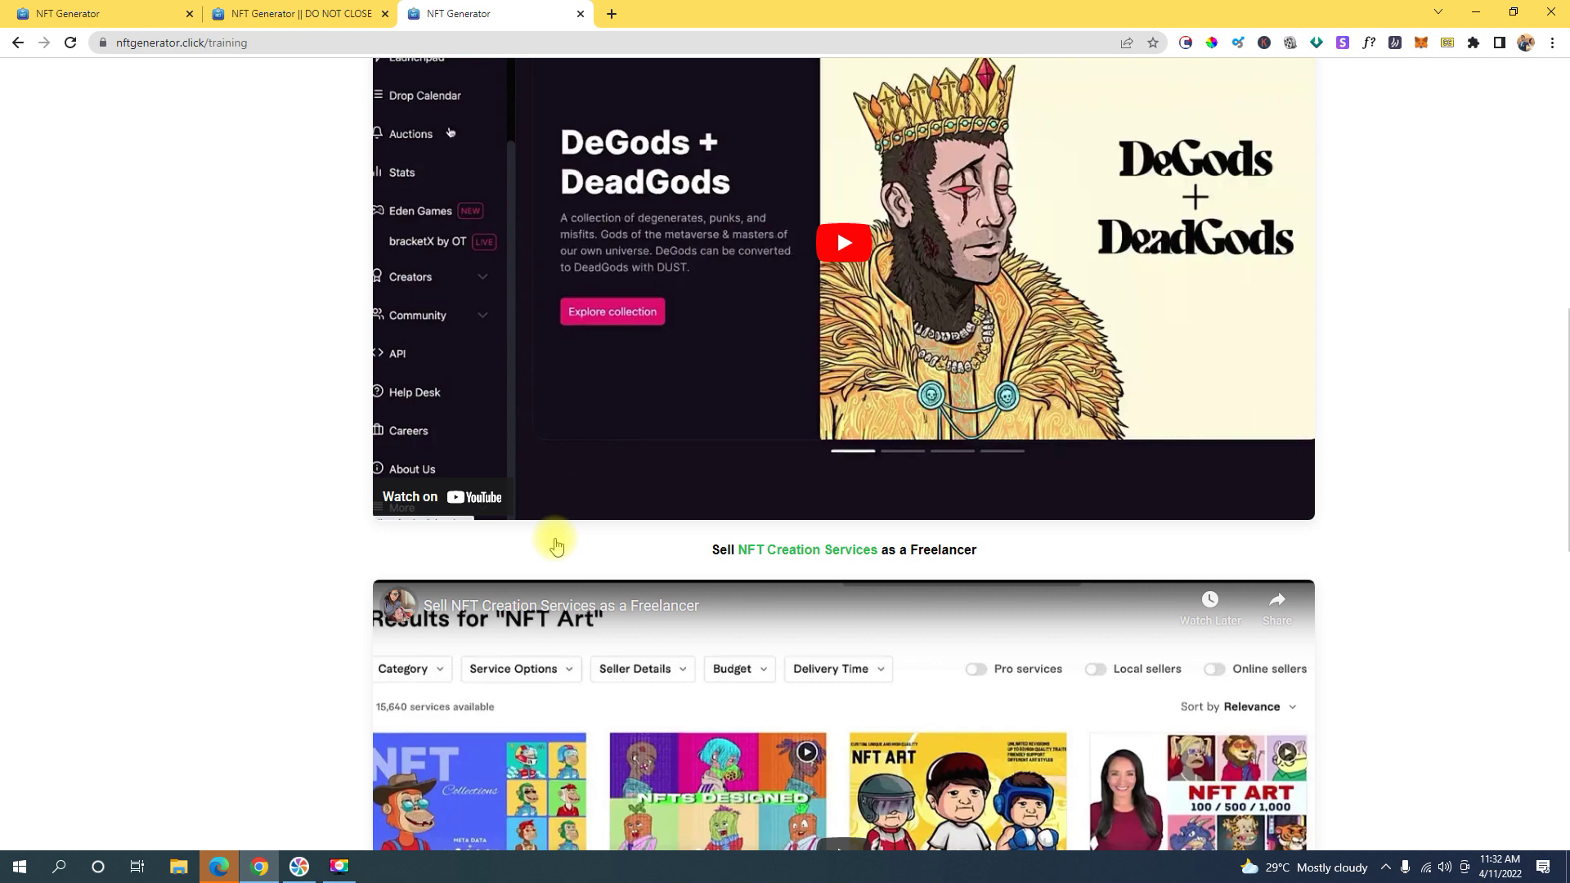
scroll(687, 512, down, 1)
scroll(622, 525, down, 1)
scroll(622, 525, down, 2)
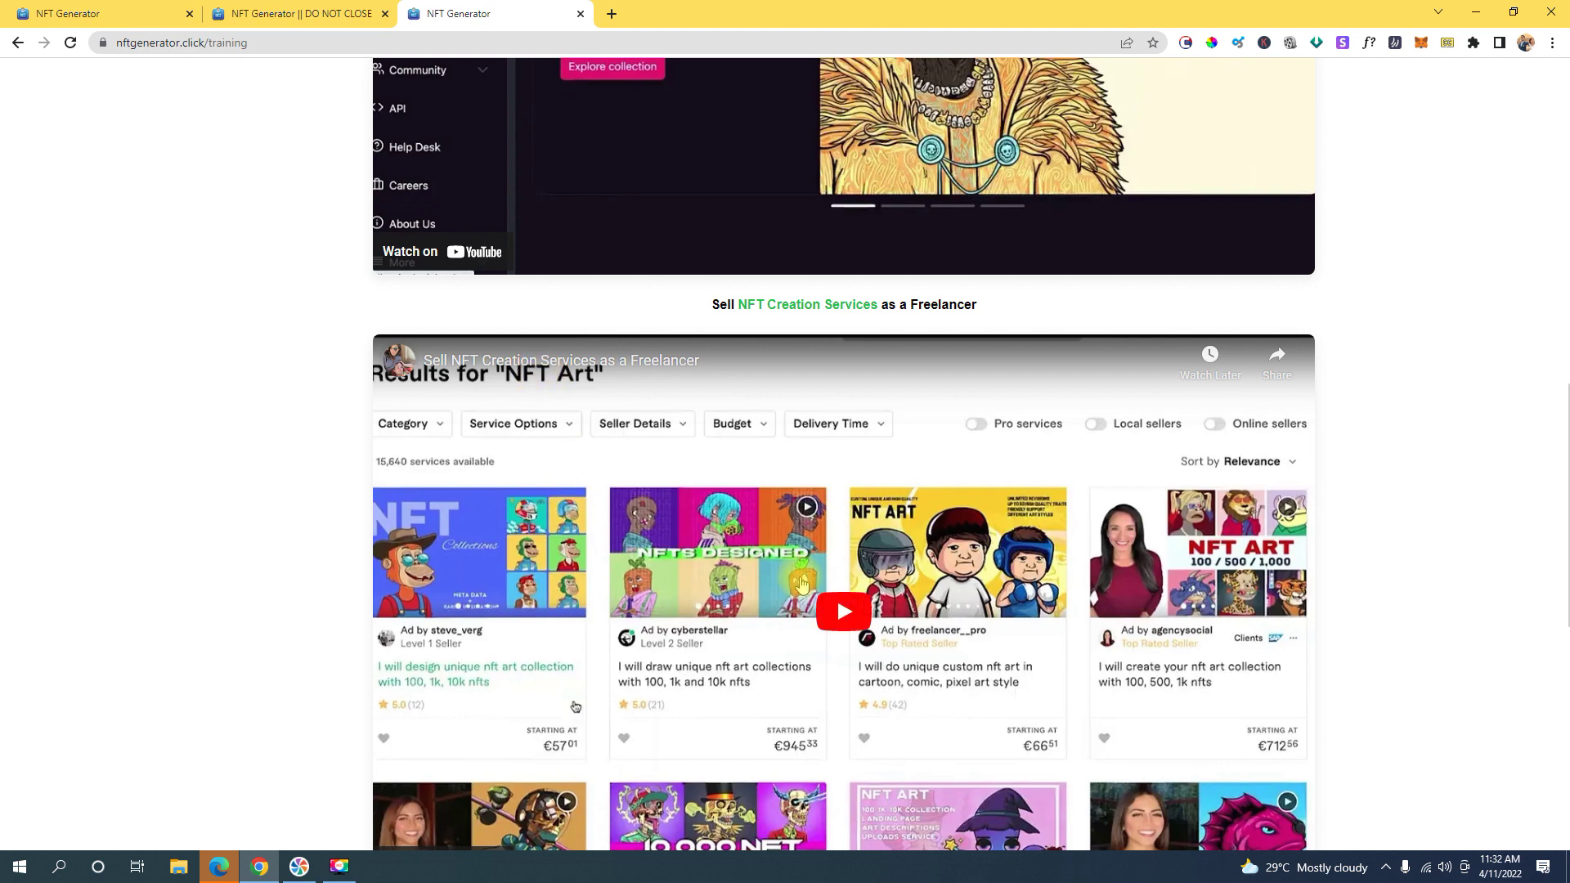
Glance at the generator app tab, then return and scroll further down the videos
key(ctrl+Tab)
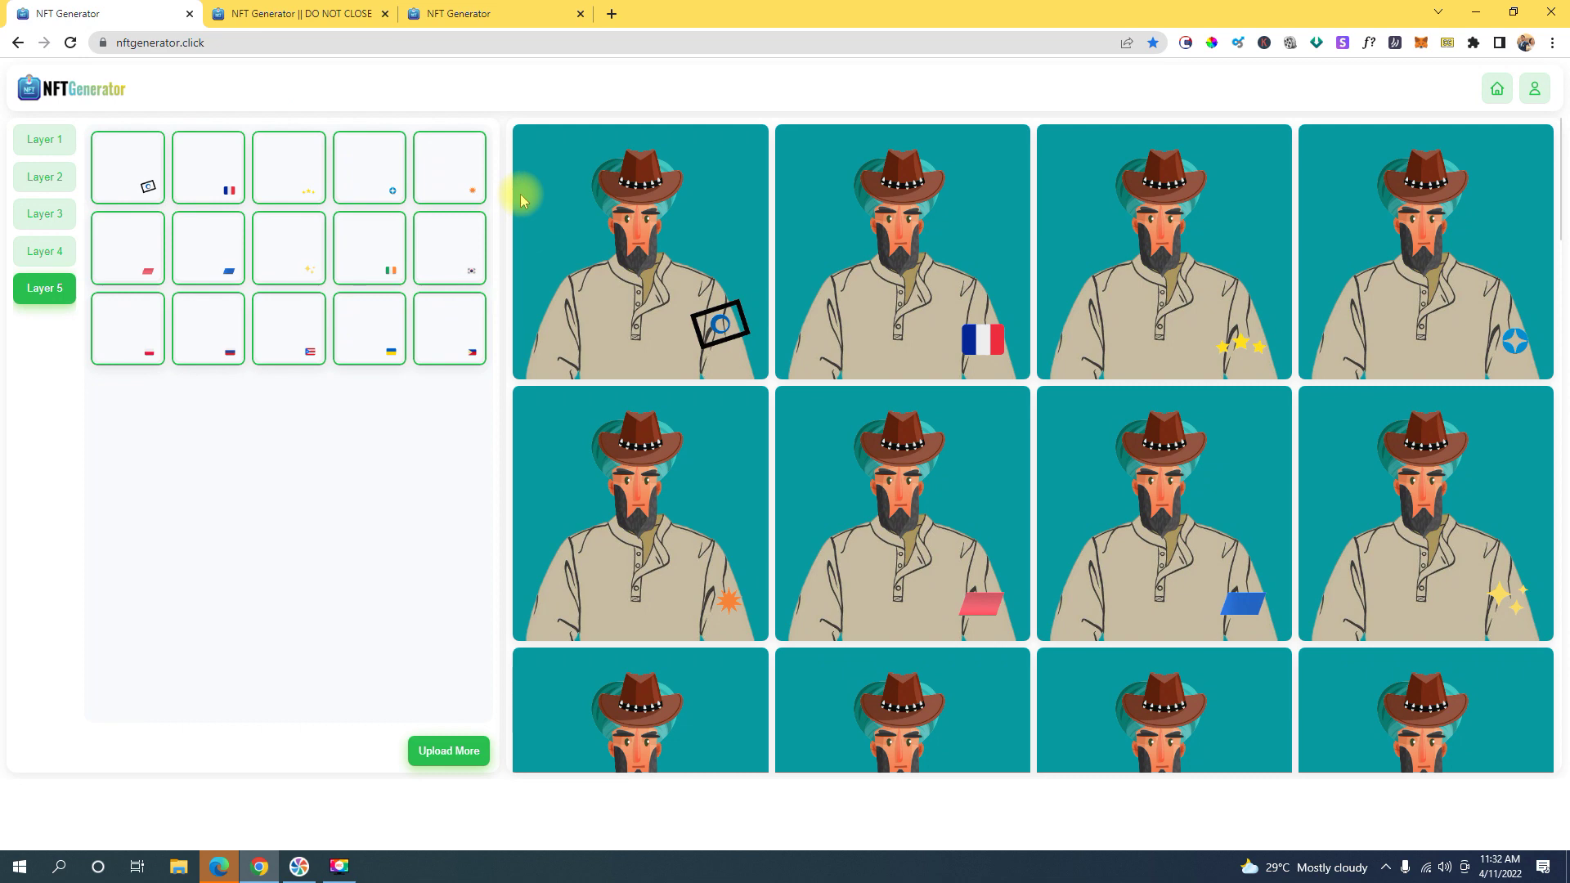
click(458, 14)
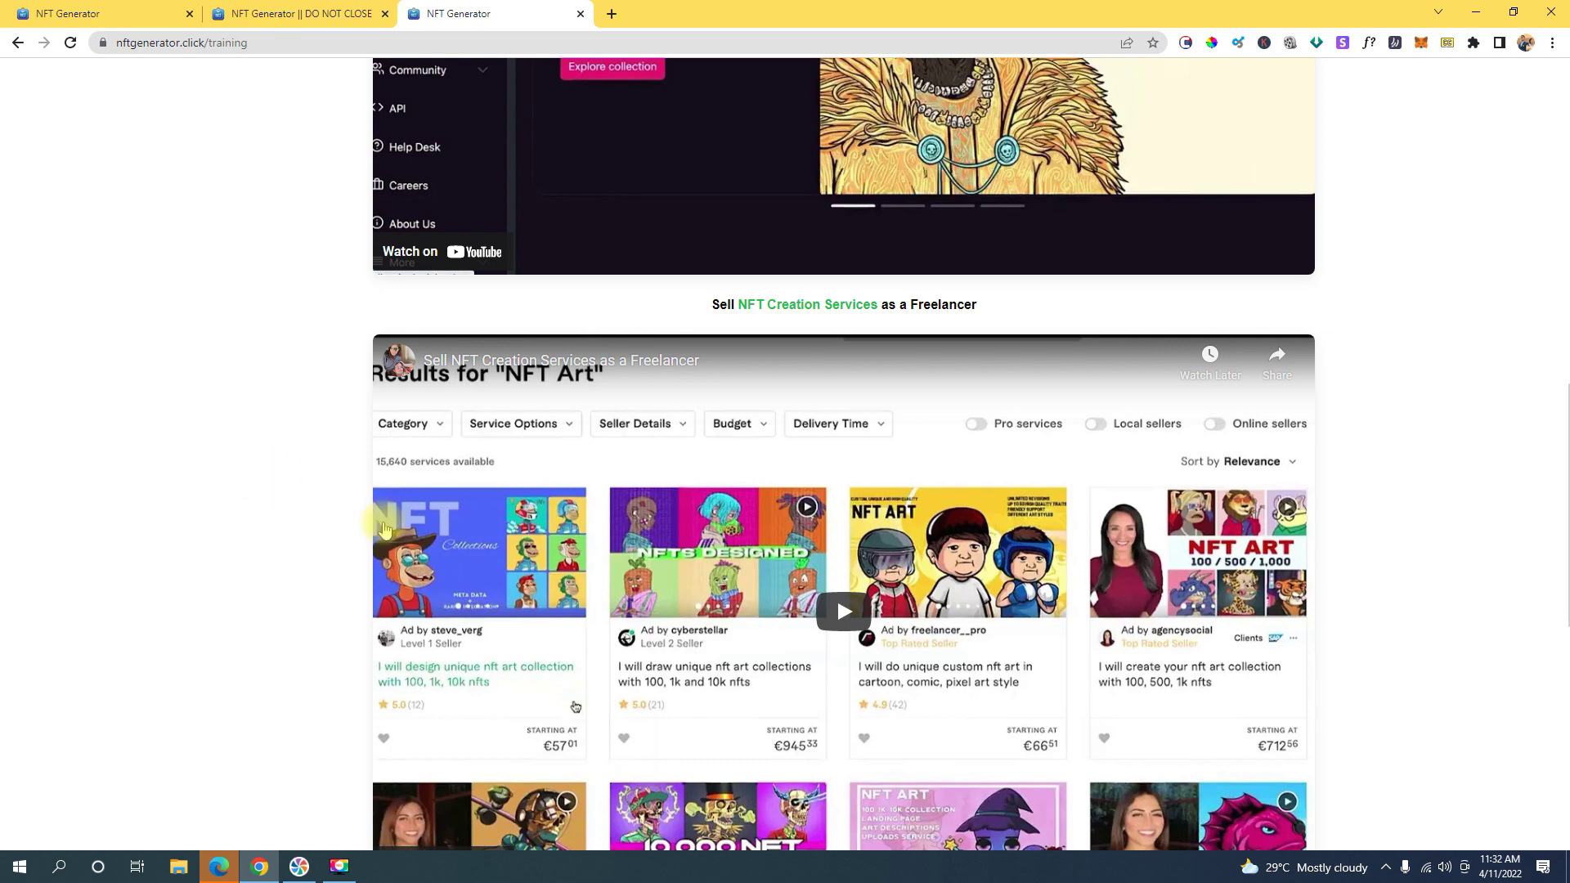
scroll(603, 560, down, 5)
scroll(812, 558, down, 3)
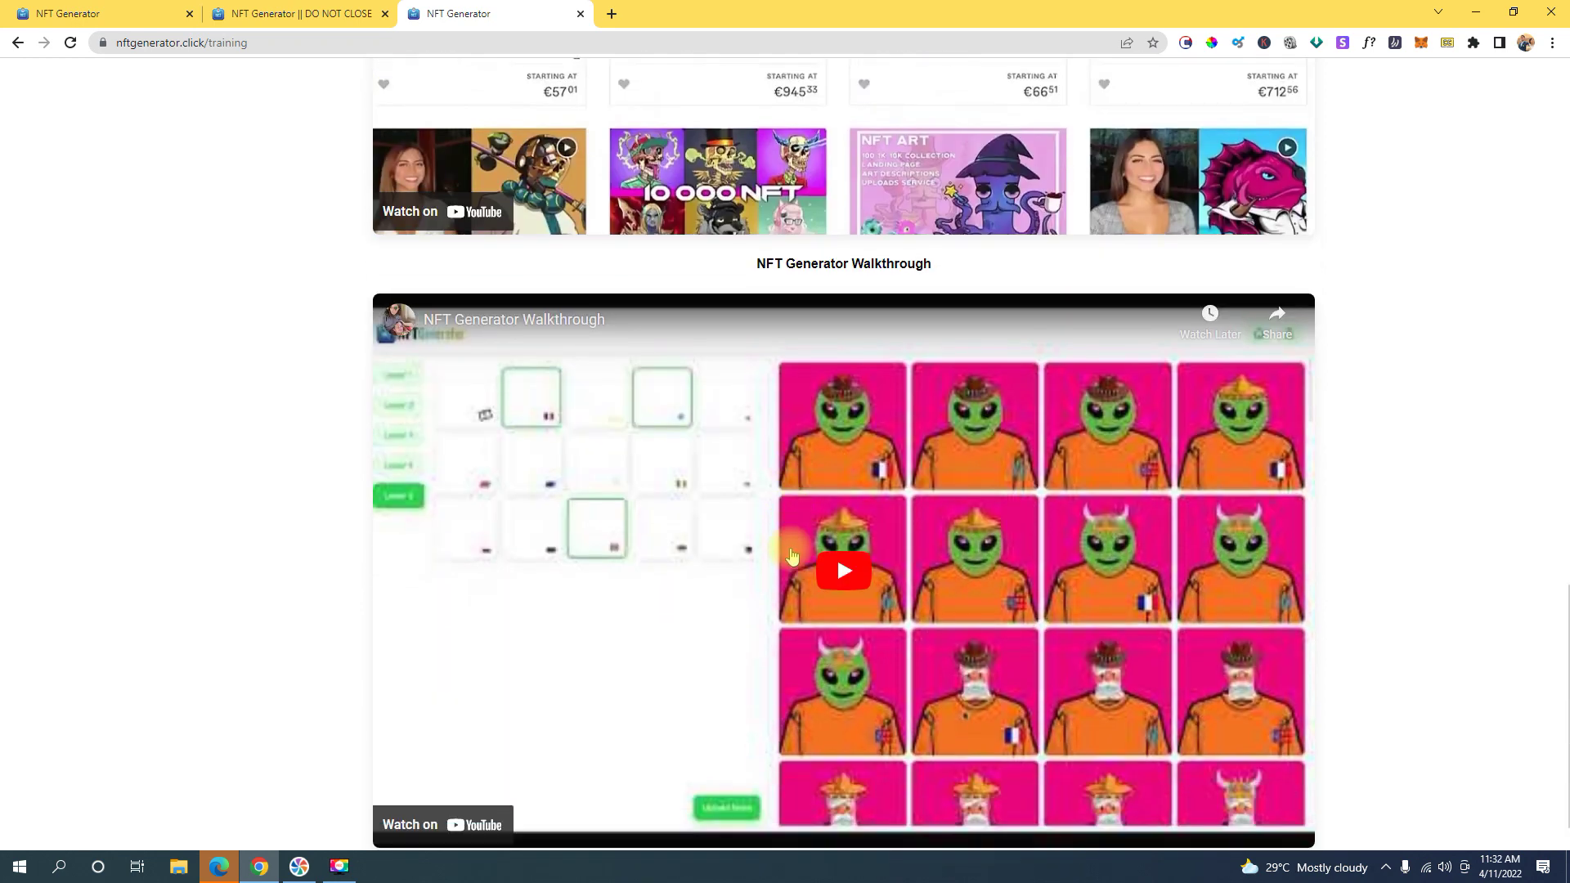
scroll(736, 523, down, 1)
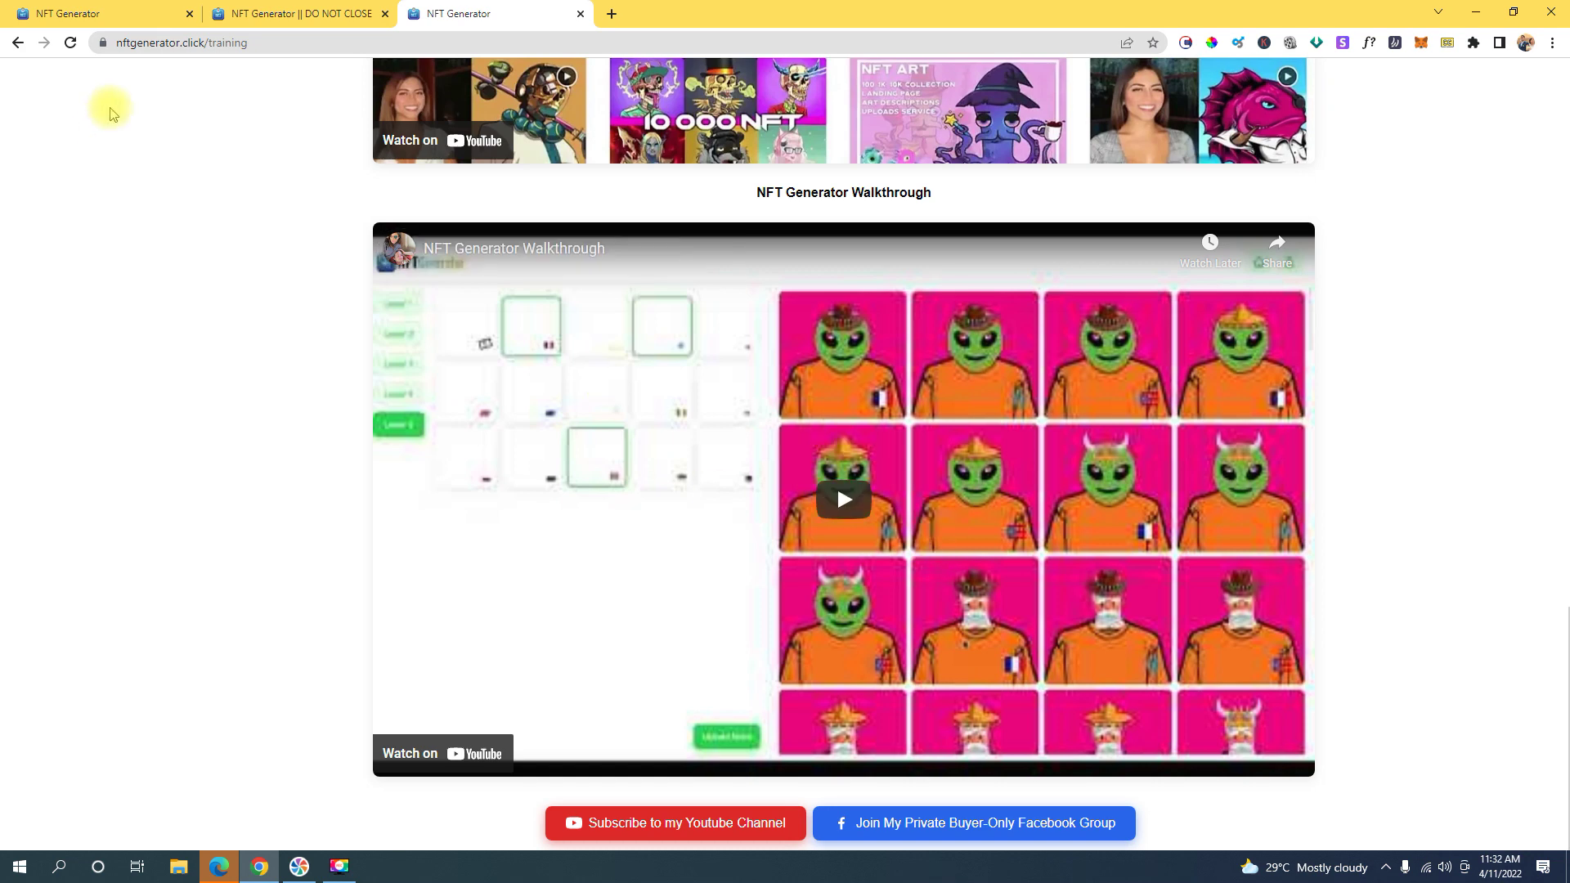
Check the other tabs, then return to the Training tab and scroll to the top
click(99, 13)
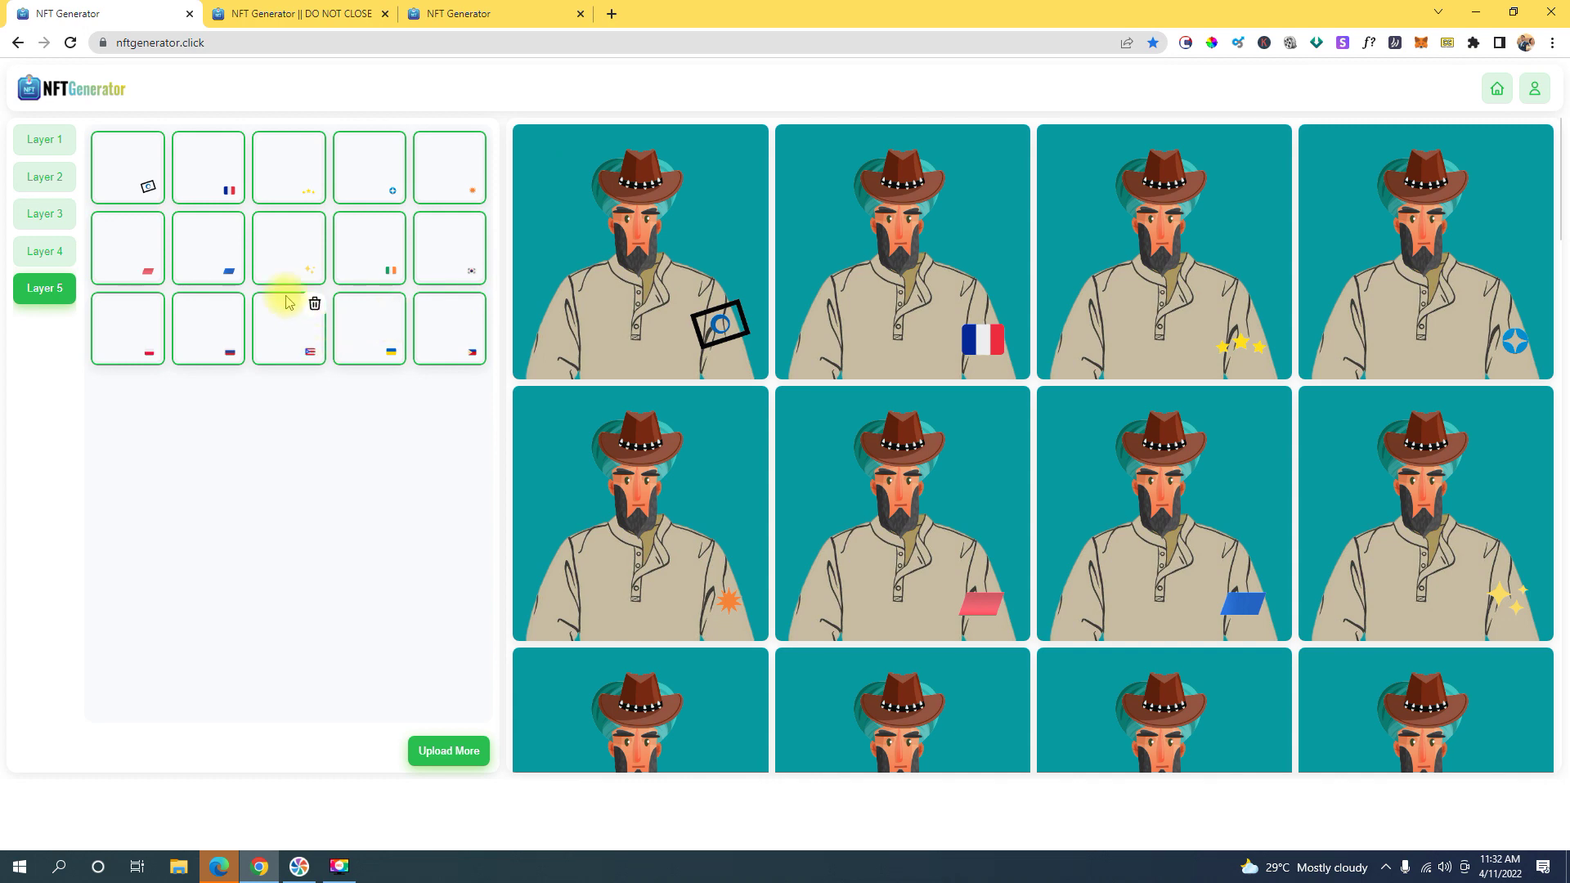
click(302, 13)
click(475, 13)
scroll(449, 203, up, 14)
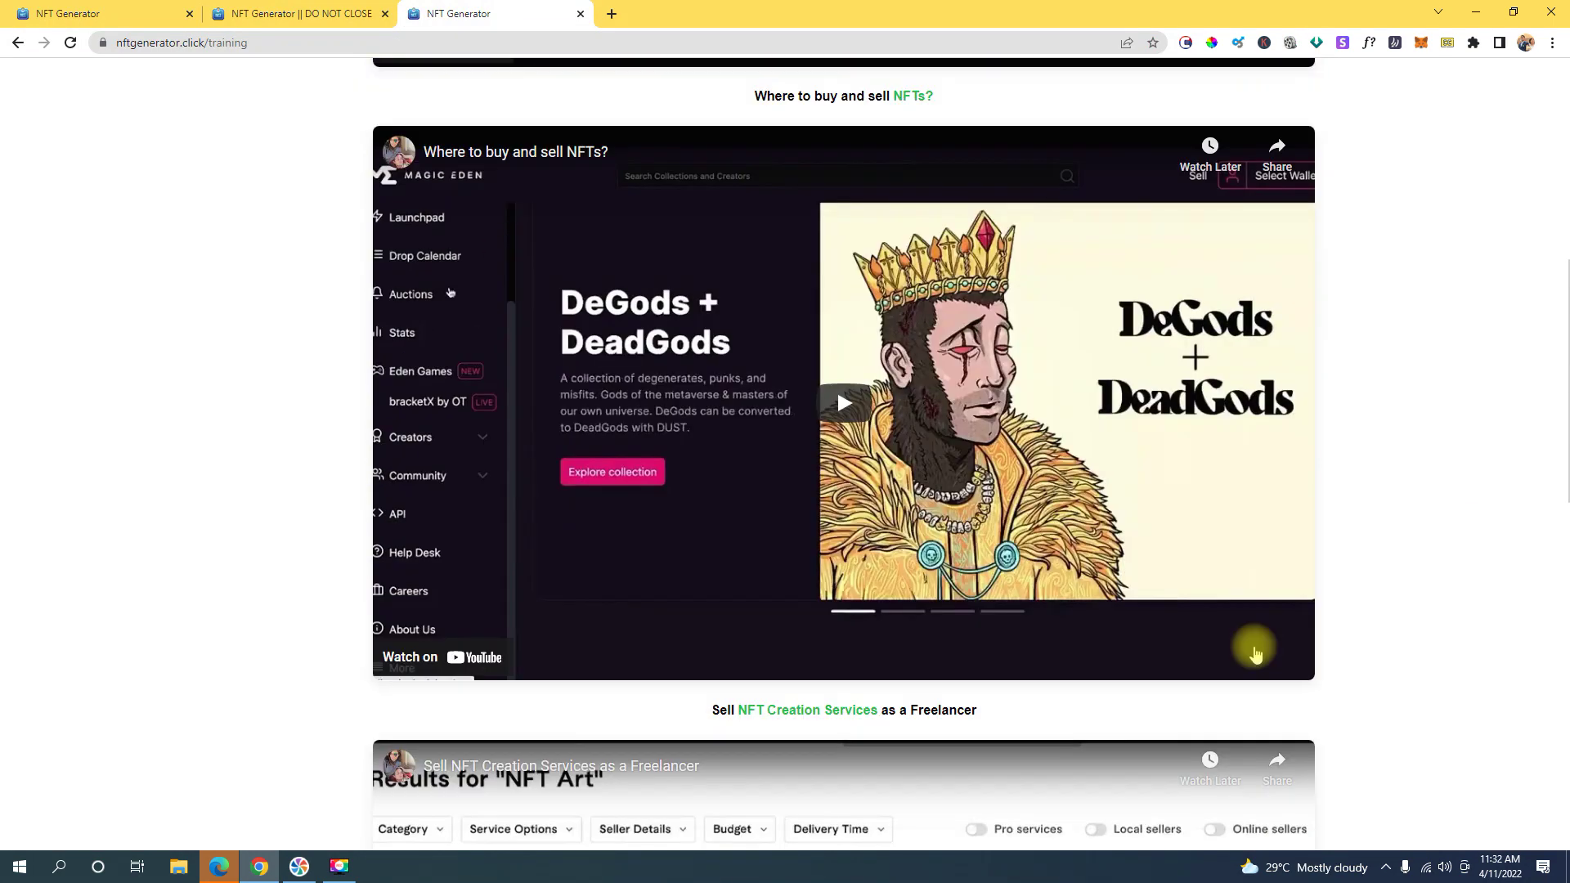
scroll(1227, 654, up, 8)
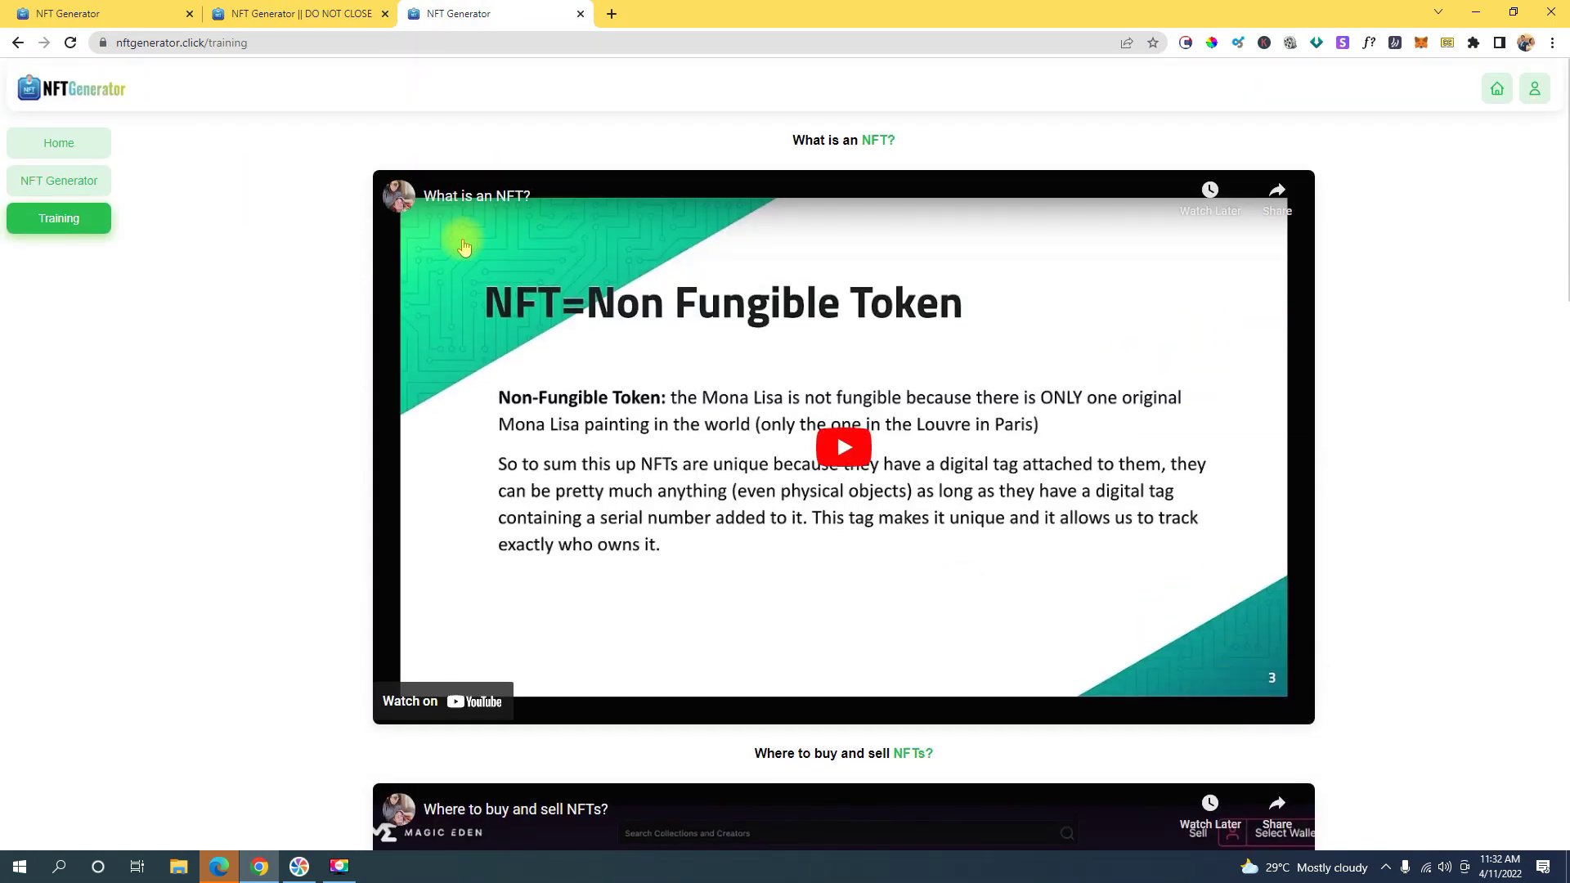
click(286, 15)
key(ctrl+Tab)
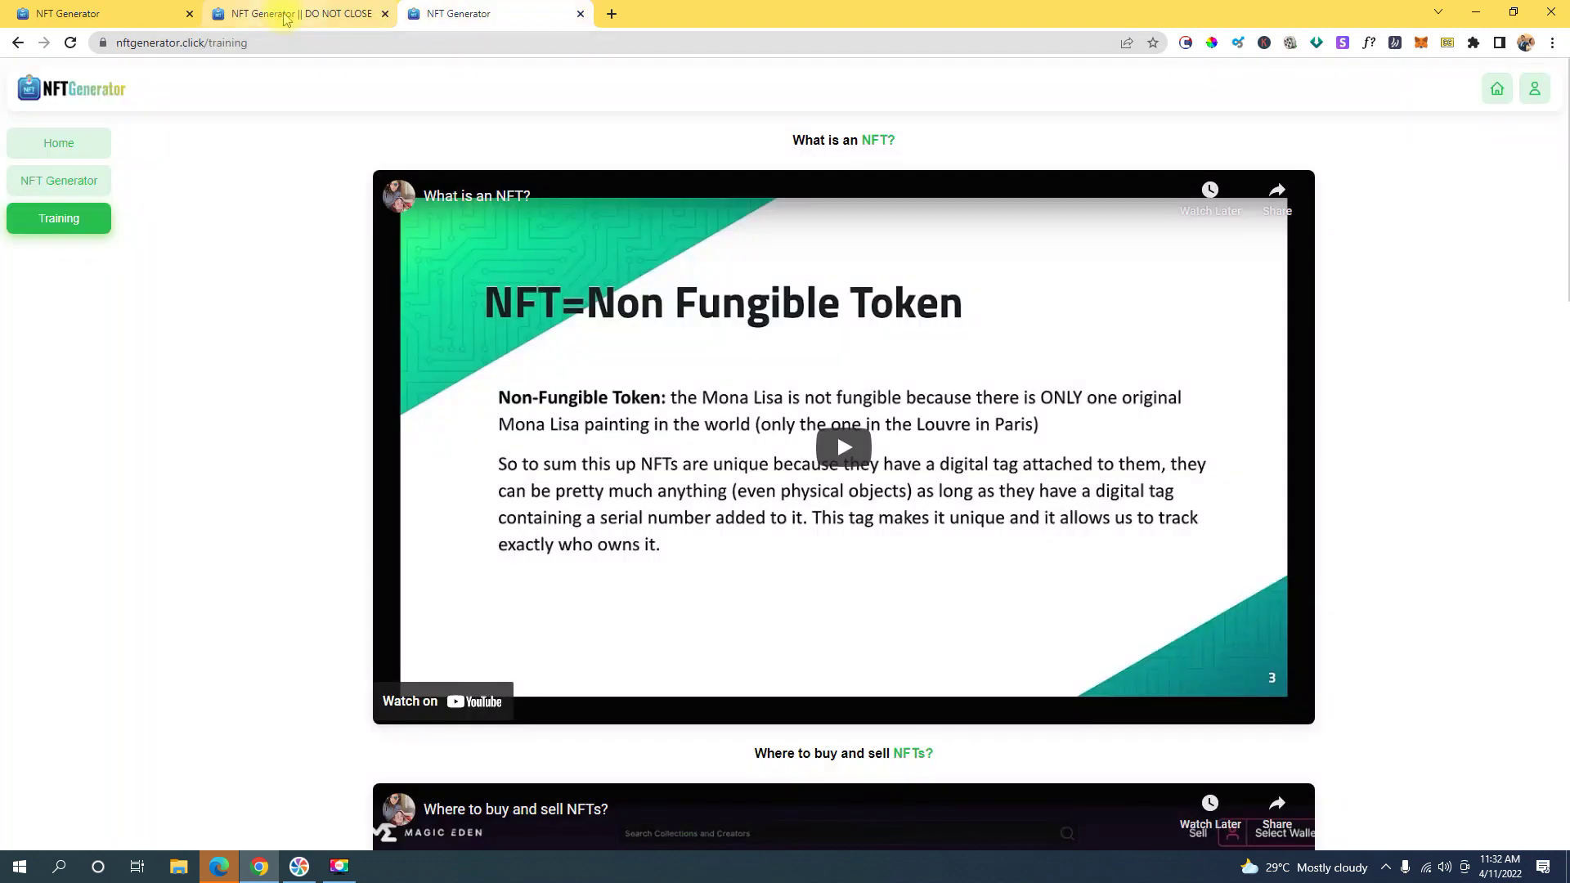
click(286, 16)
drag(558, 287, 1101, 304)
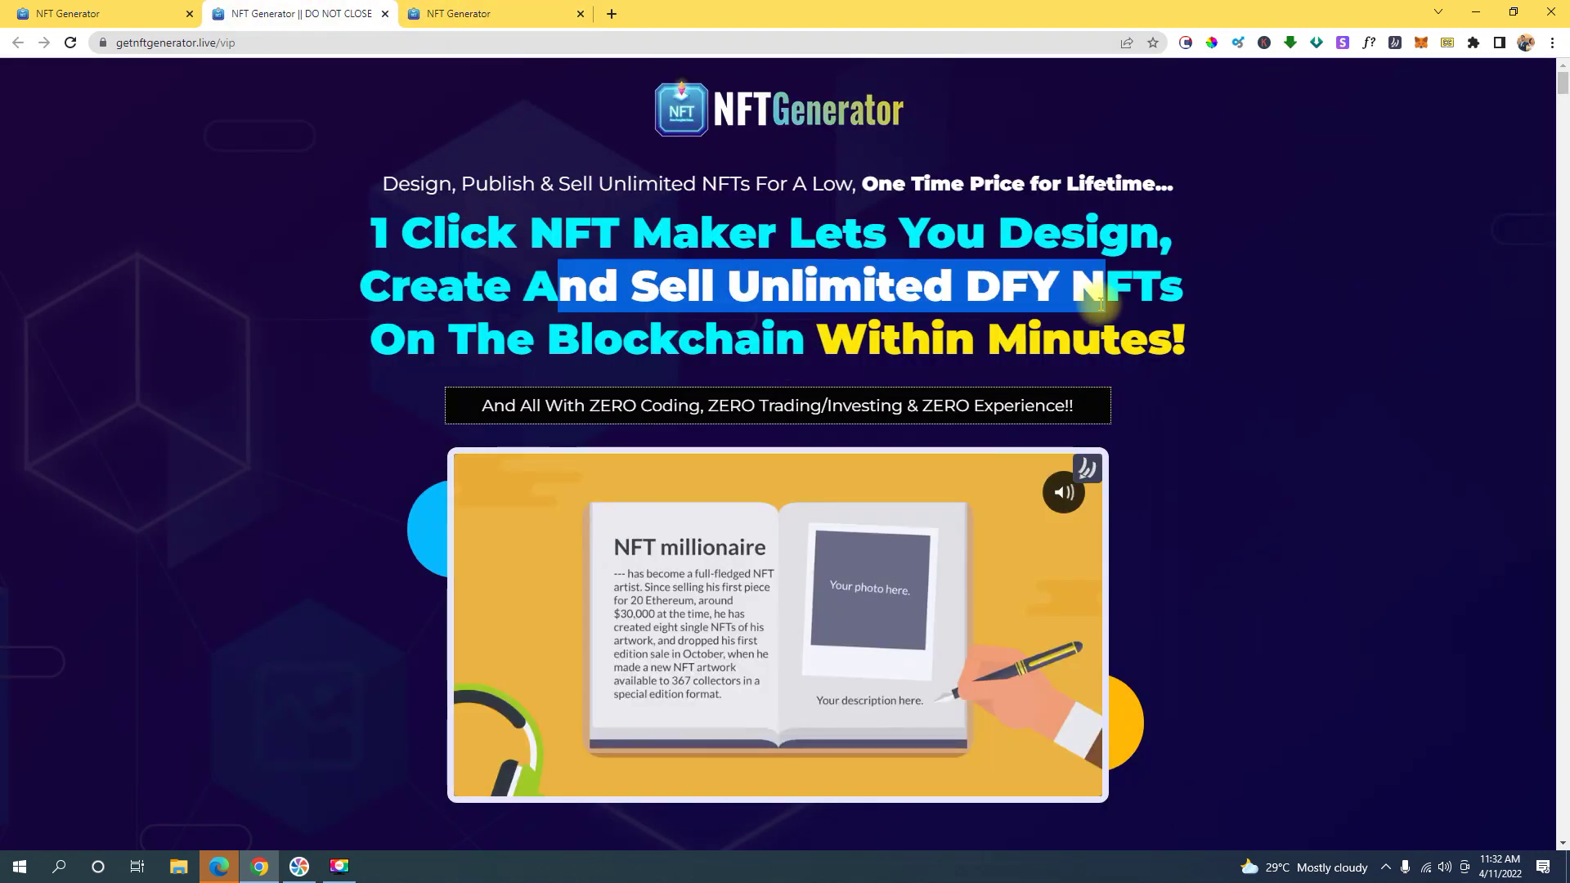
click(1101, 305)
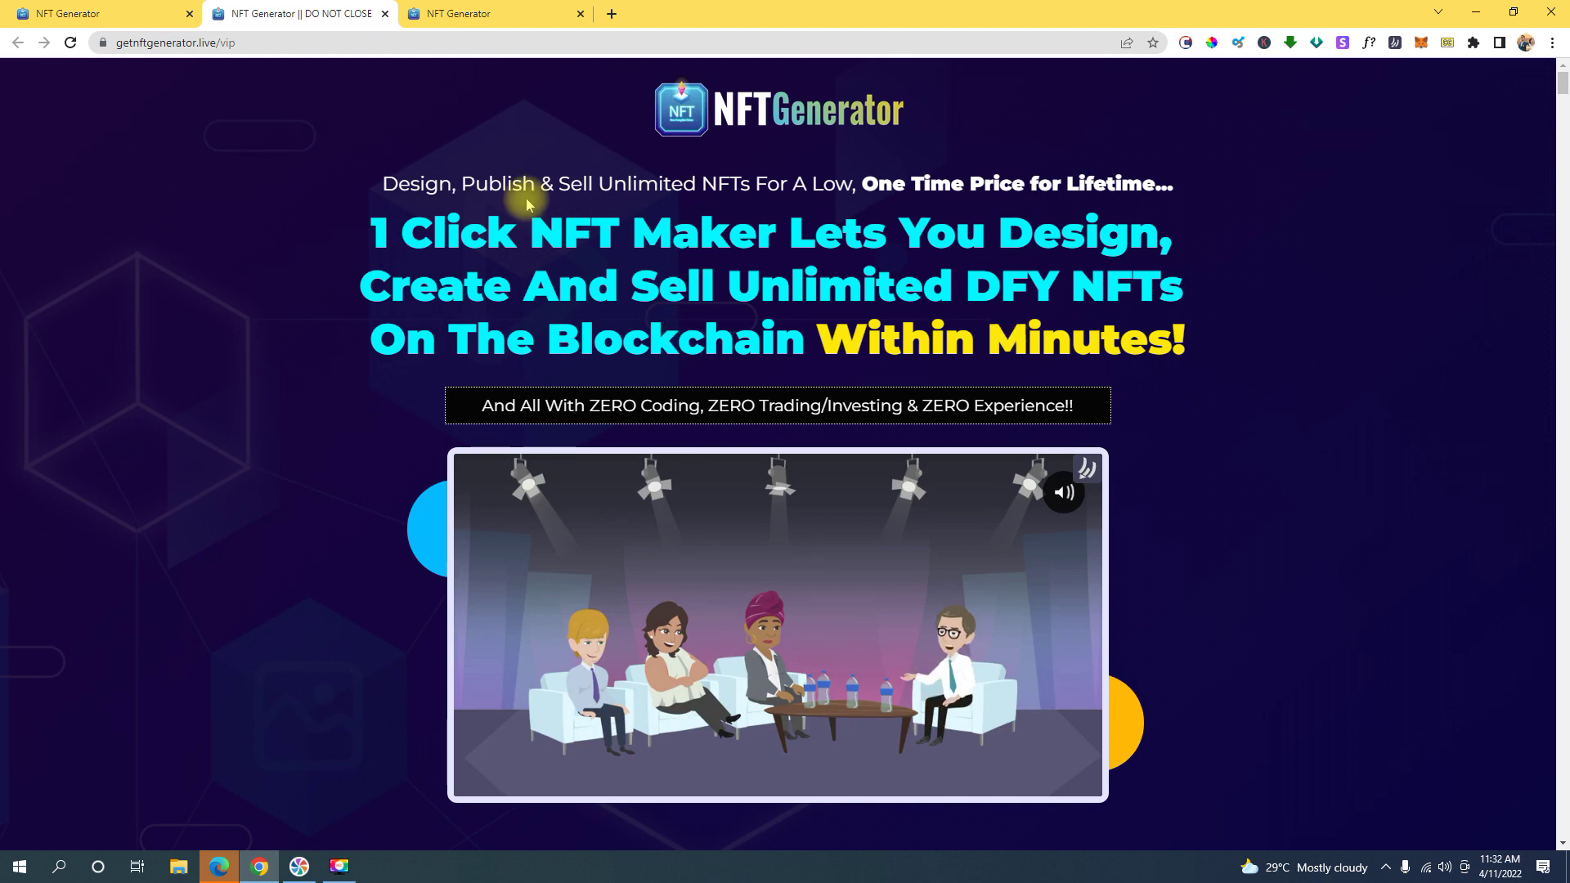
click(458, 13)
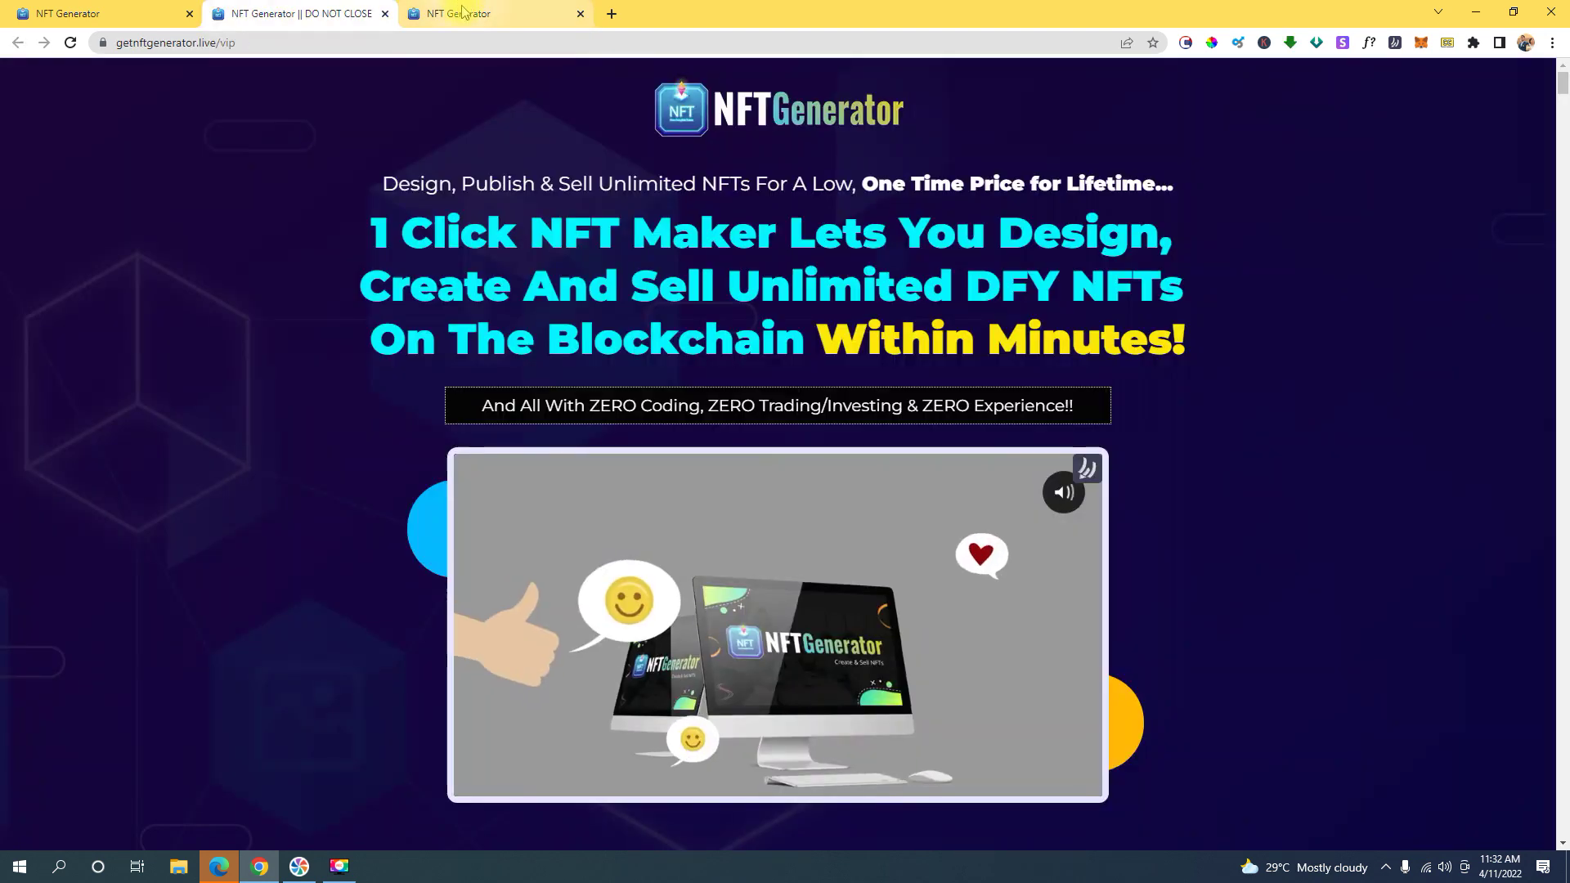
click(462, 13)
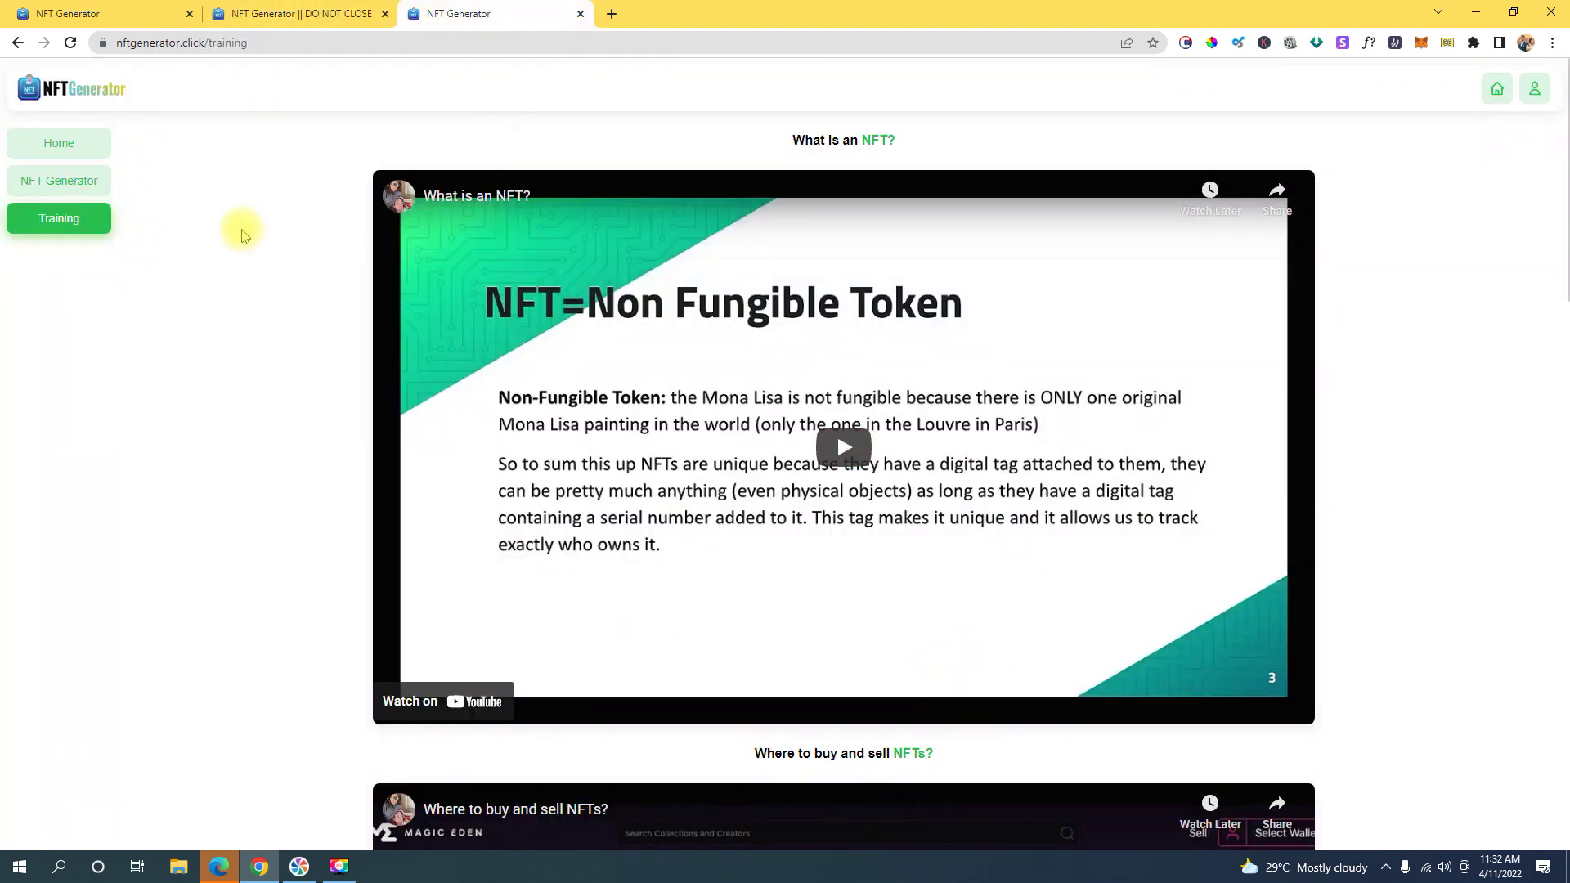
click(319, 12)
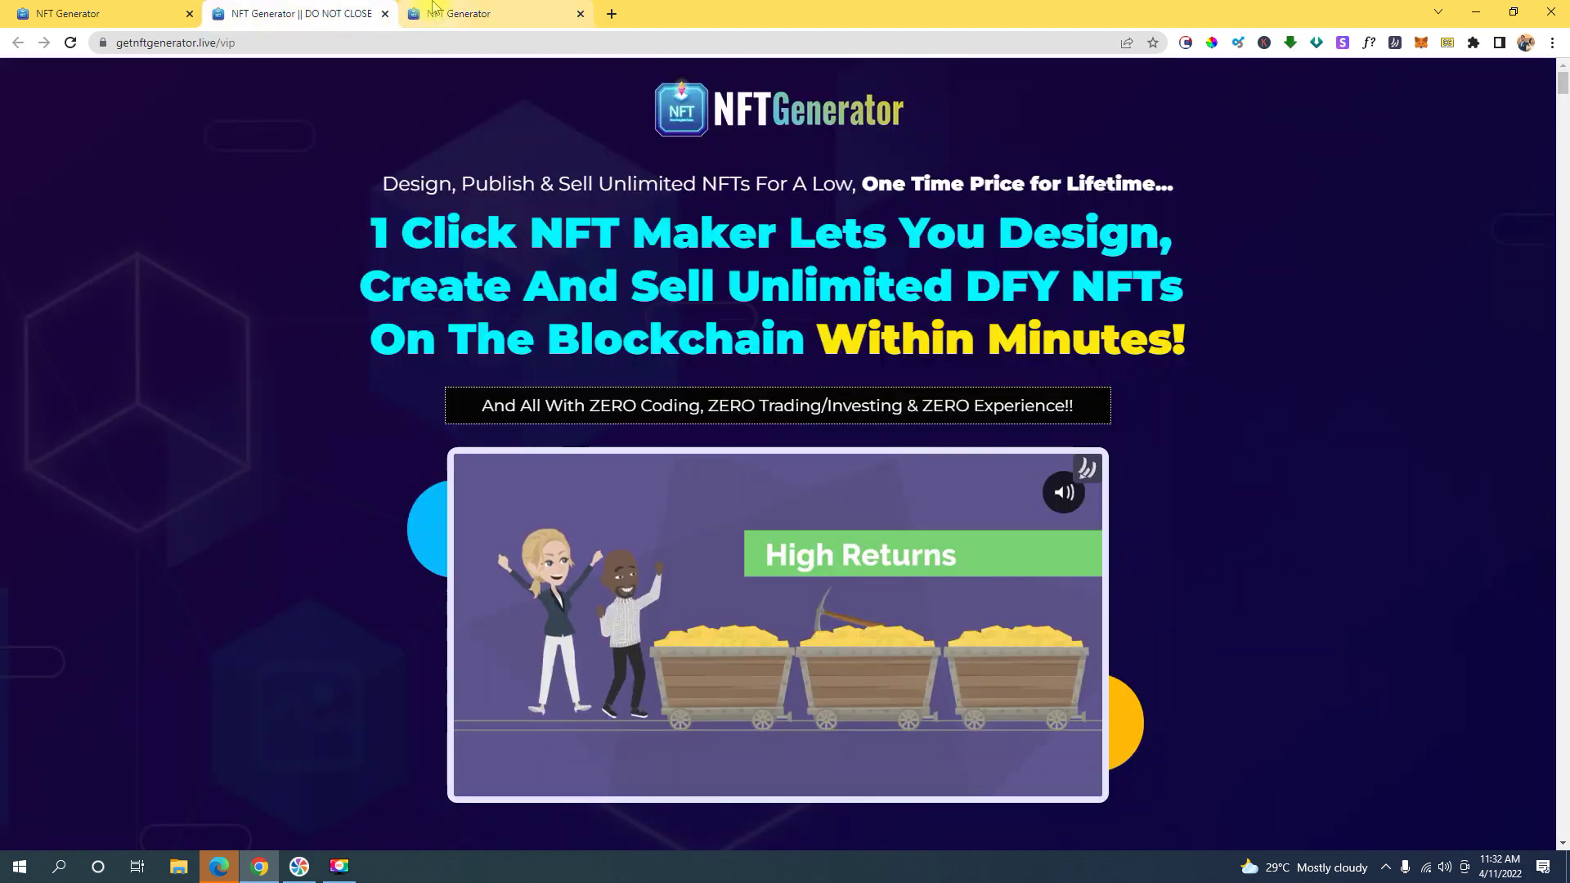
click(483, 17)
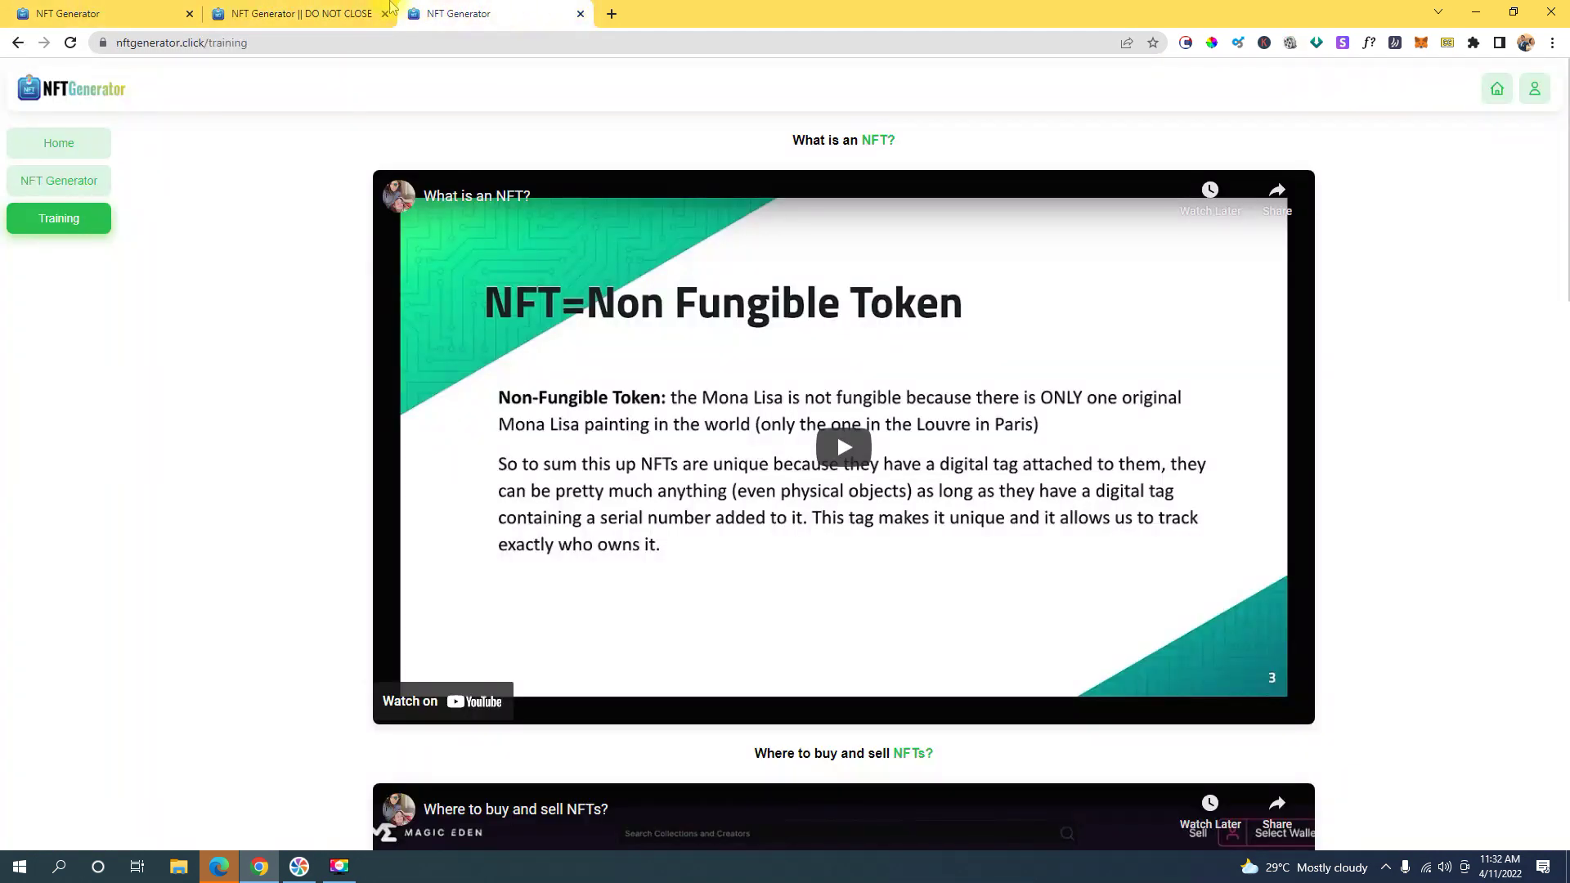
click(303, 14)
click(491, 15)
Log out from the account menu, then go back to the training page
click(1535, 88)
click(1477, 210)
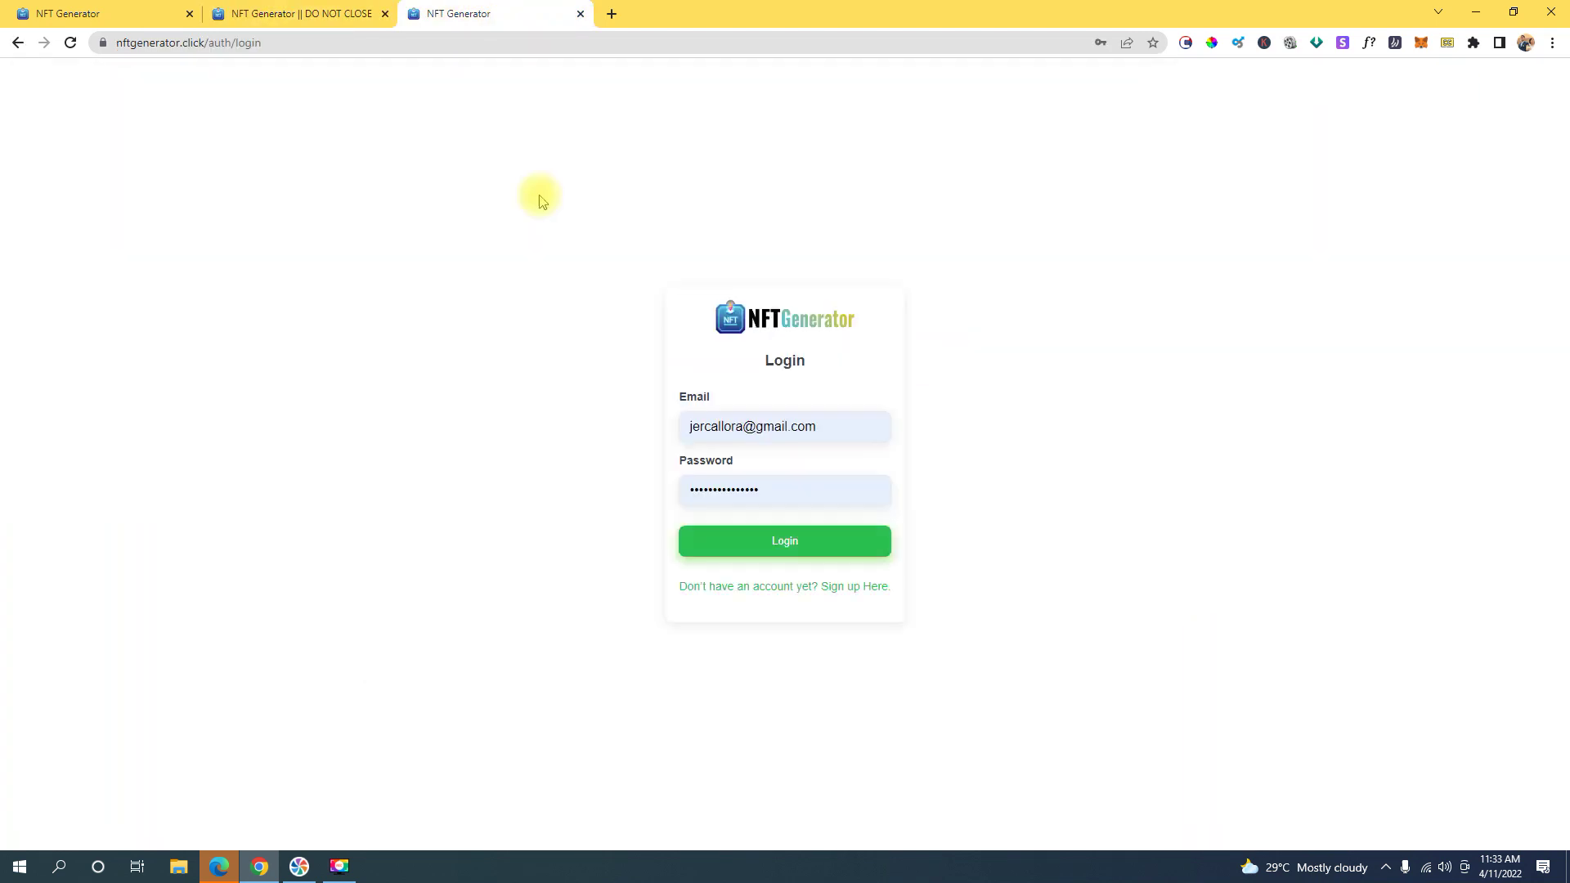
click(754, 427)
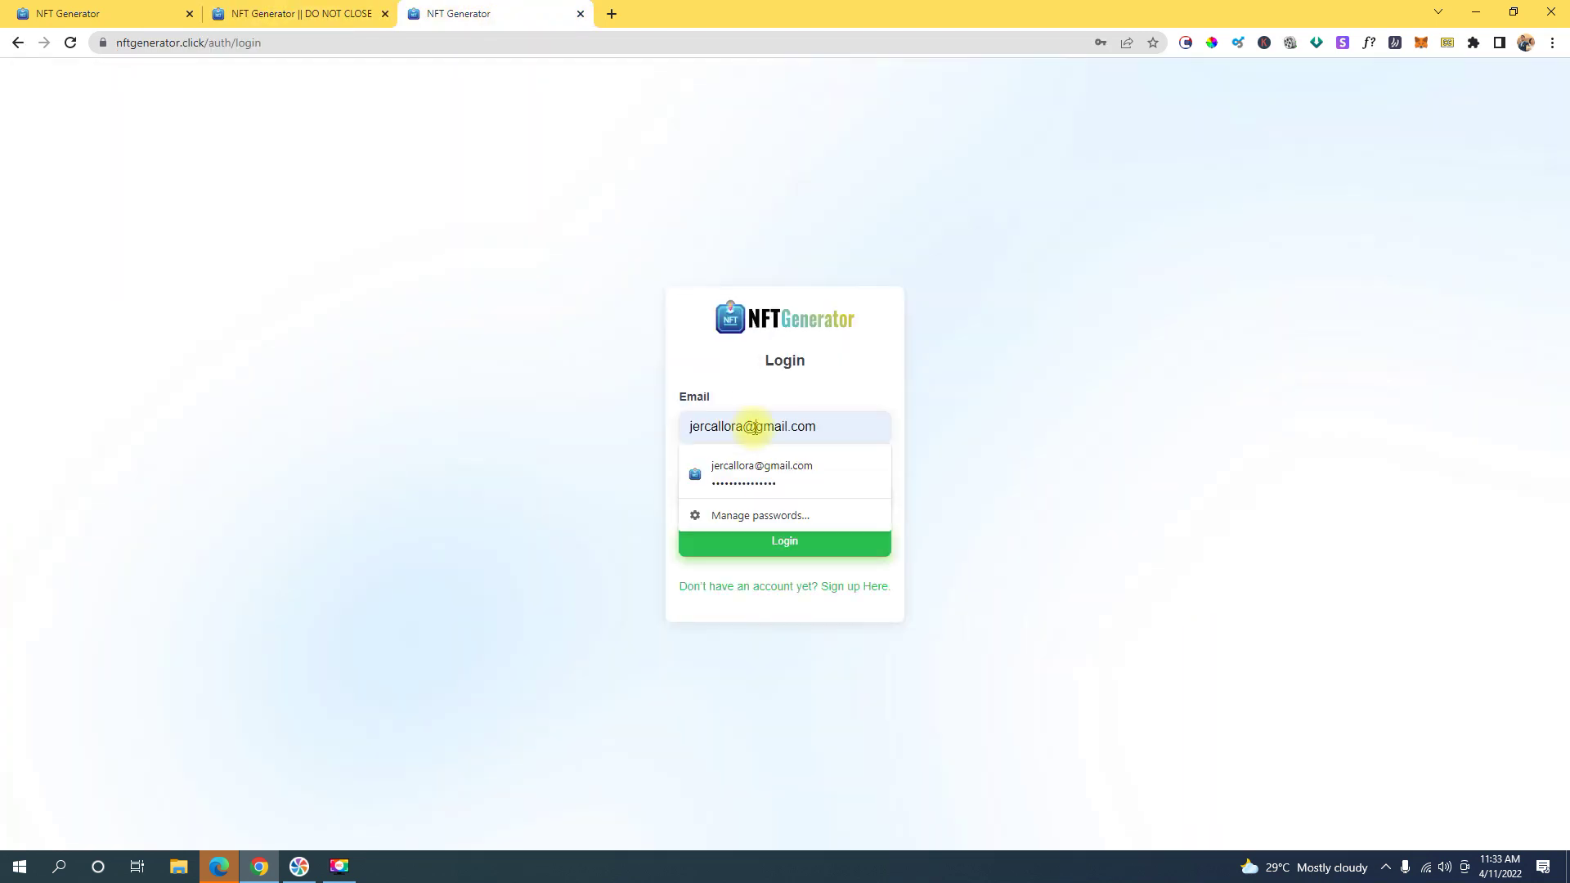
click(18, 43)
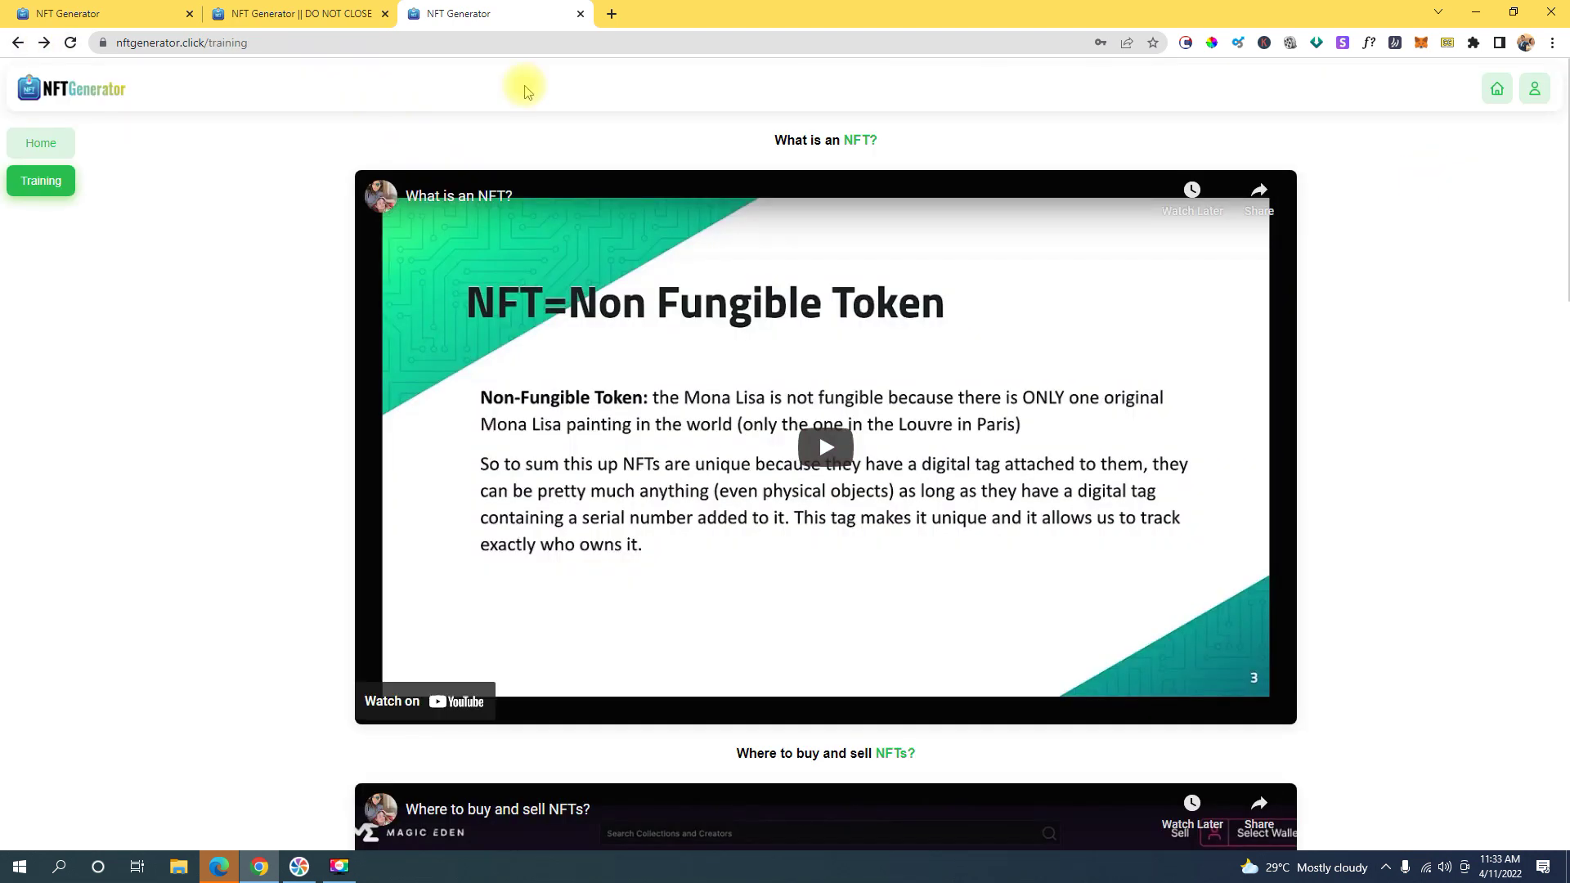
Cycle through the cowboy NFT grid and sales tabs, ending on the Training tab
click(107, 13)
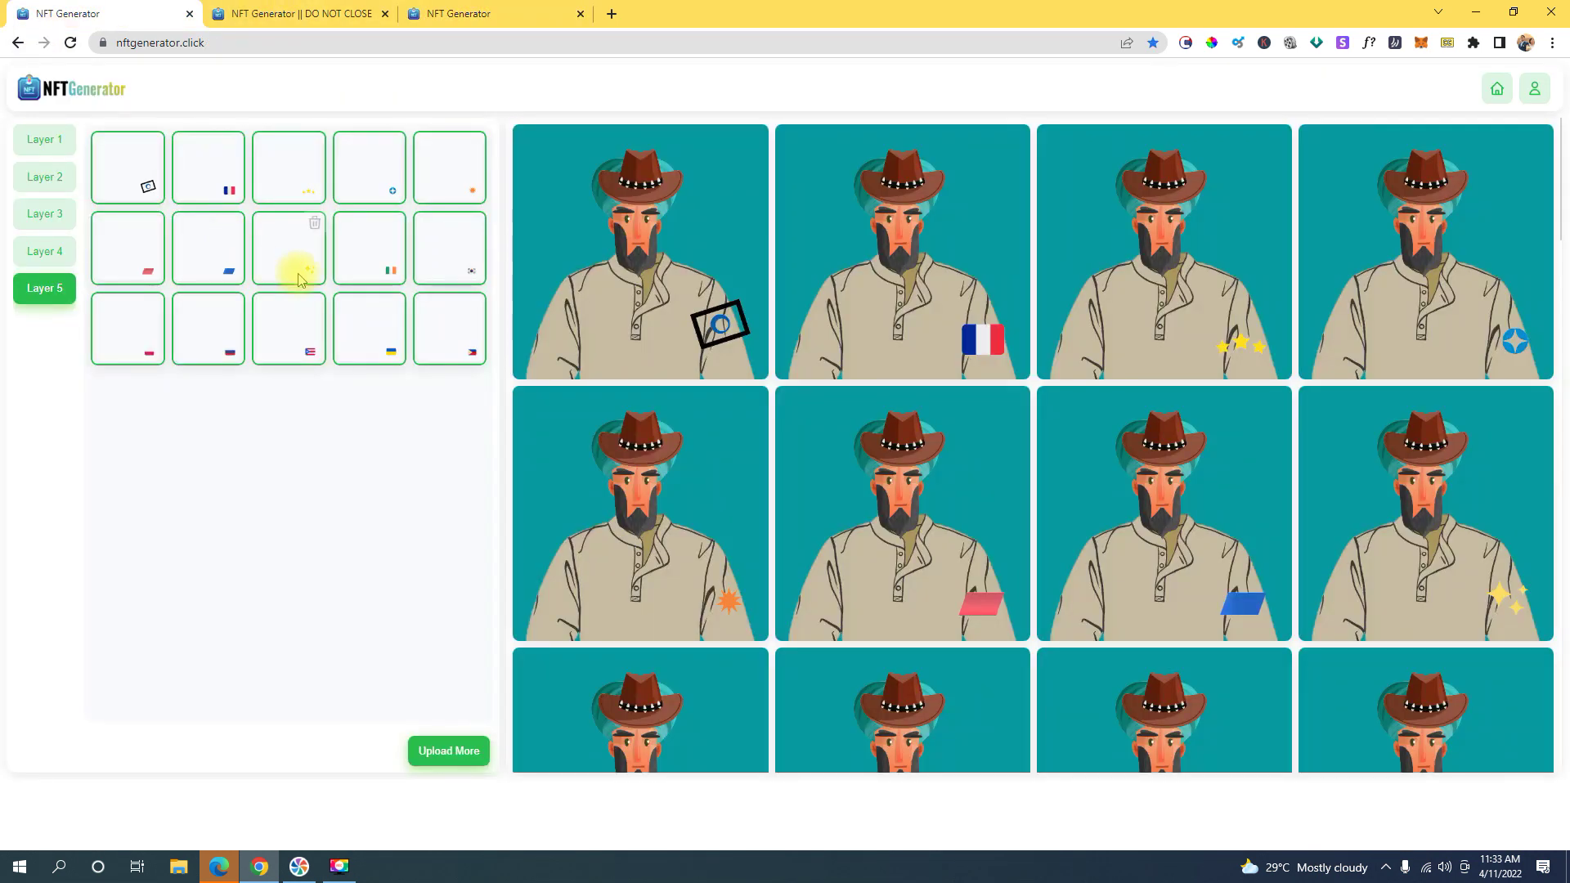
click(303, 13)
click(511, 14)
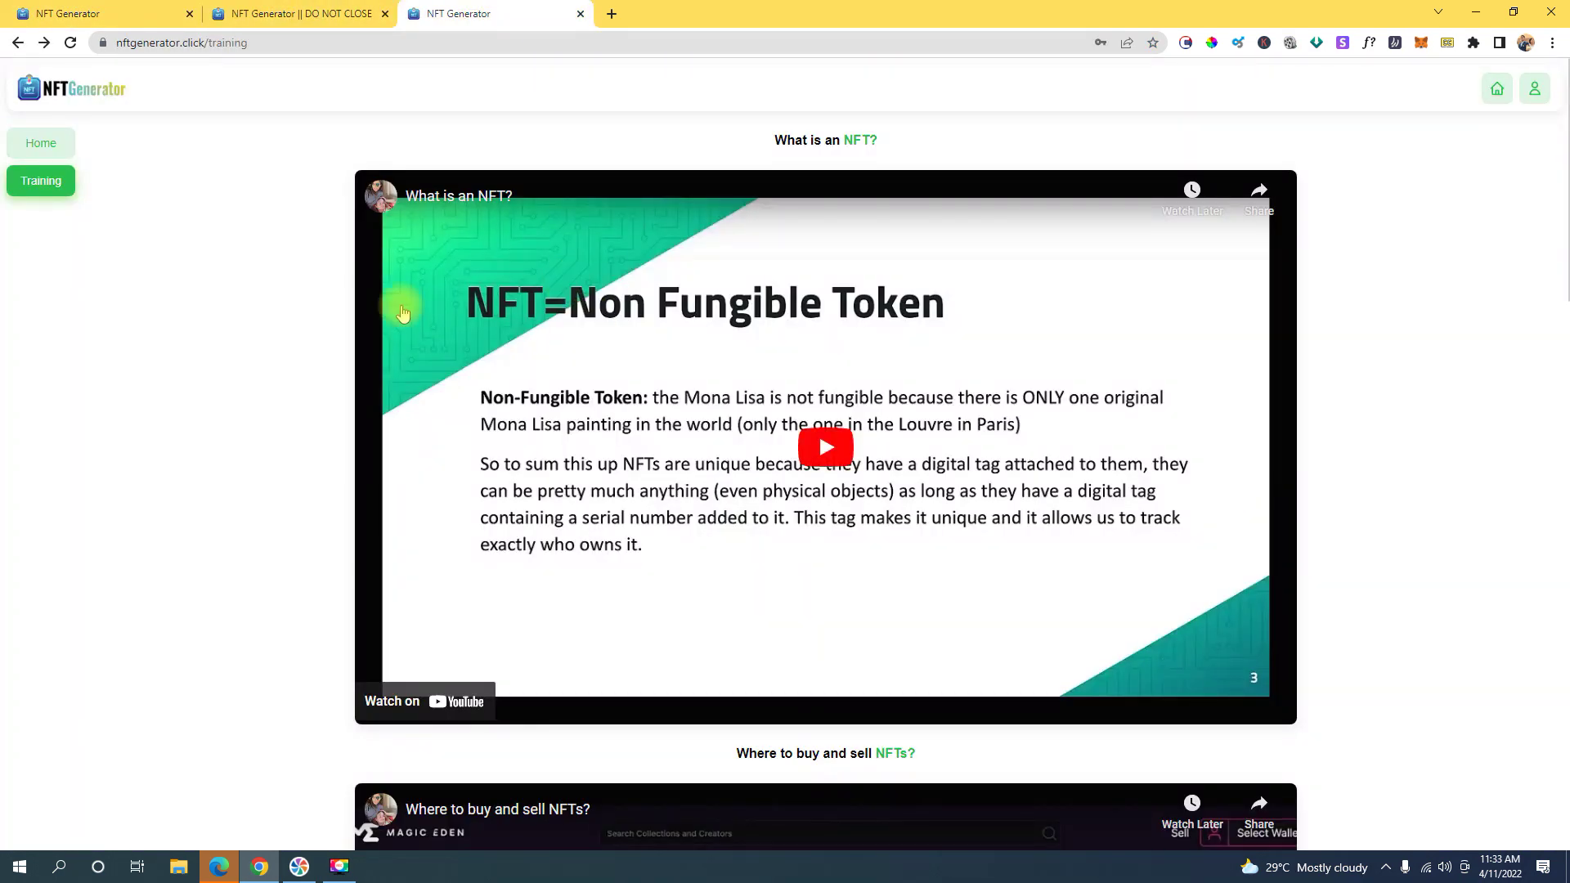
Start the 'Where to buy and sell NFTs?' video, then pause it right away
scroll(425, 426, down, 8)
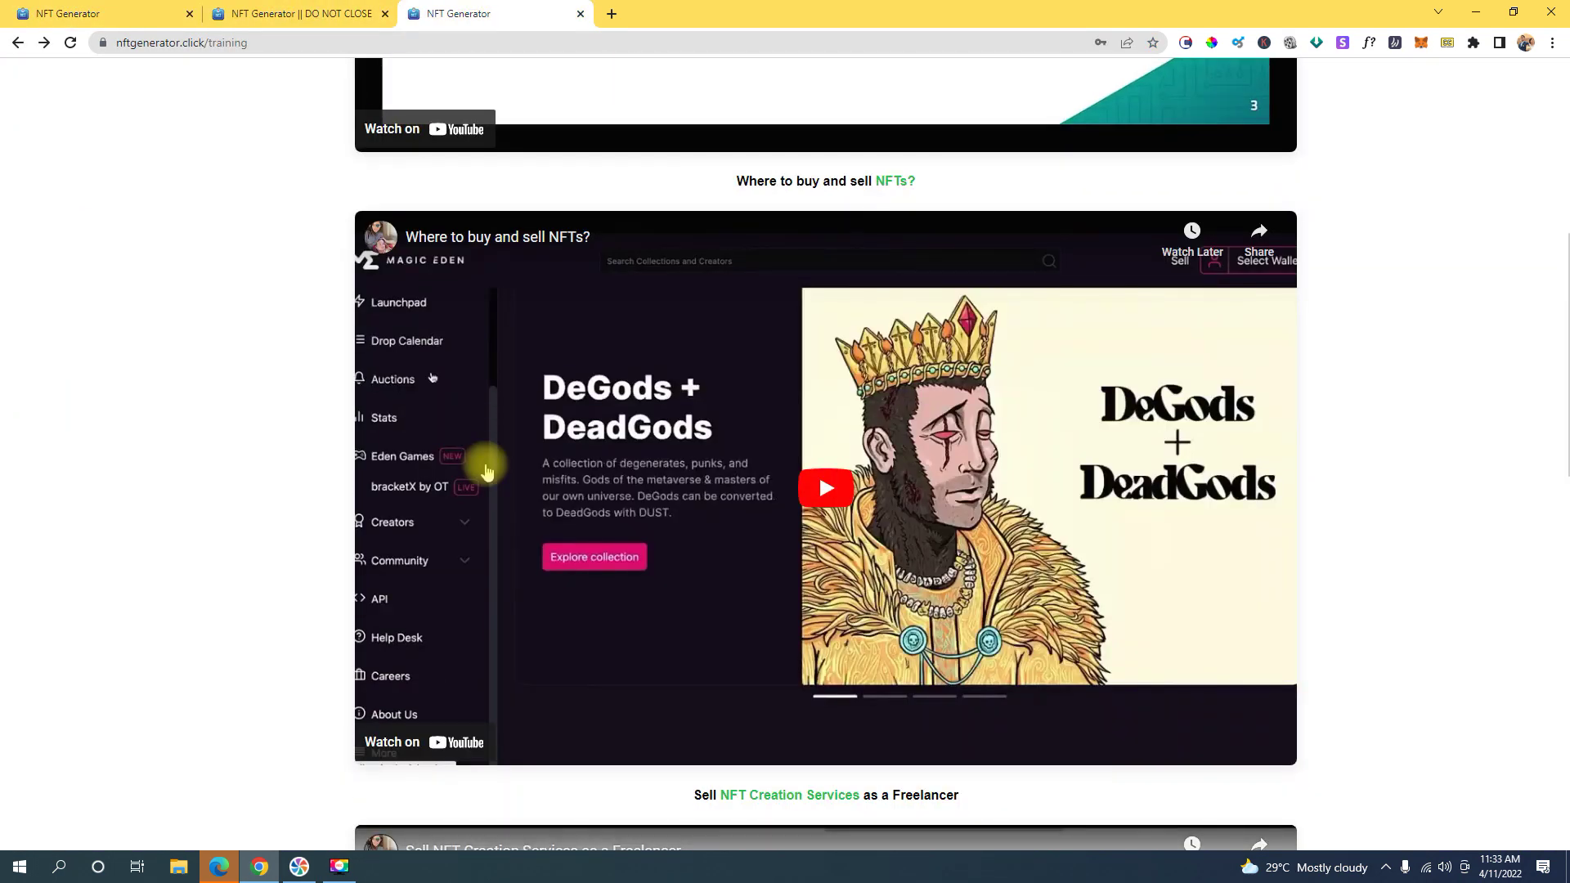
scroll(521, 492, down, 3)
scroll(577, 521, down, 2)
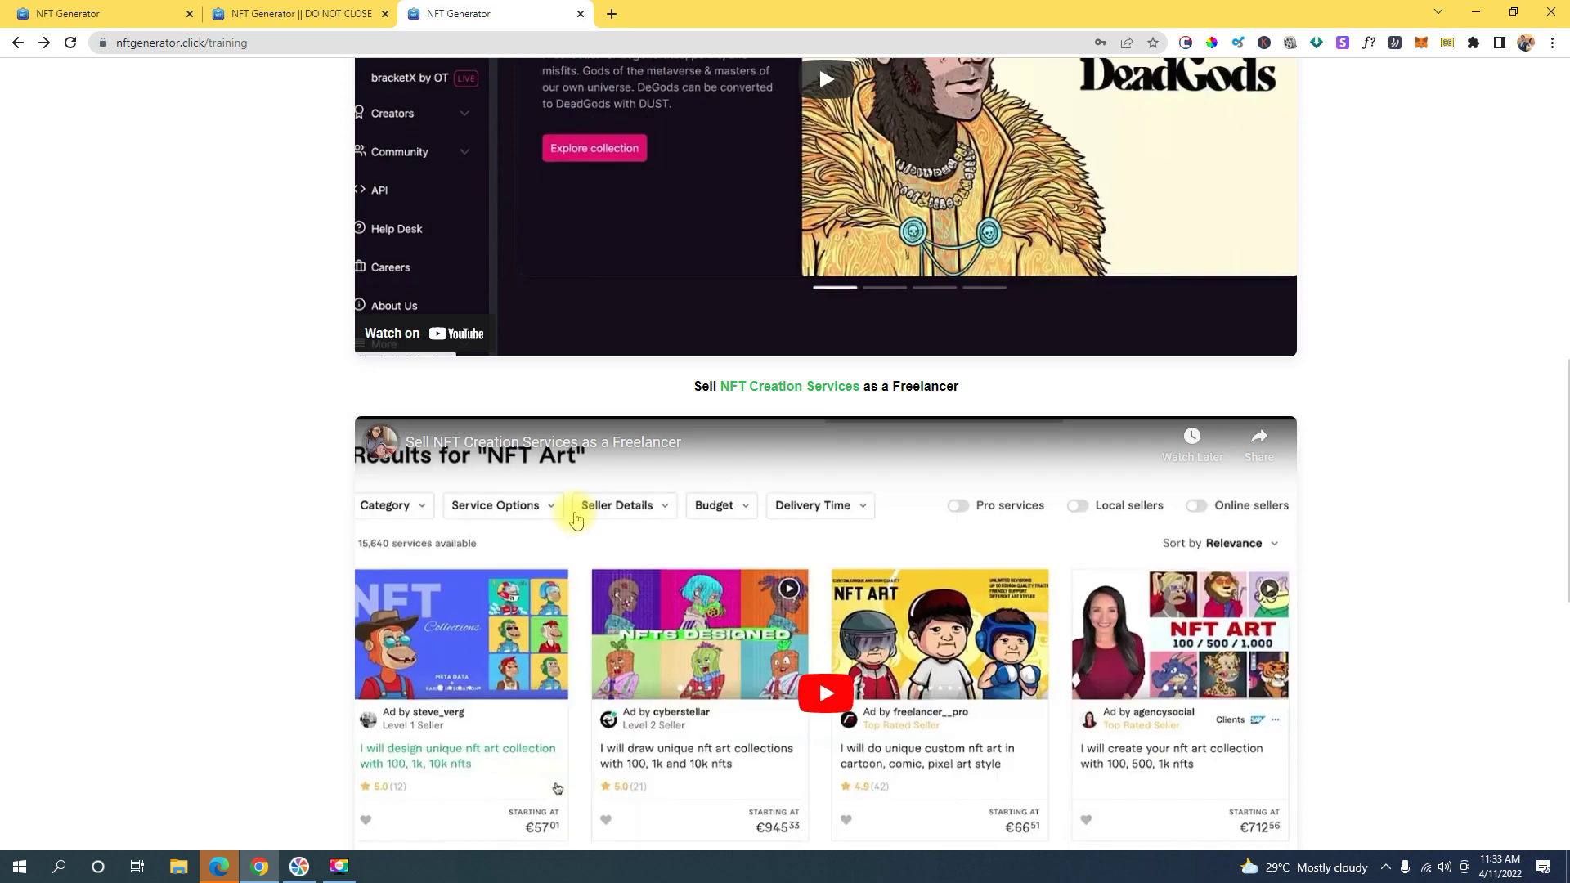
scroll(579, 515, up, 5)
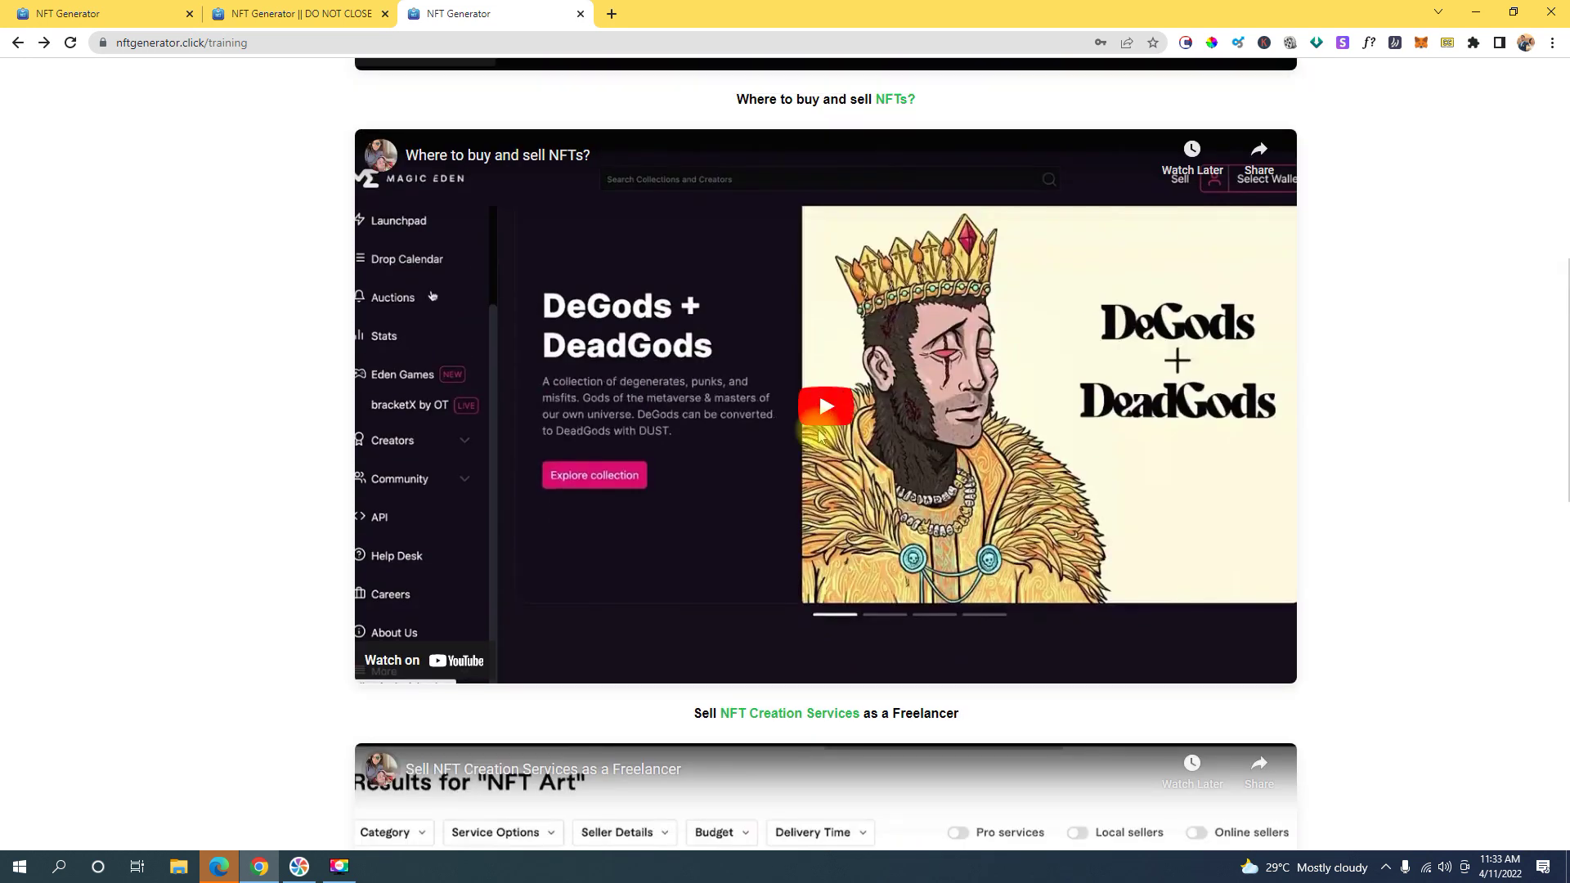
click(819, 433)
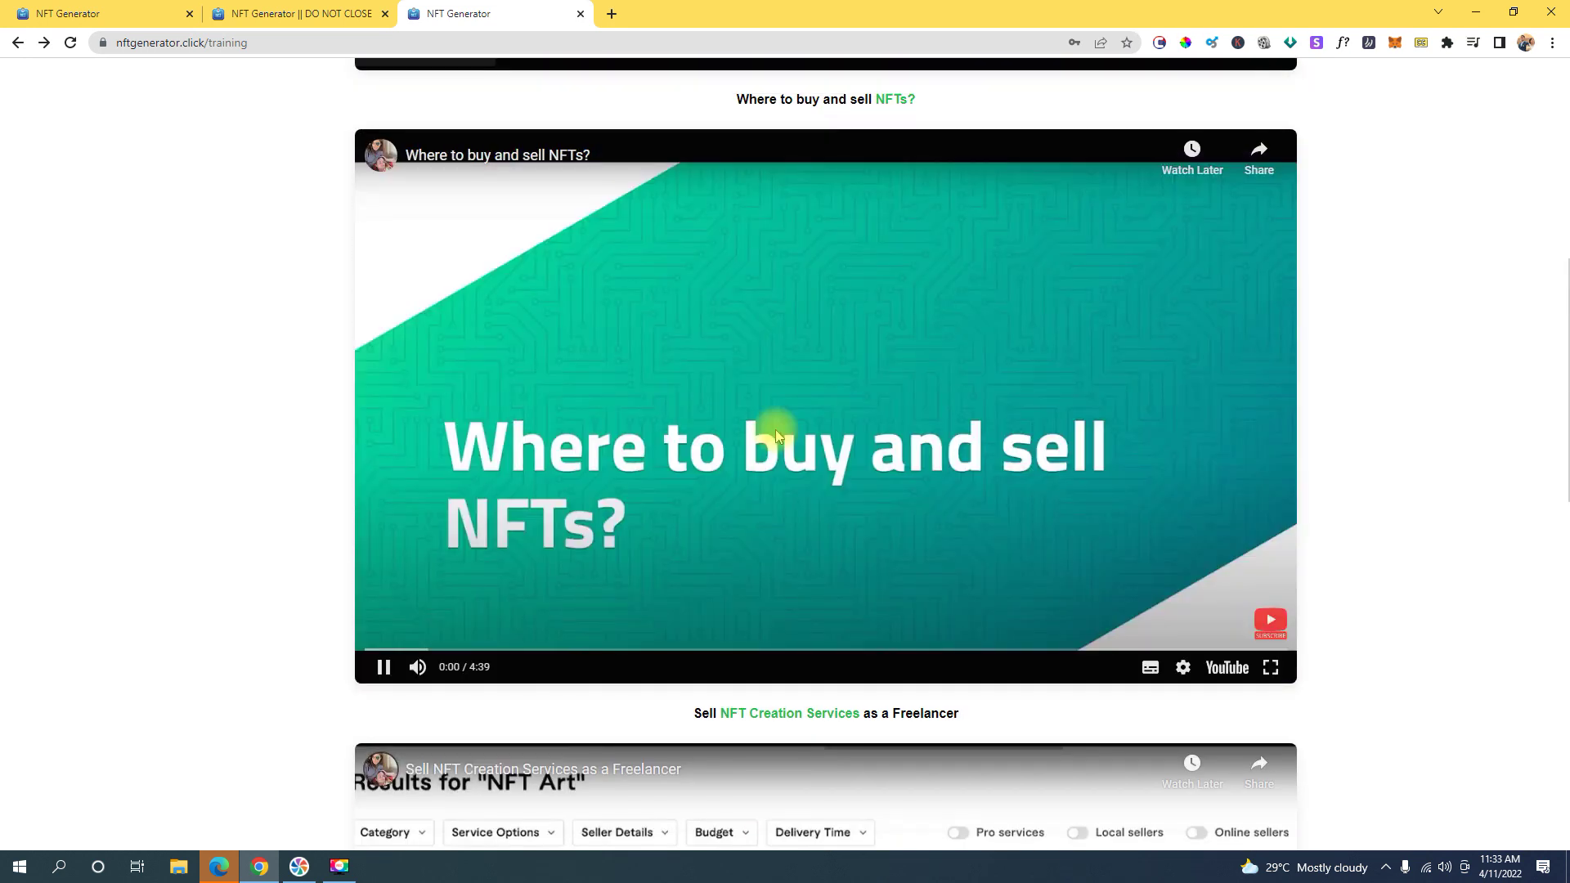
click(775, 430)
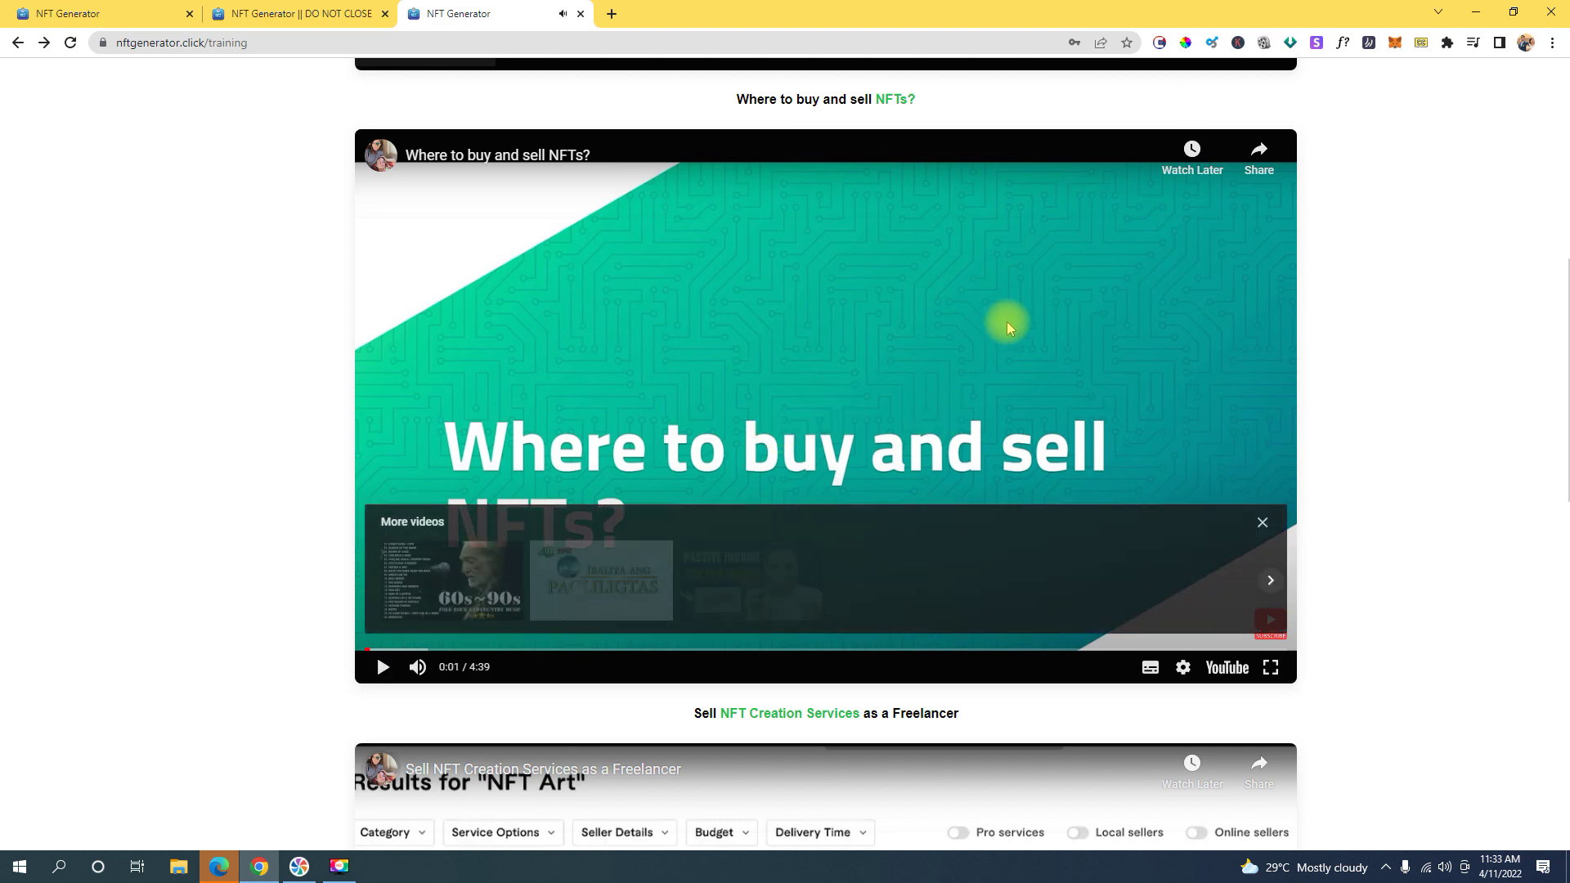
Scroll down through the remaining training videos and back up toward the top
scroll(1007, 321, down, 1)
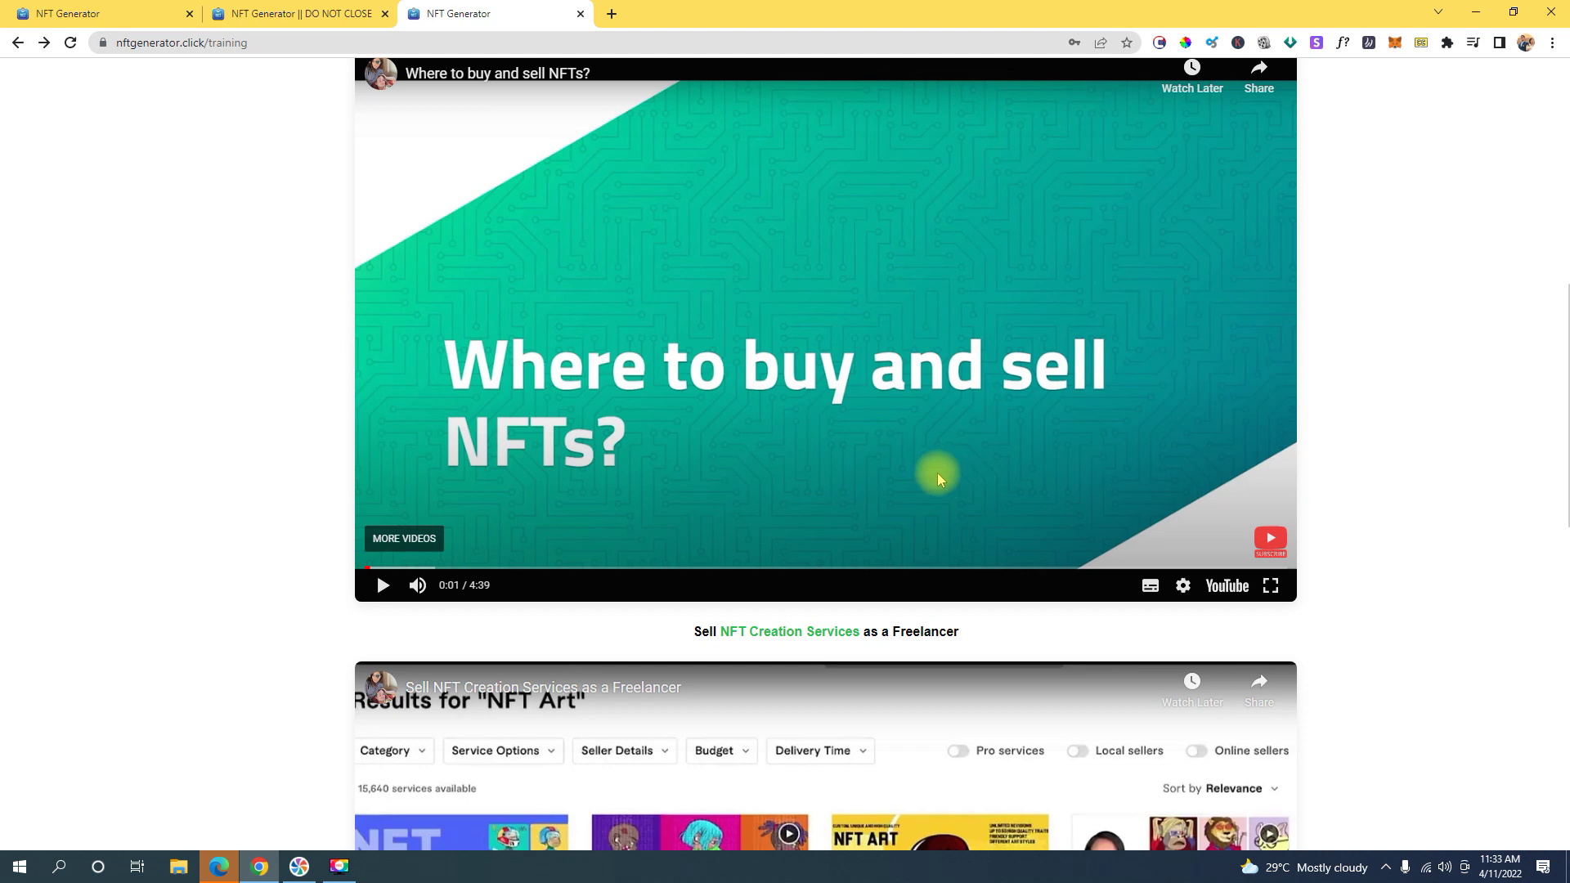
scroll(724, 566, down, 2)
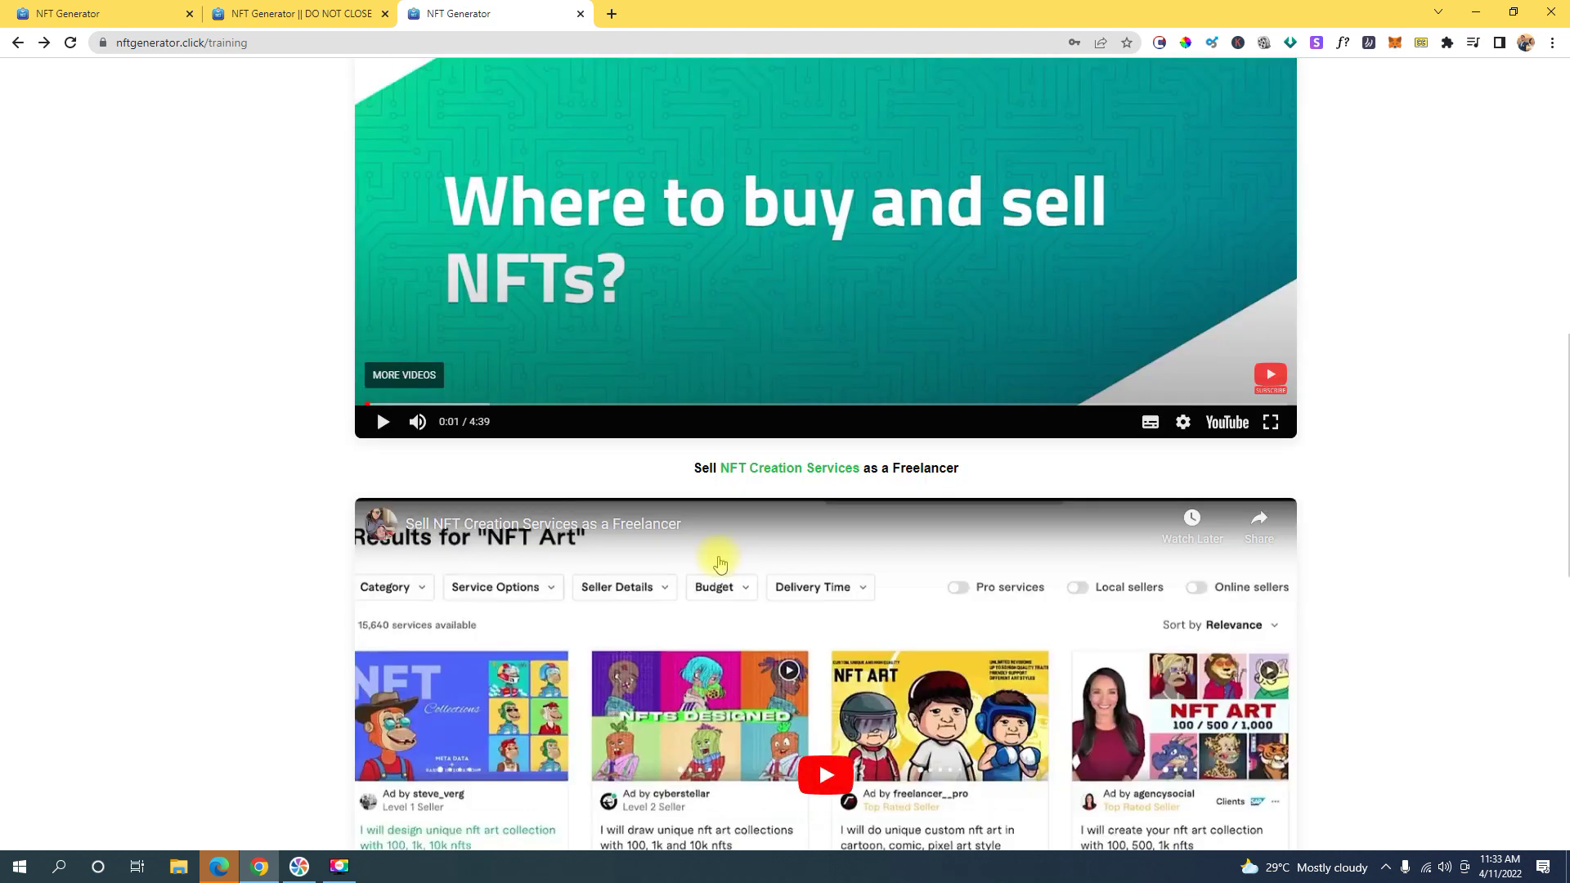
scroll(720, 562, down, 3)
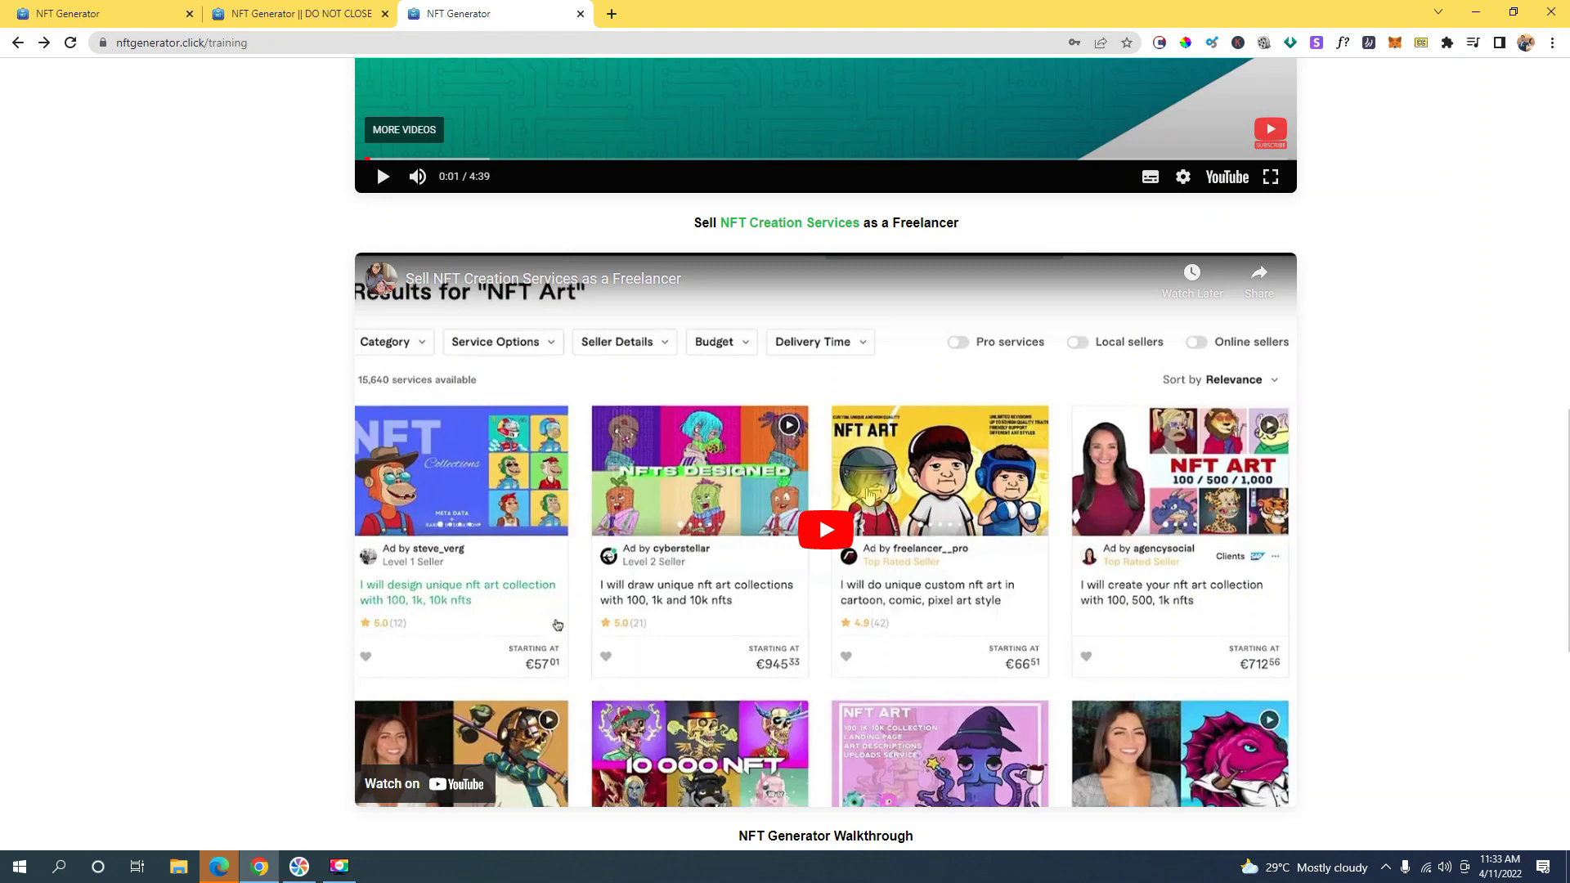
scroll(887, 515, down, 1)
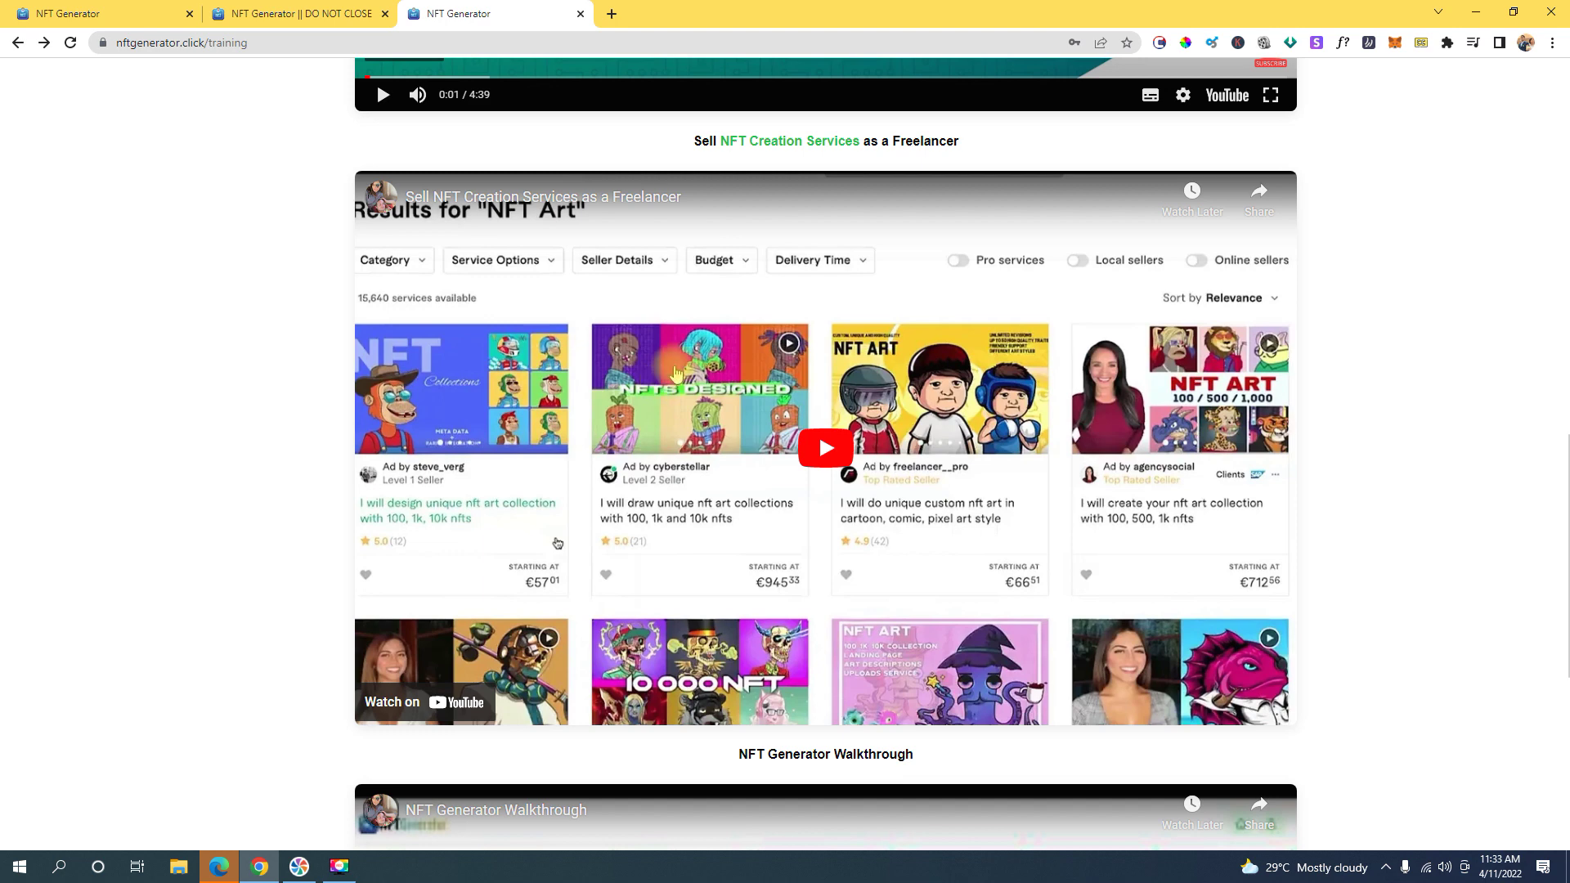
scroll(687, 466, down, 1)
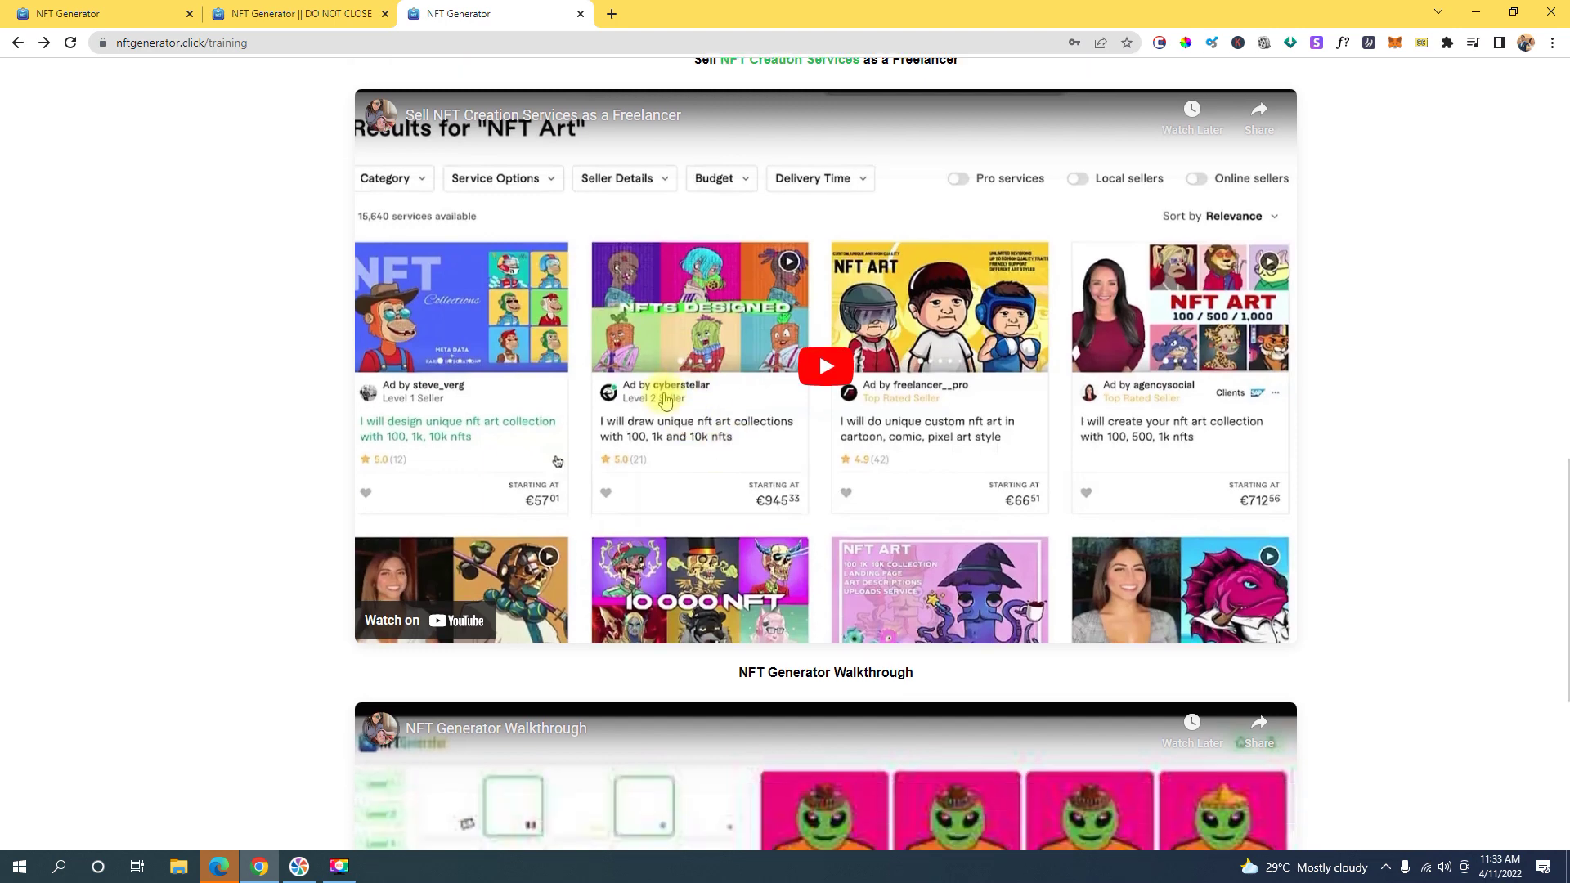
scroll(767, 489, up, 1)
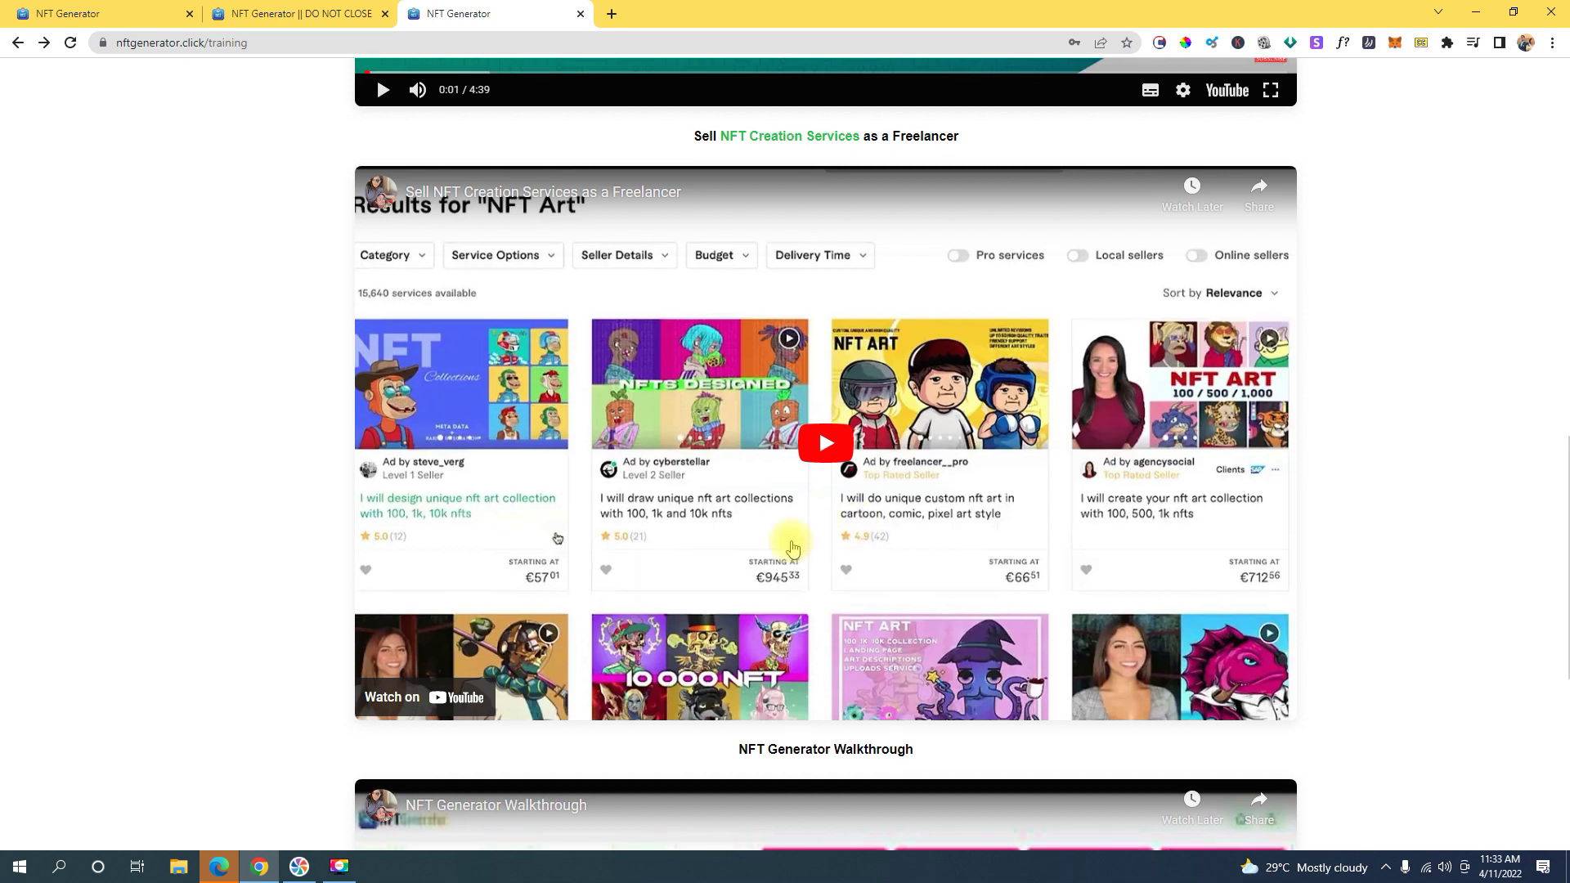
scroll(855, 531, down, 3)
scroll(852, 526, up, 7)
scroll(851, 527, up, 4)
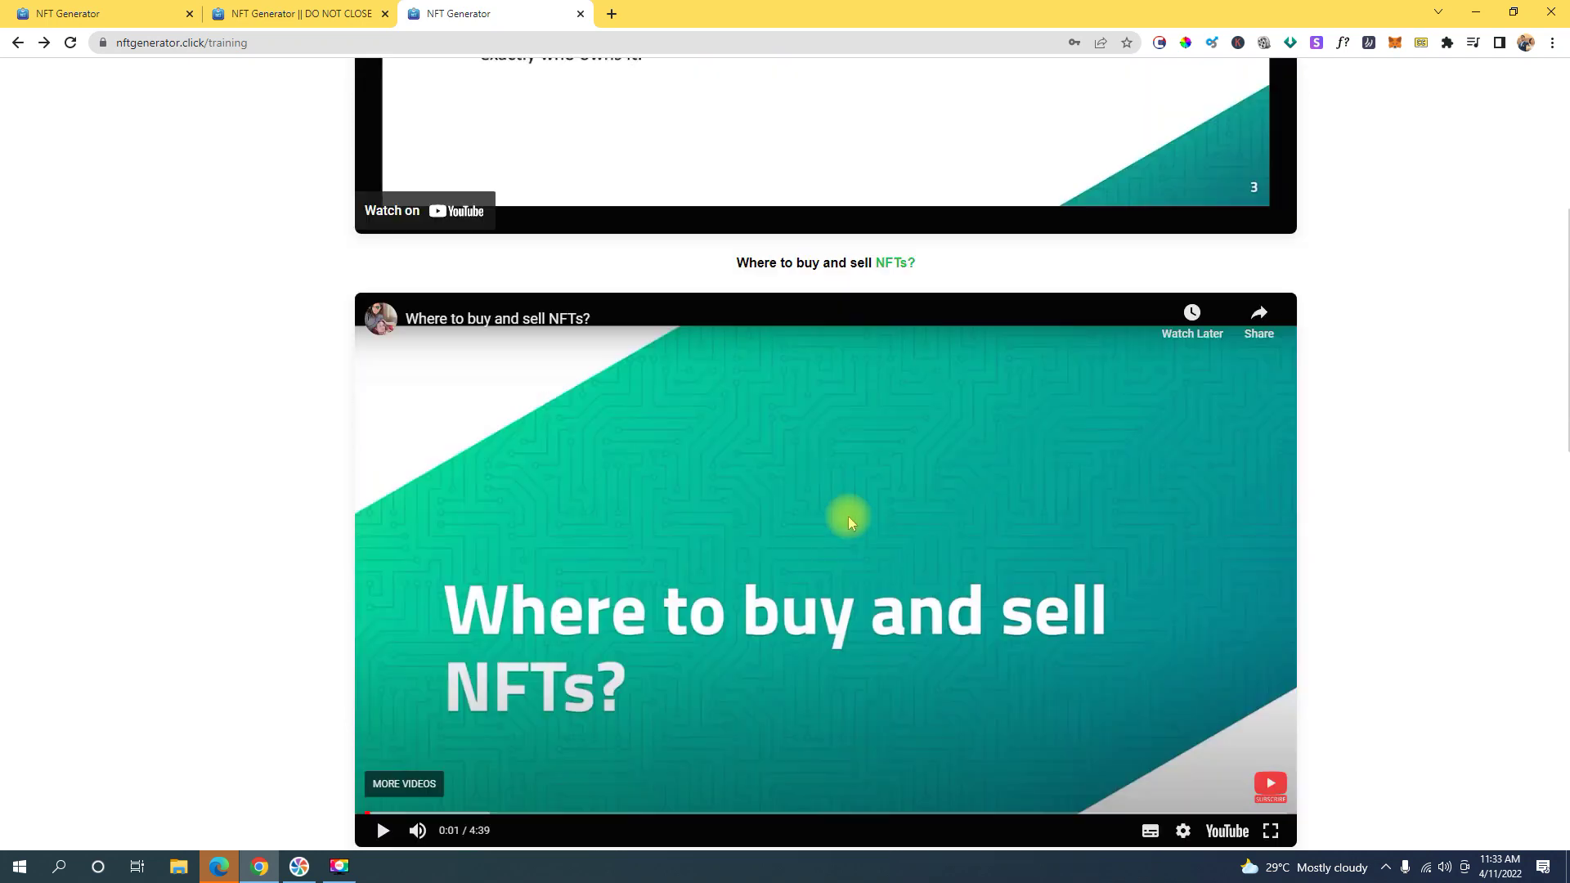
scroll(847, 508, up, 5)
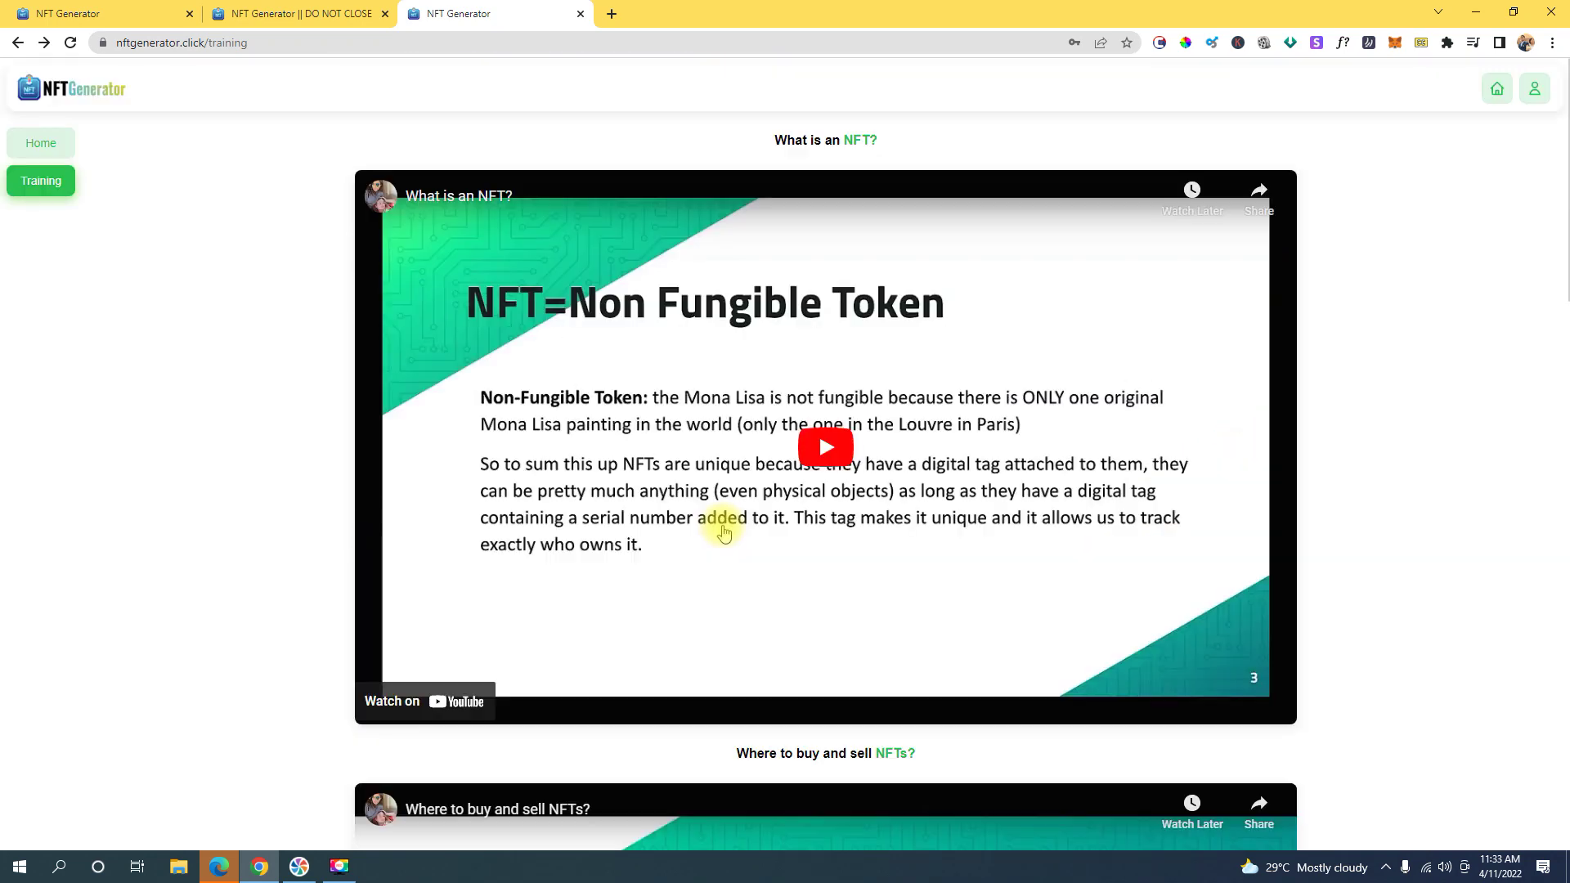